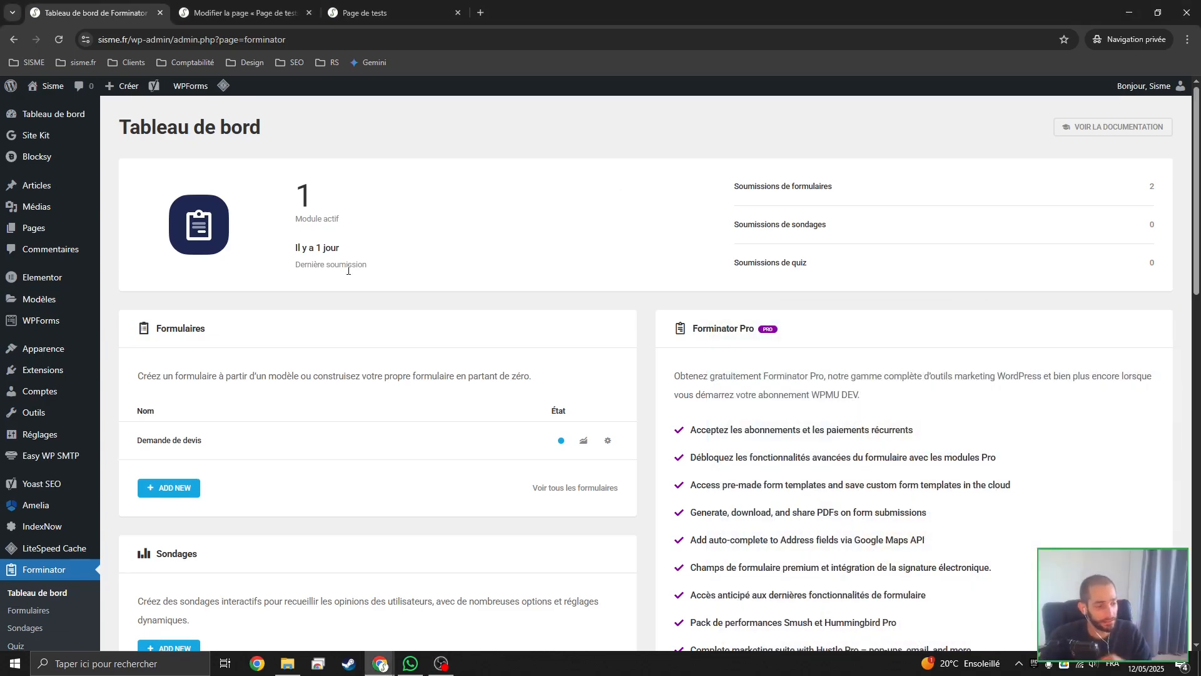
# Start a new Forminator form from the blank form template
pyautogui.moveTo(39, 368)
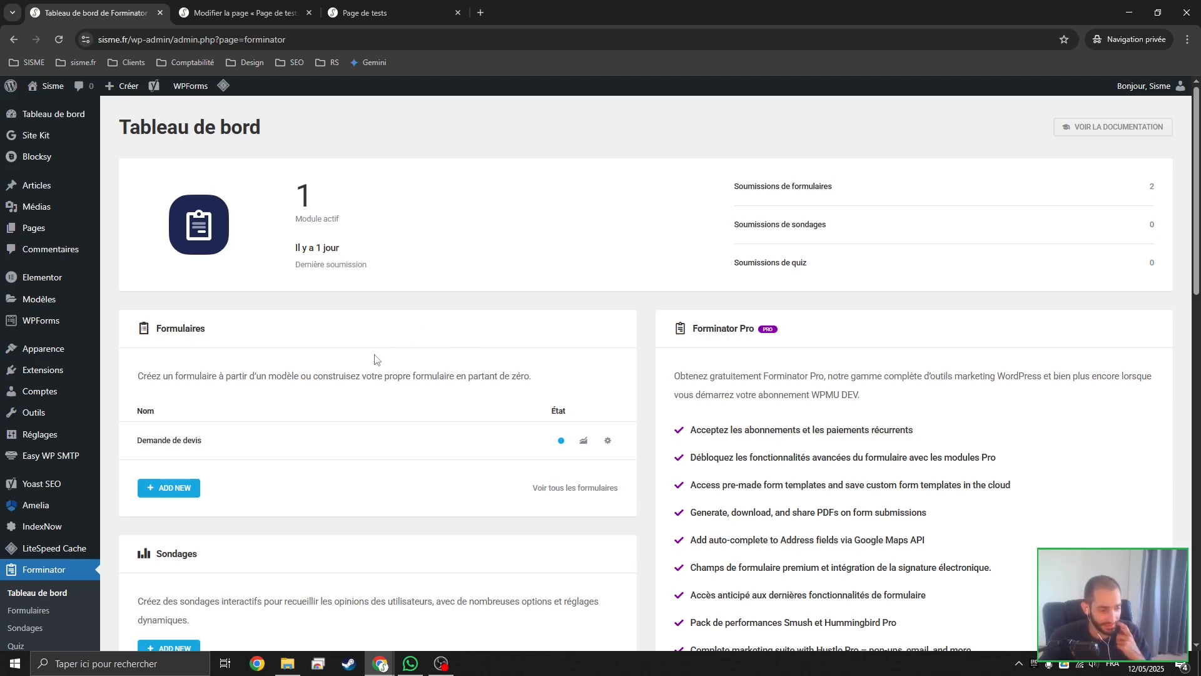
pyautogui.click(44, 574)
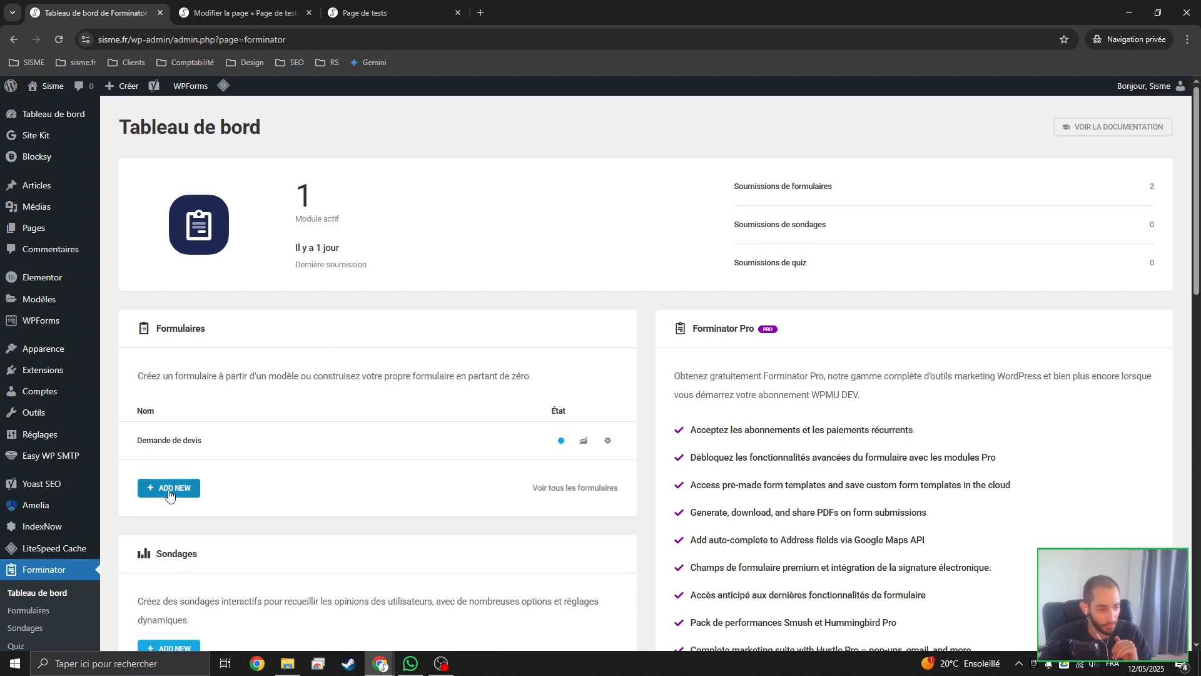
pyautogui.moveTo(134, 441); pyautogui.dragTo(233, 449)
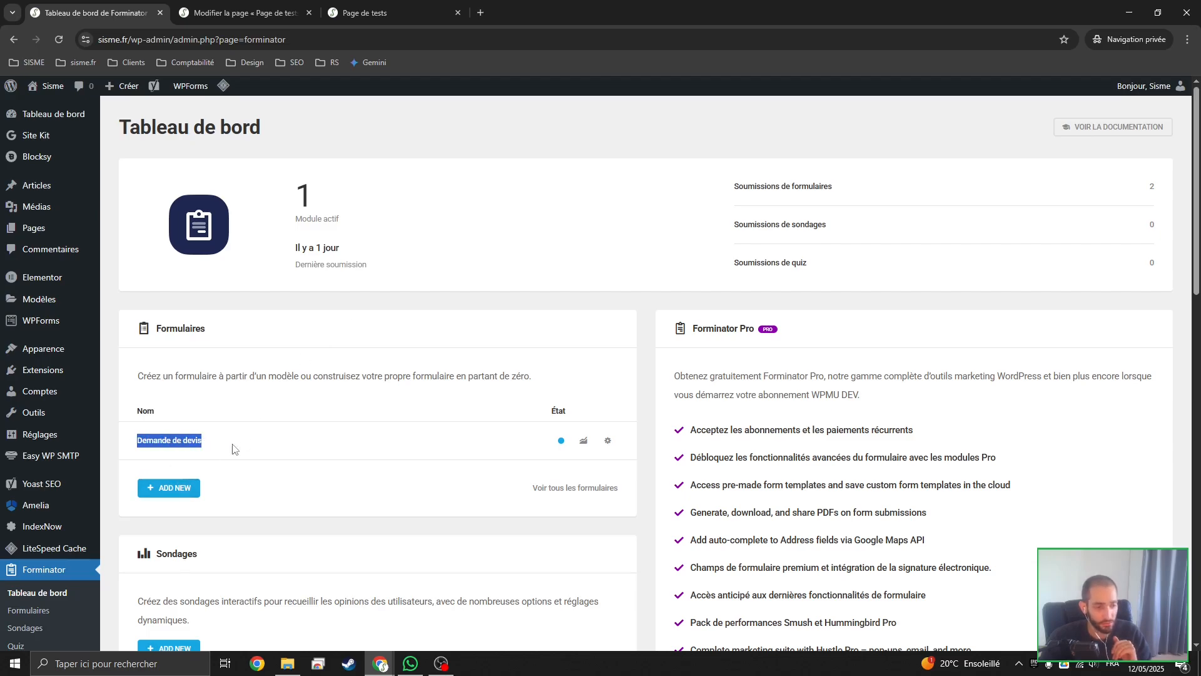
pyautogui.click(241, 492)
pyautogui.click(177, 489)
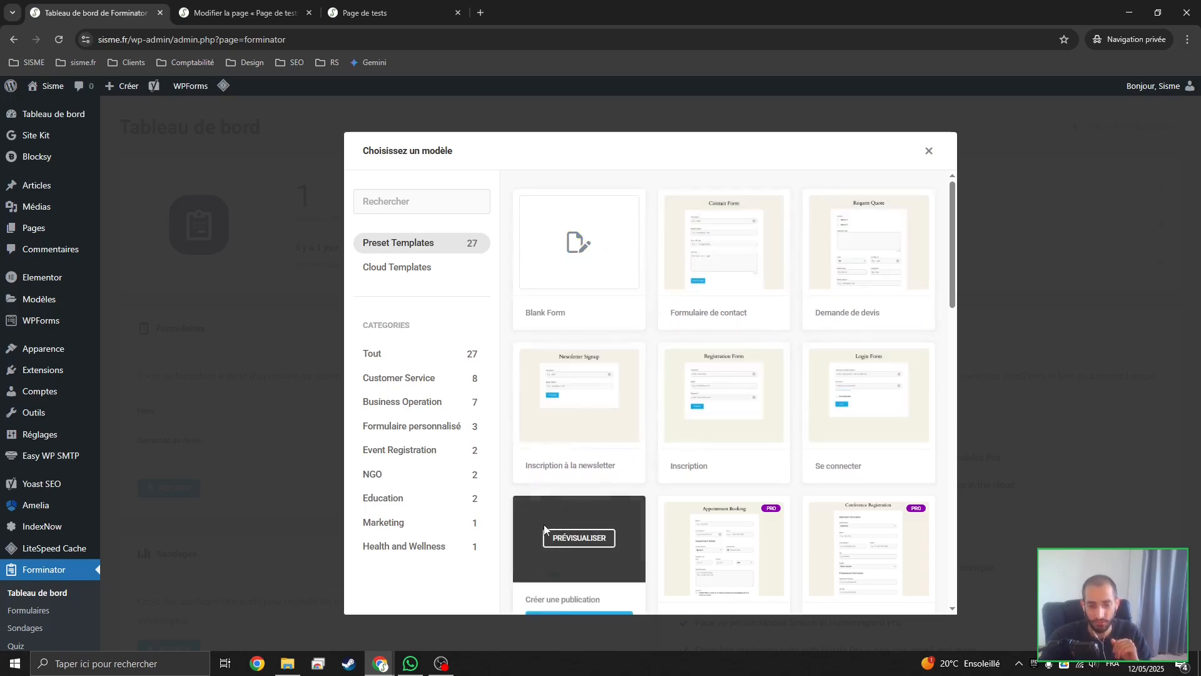
pyautogui.scroll(-2, 845, 339)
pyautogui.scroll(2, 804, 421)
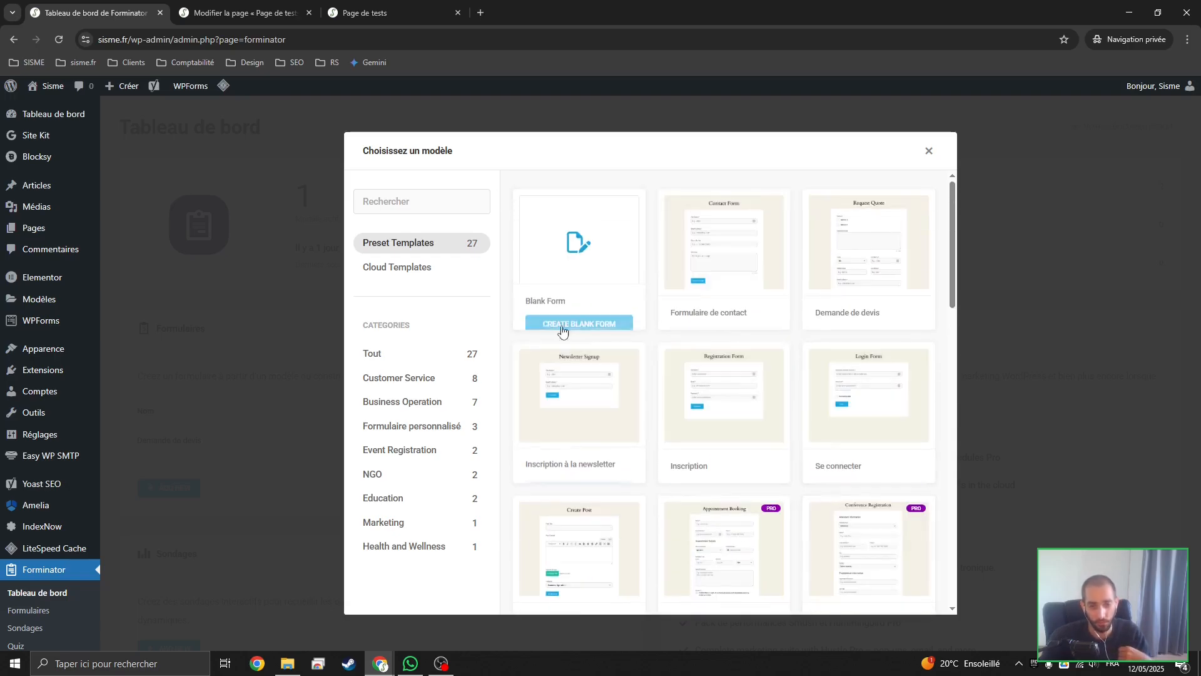
pyautogui.click(573, 323)
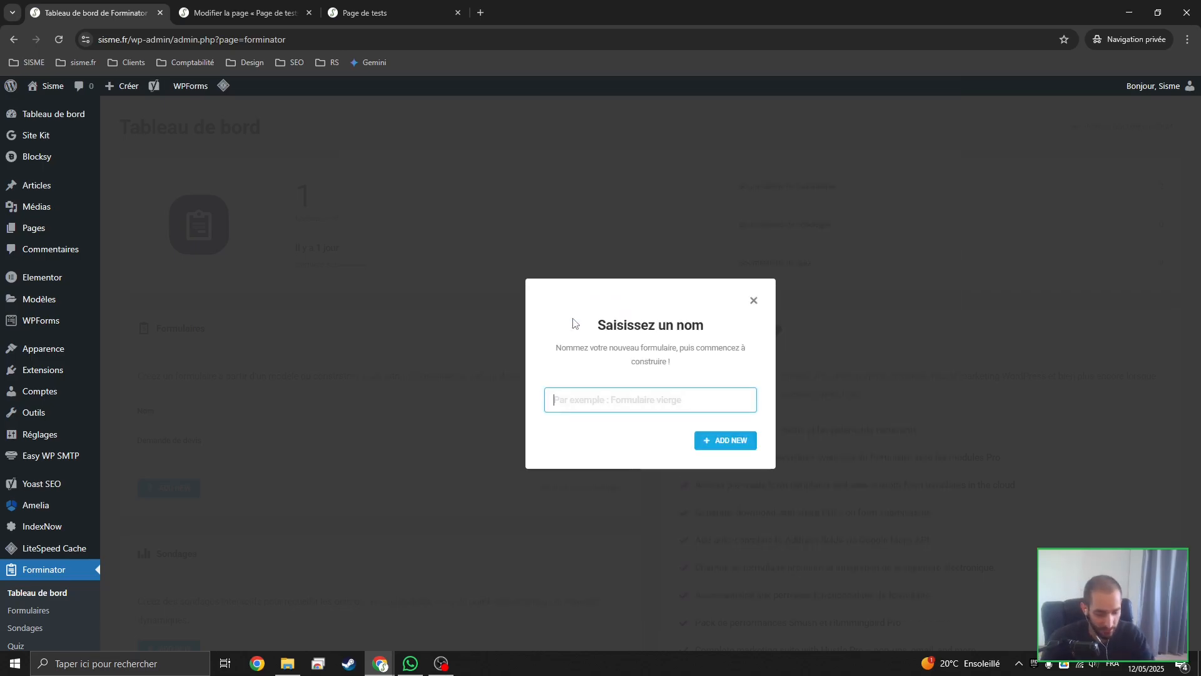
# Name the new form "Formulaire de contact avec sujet" and create it
pyautogui.write('Fo')
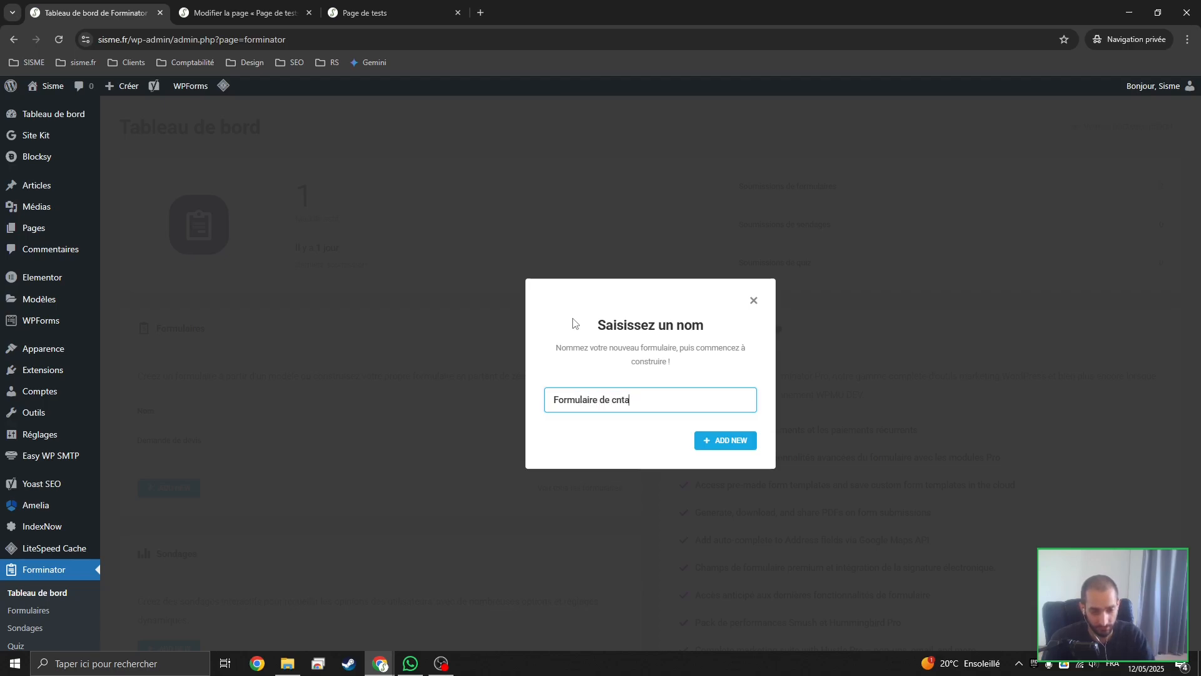
pyautogui.write('rmulaire de conta')
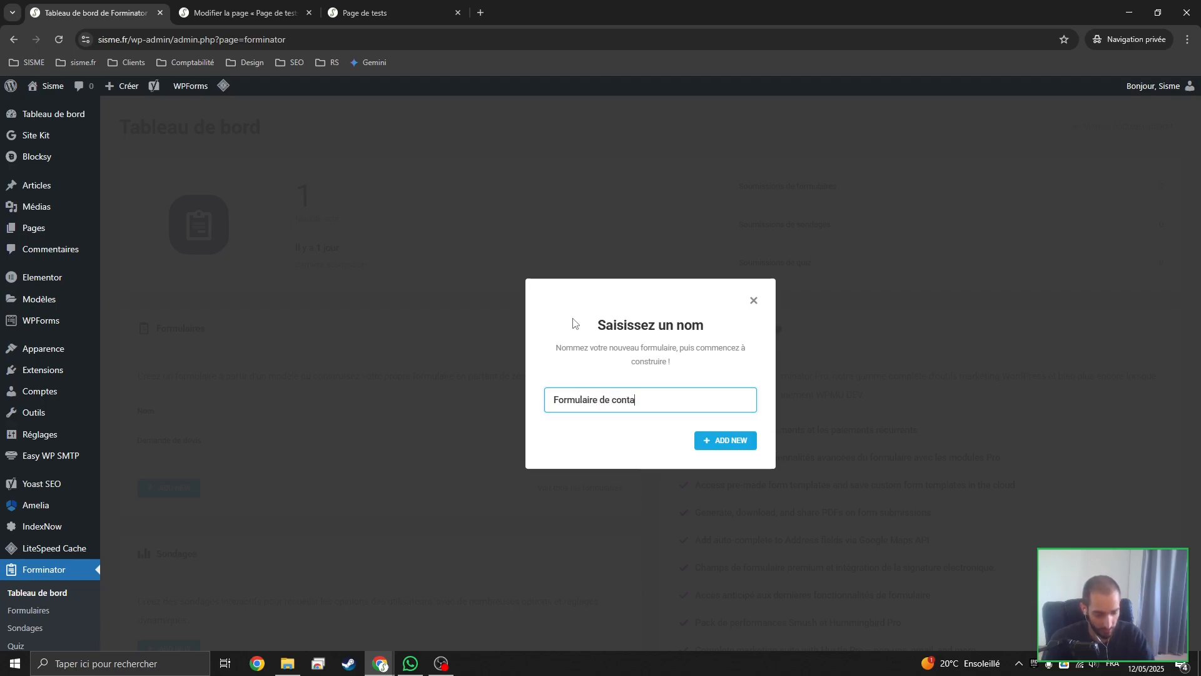
pyautogui.write('ct avec')
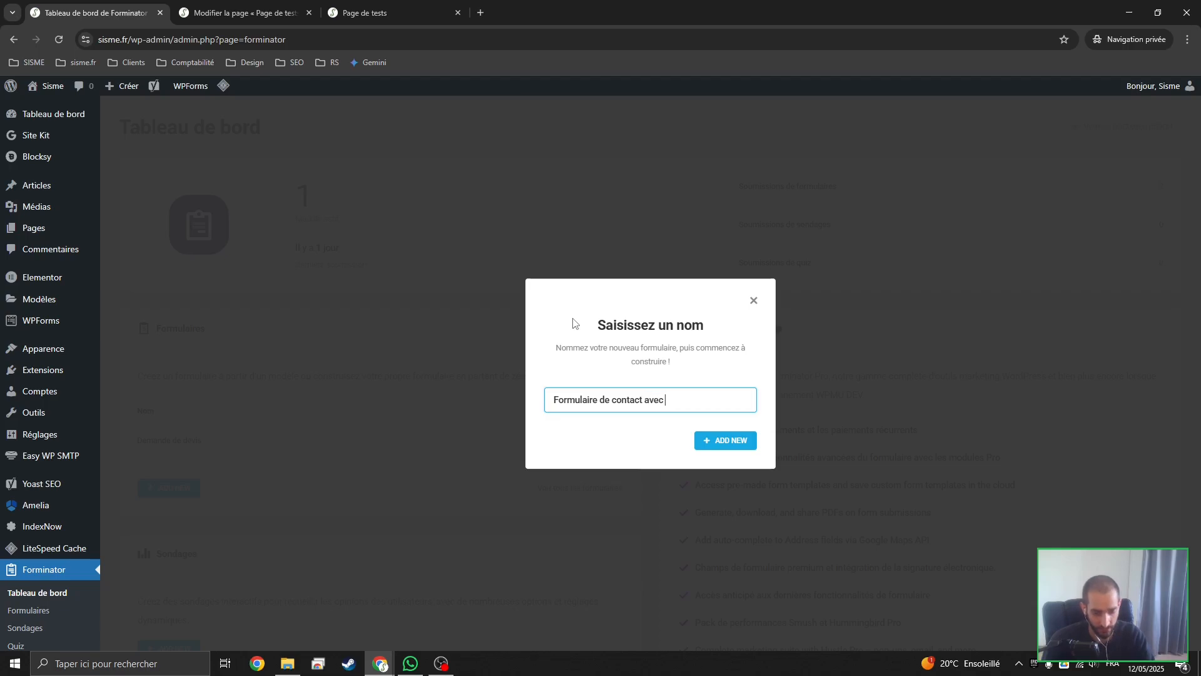
pyautogui.write(' sujets')
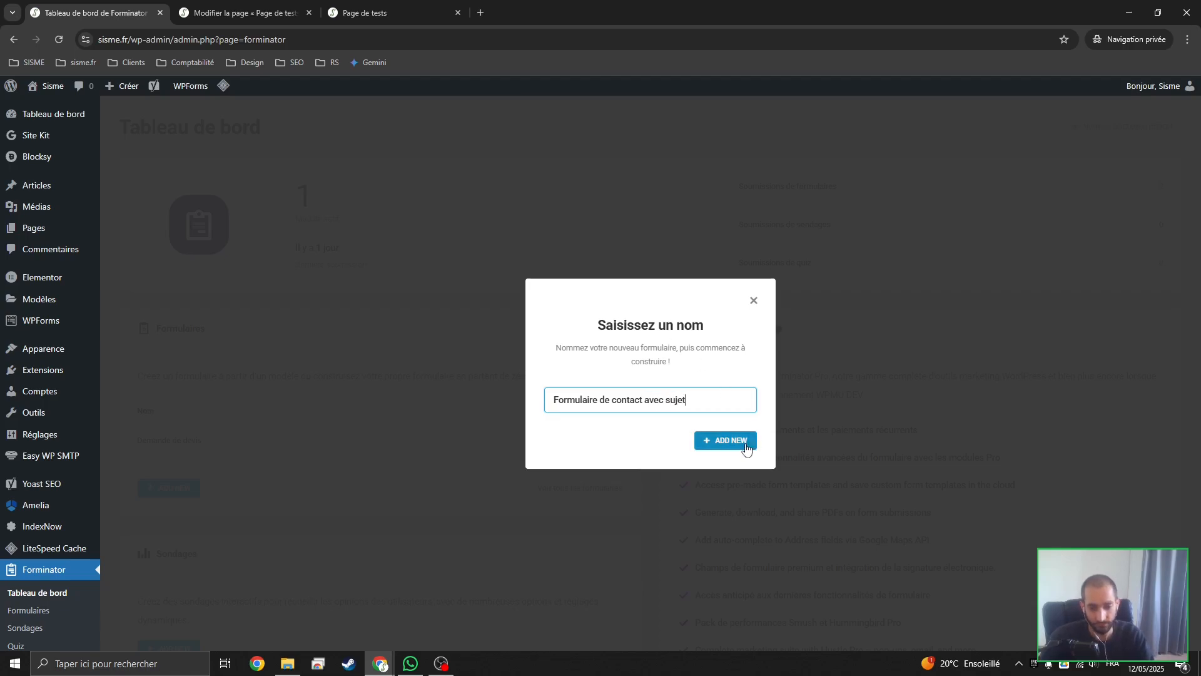
pyautogui.click(745, 445)
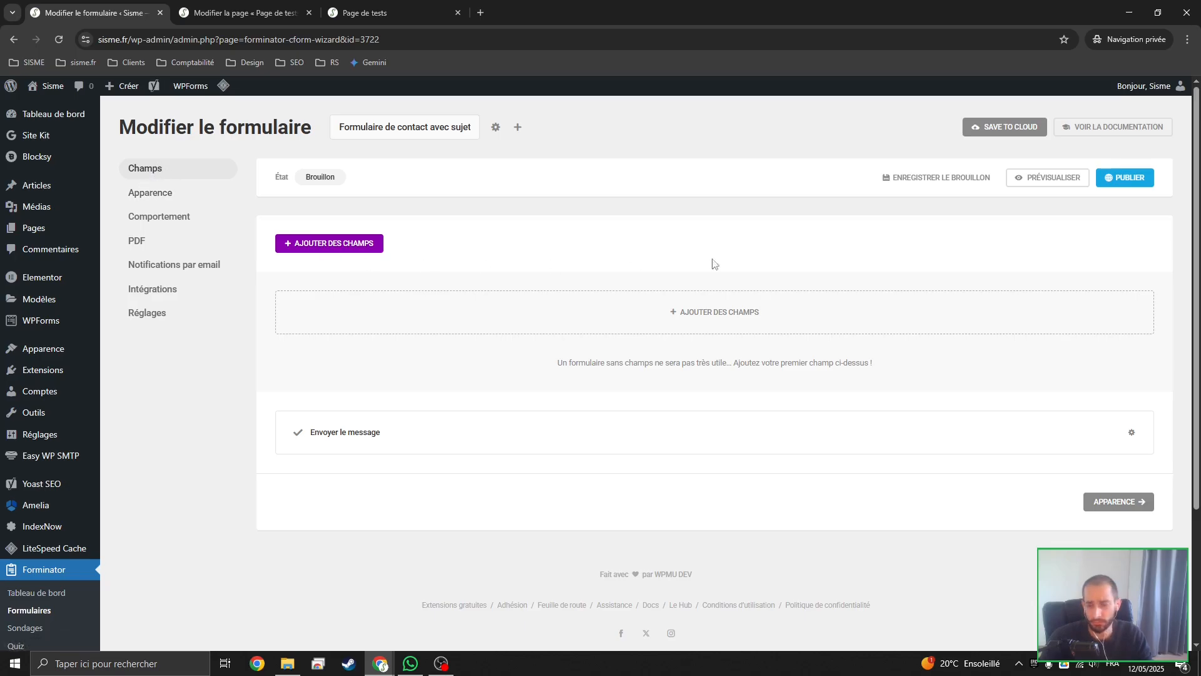
# Publish the empty form and copy its shortcode
pyautogui.click(1124, 181)
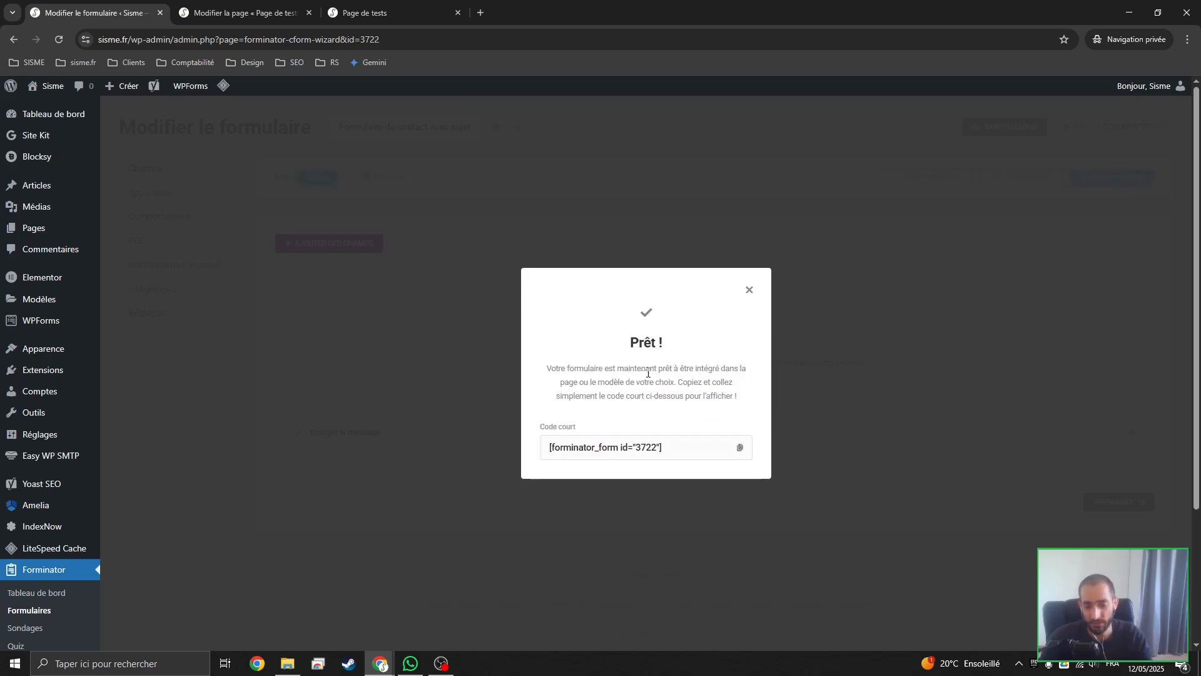
pyautogui.click(740, 447)
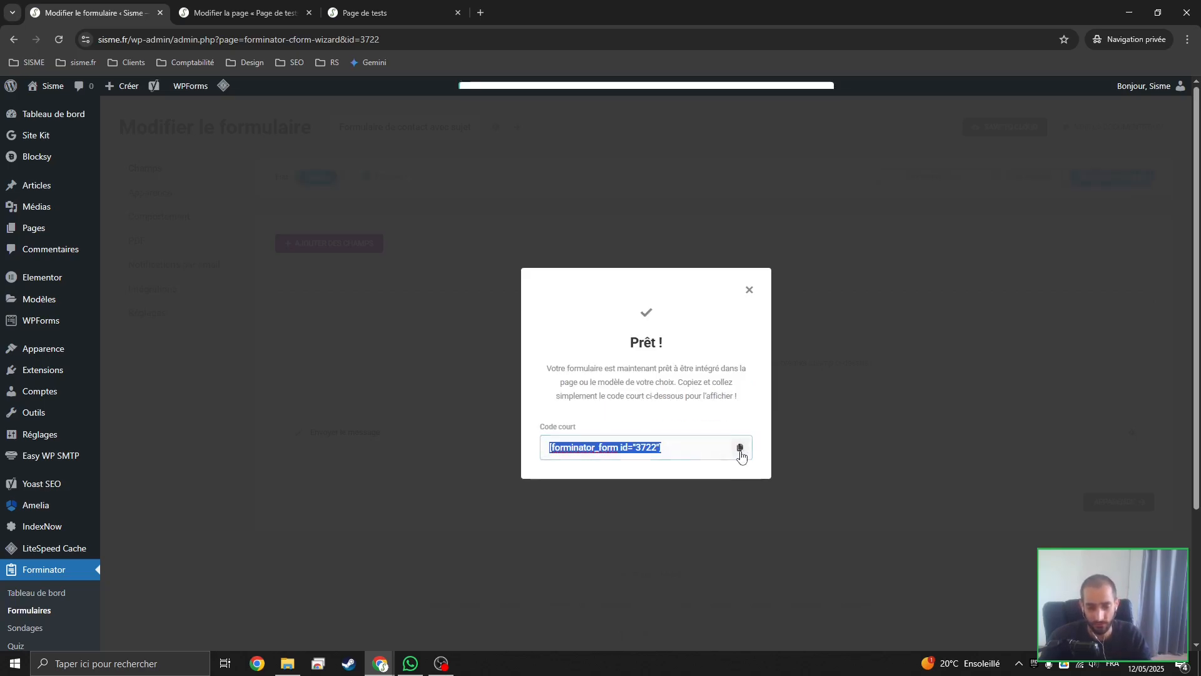
pyautogui.click(749, 294)
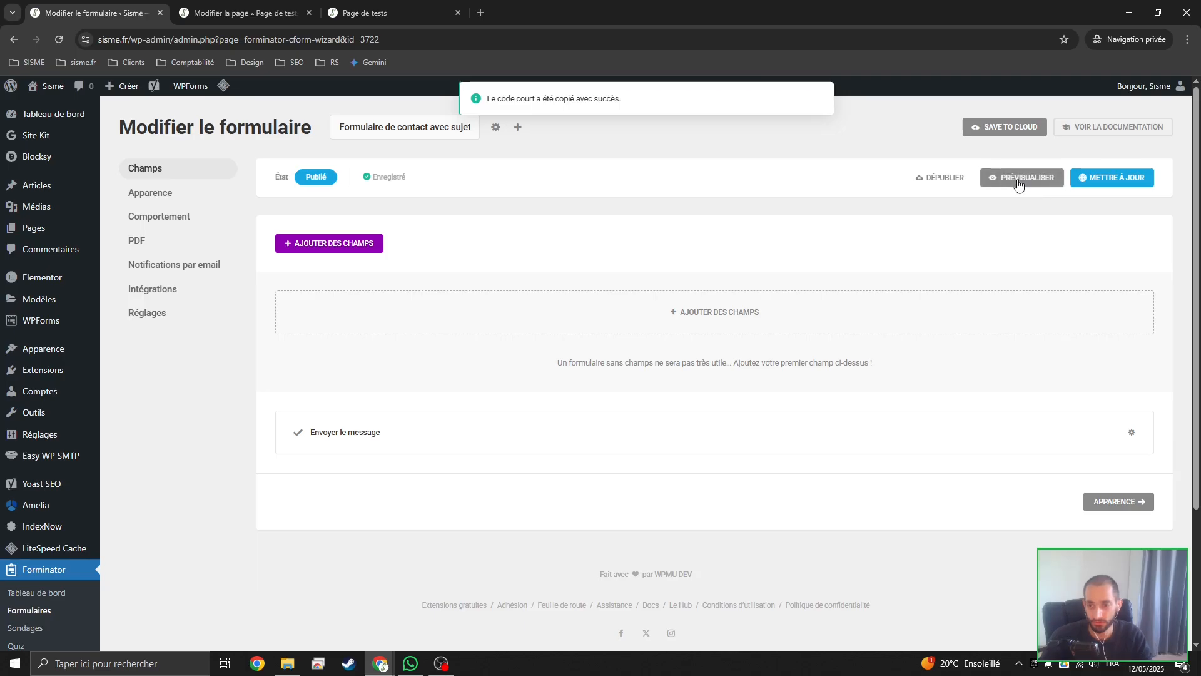
# Preview the form and close the preview
pyautogui.click(1018, 181)
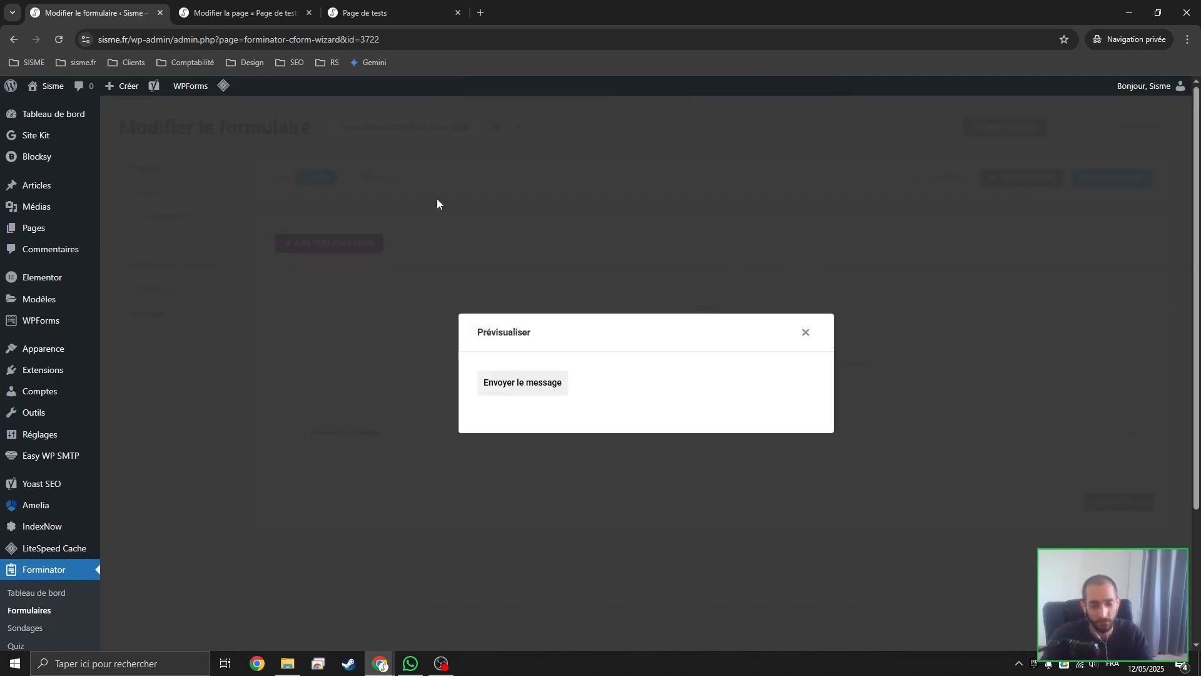
pyautogui.click(806, 334)
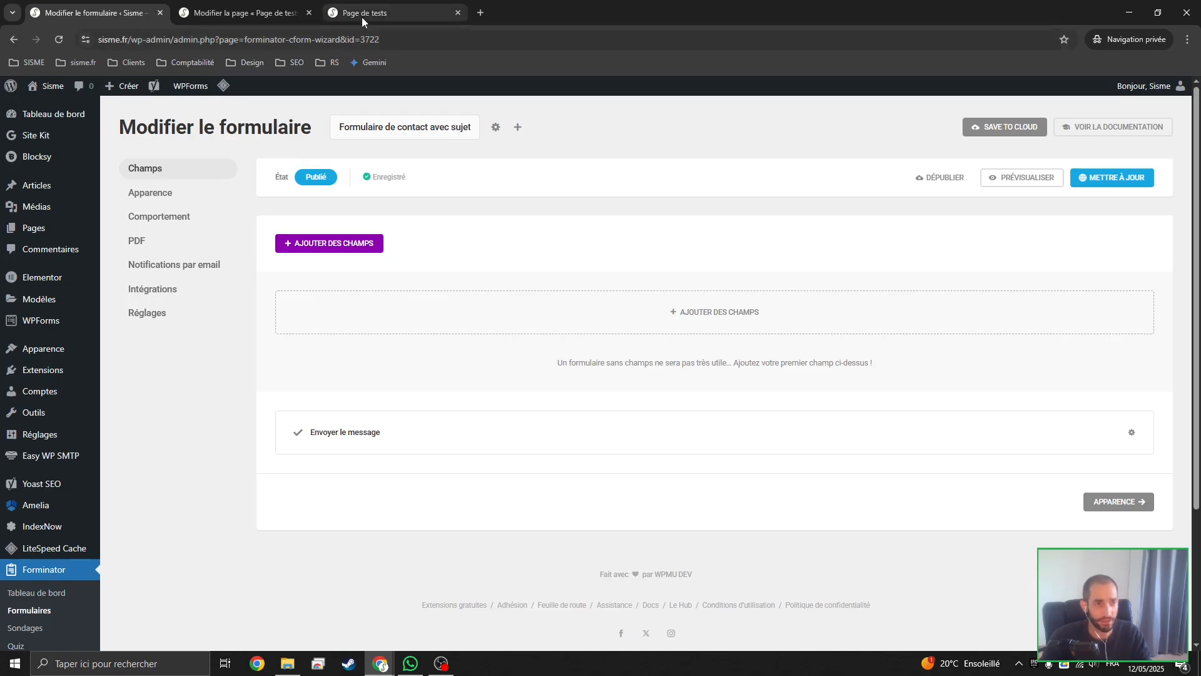
# Insert a Code court block with [forminator_form id="3722"] into Page de tests, save it and view the published page
pyautogui.click(242, 14)
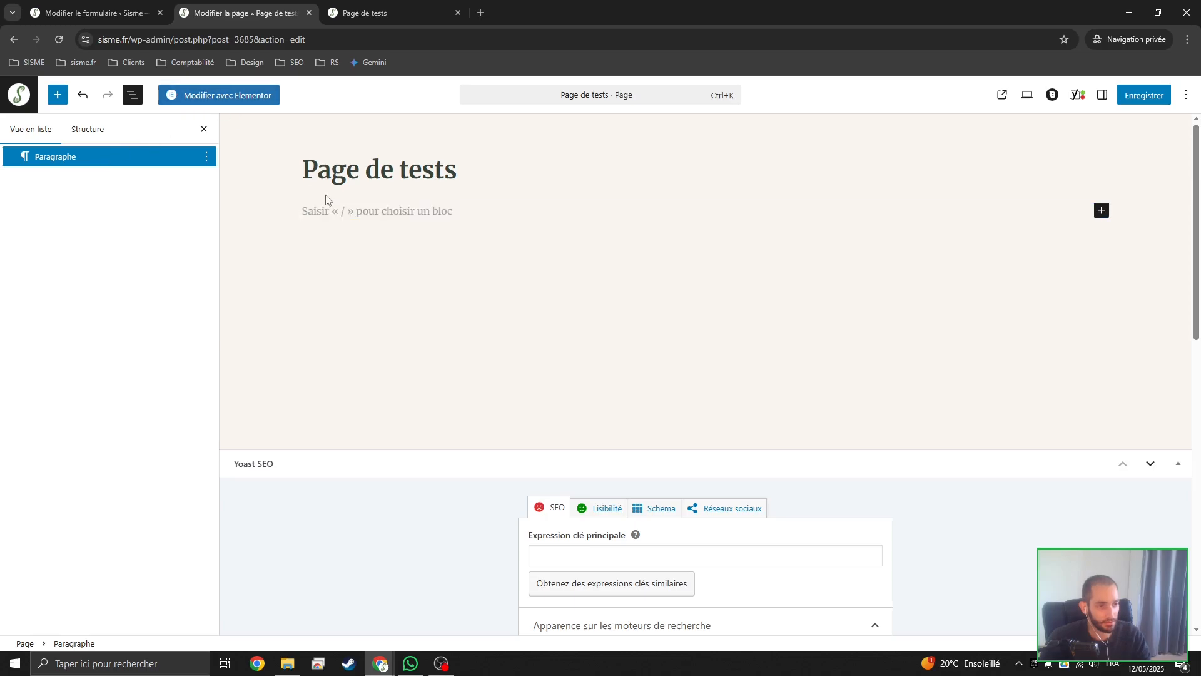
pyautogui.write('/short')
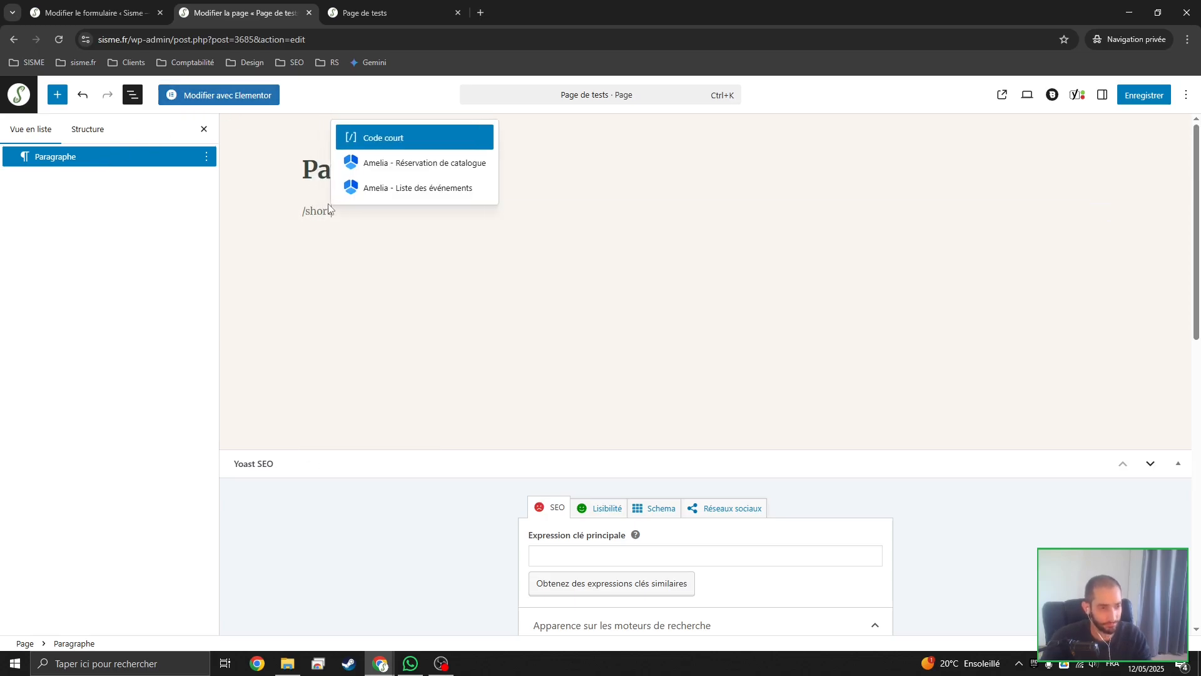
pyautogui.press('Return')
pyautogui.hotkey('ctrl', 'v')
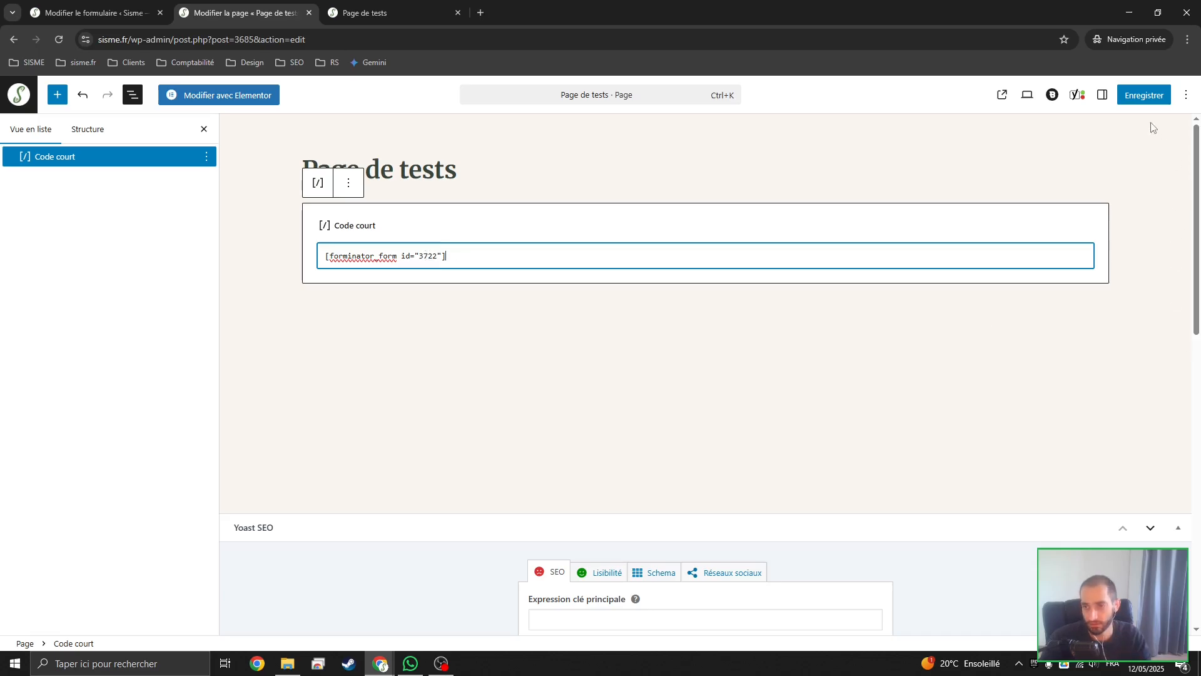
pyautogui.click(1144, 94)
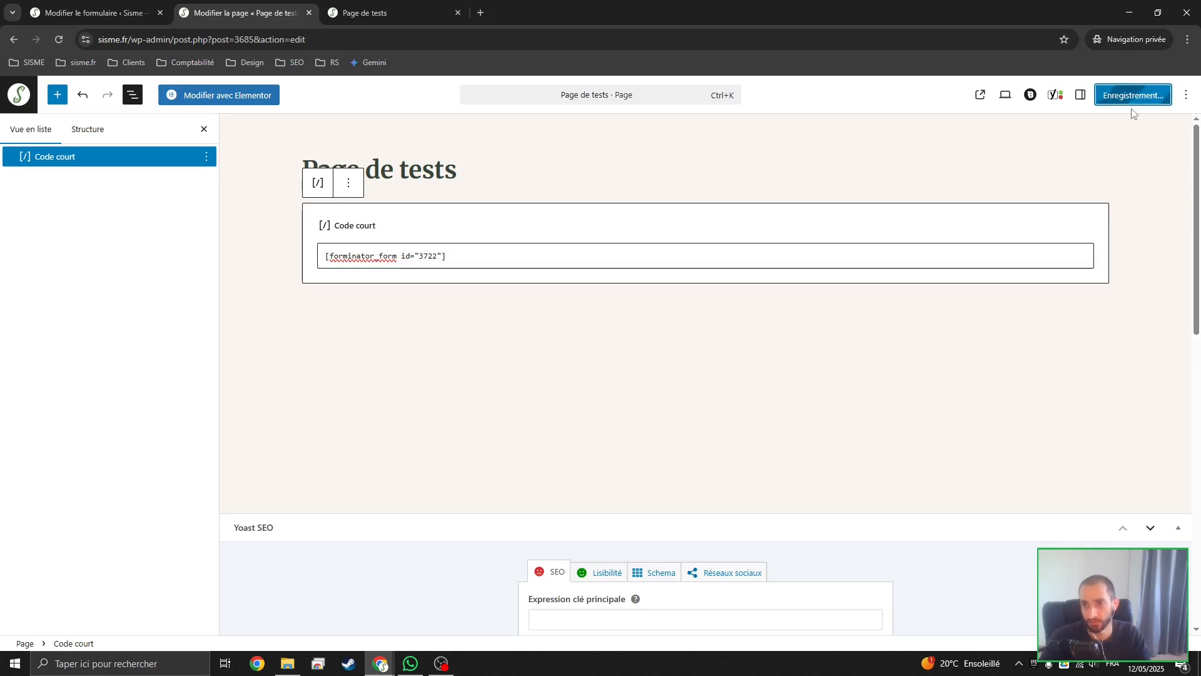
pyautogui.click(358, 5)
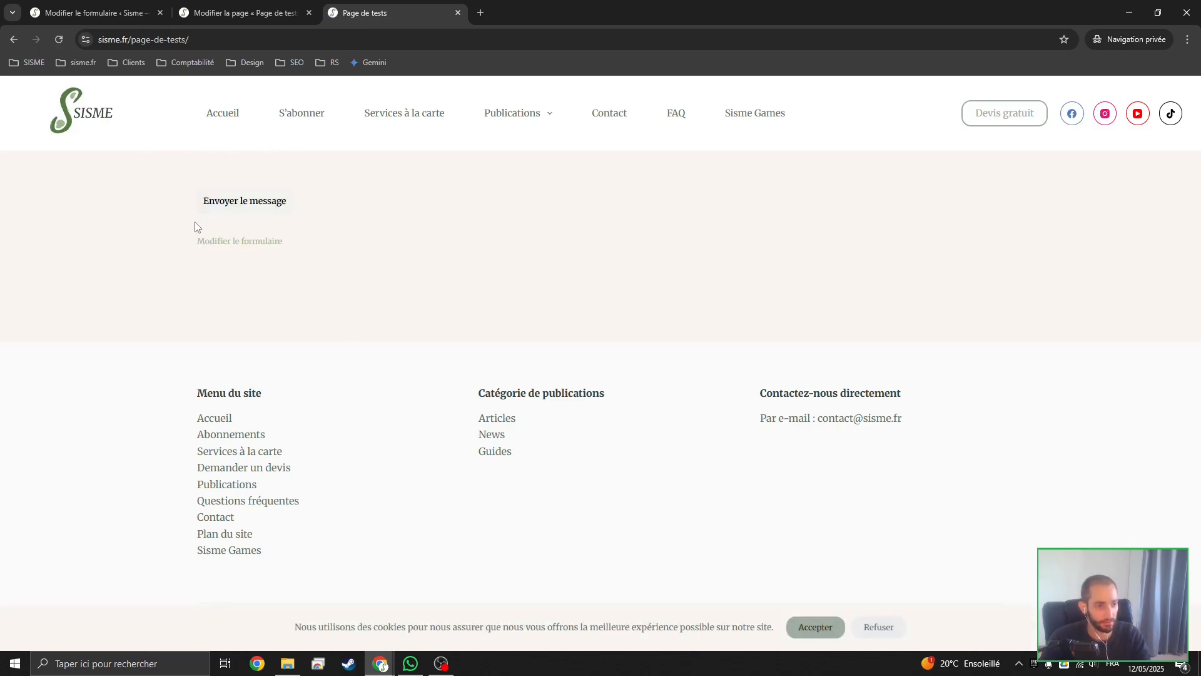
# Add Section, Nom, E-mail, Sélectionner, Entrée and Zone de texte fields to the contact form
pyautogui.click(126, 5)
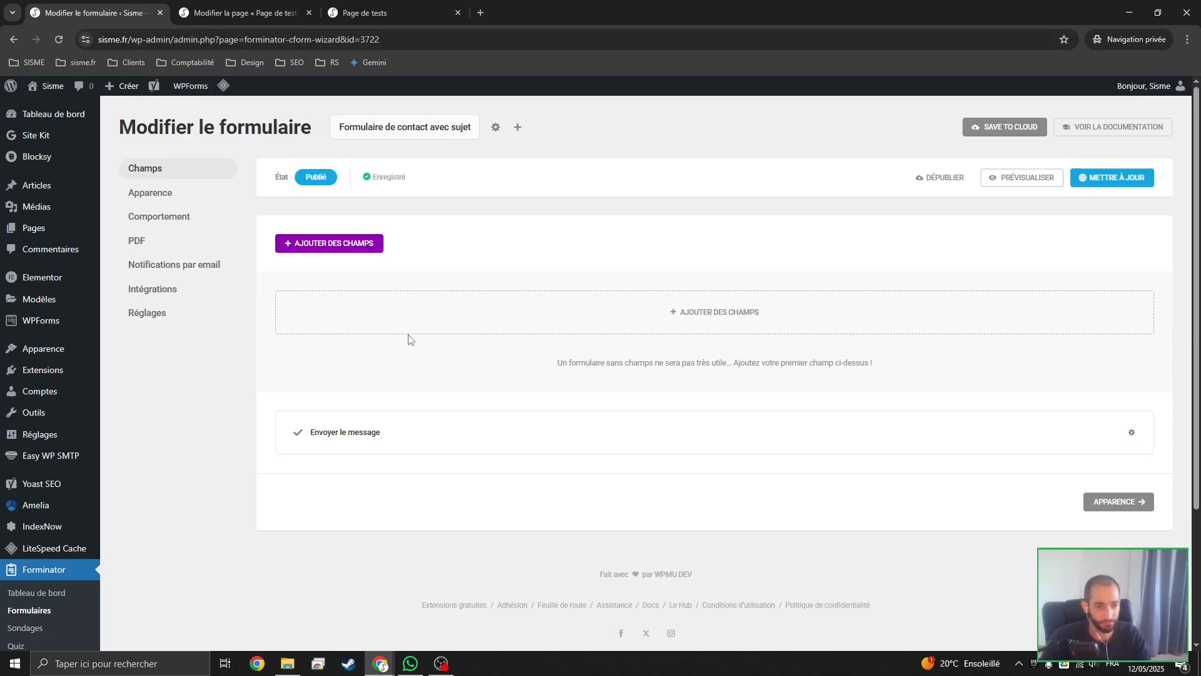
pyautogui.click(691, 324)
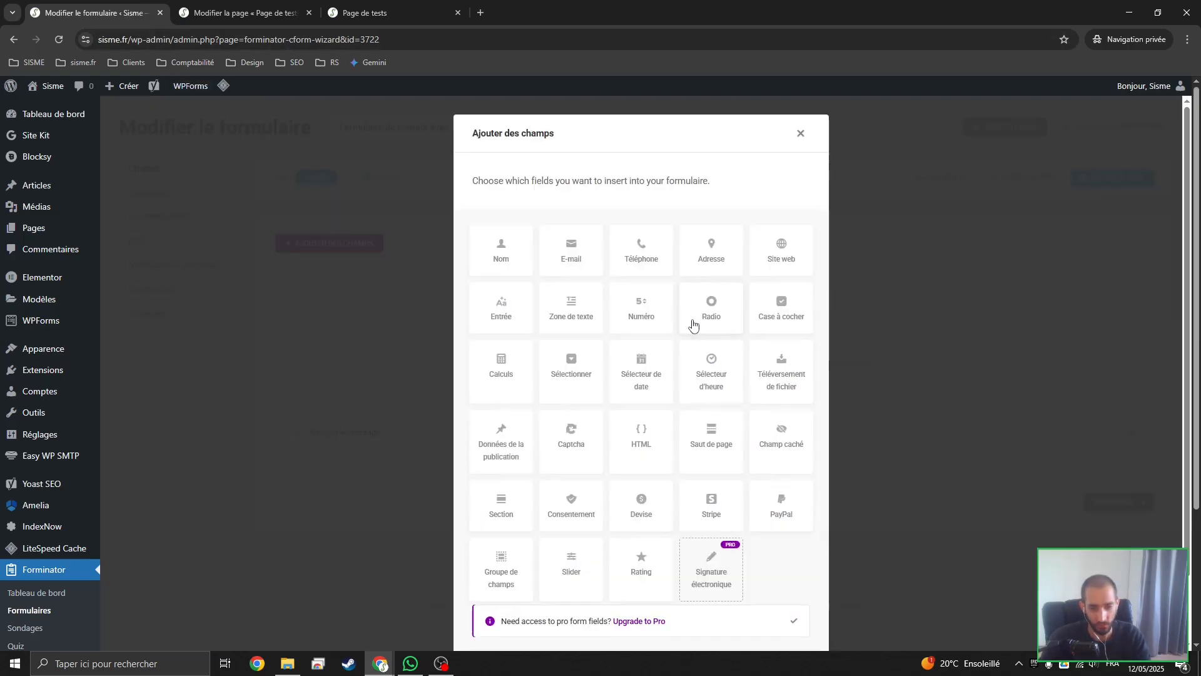
pyautogui.click(800, 133)
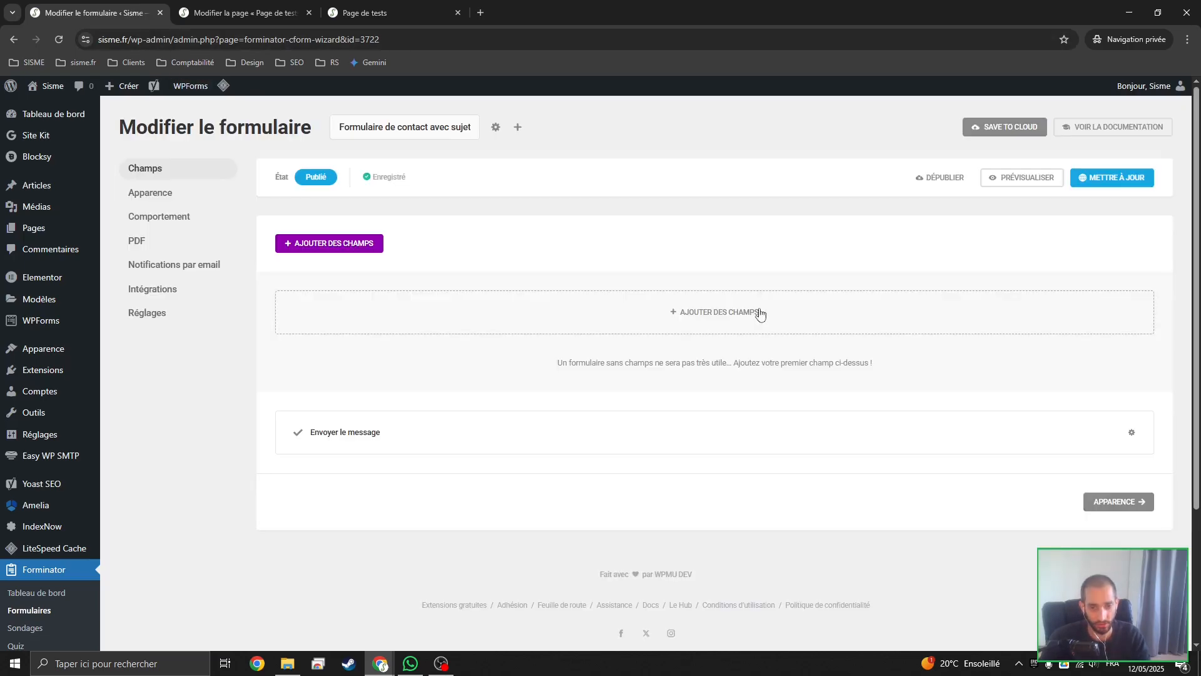
pyautogui.click(330, 246)
pyautogui.scroll(-2, 524, 277)
pyautogui.scroll(2, 524, 278)
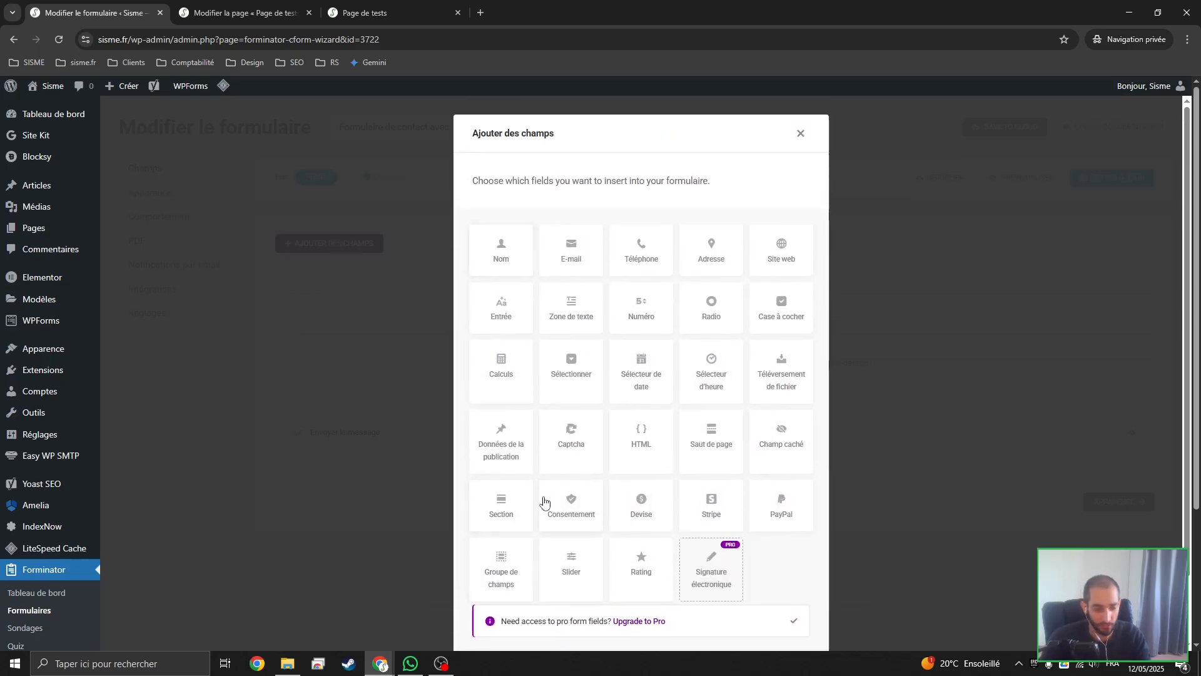
pyautogui.click(501, 508)
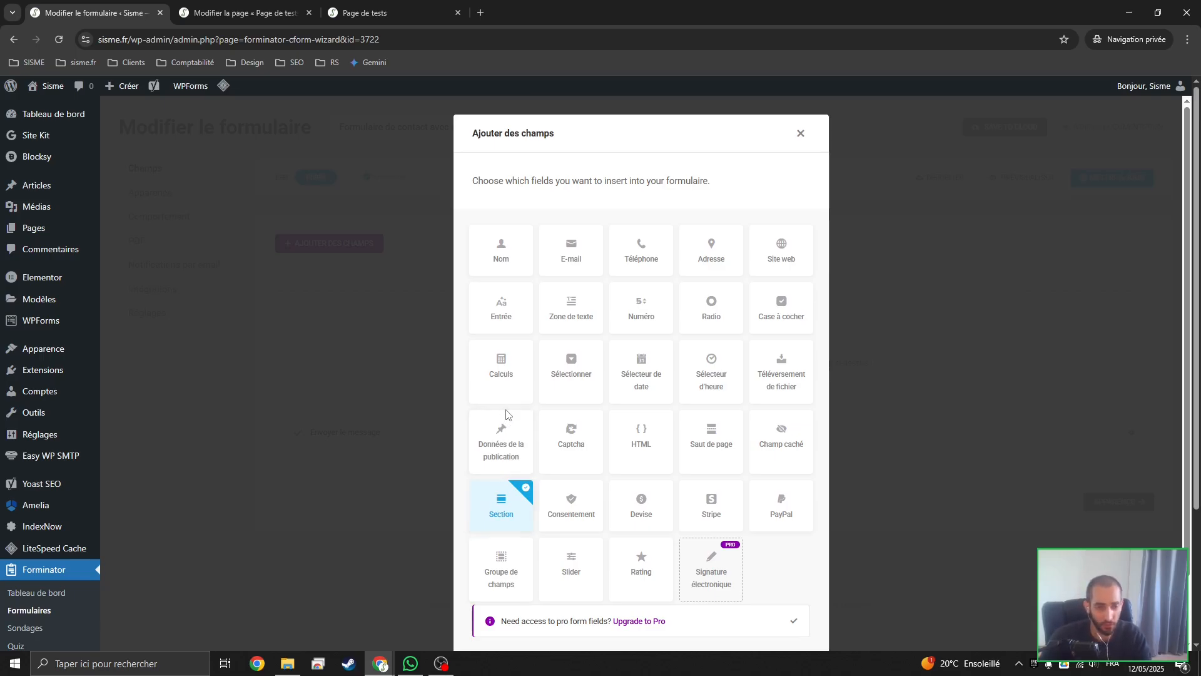
pyautogui.click(501, 271)
pyautogui.click(568, 269)
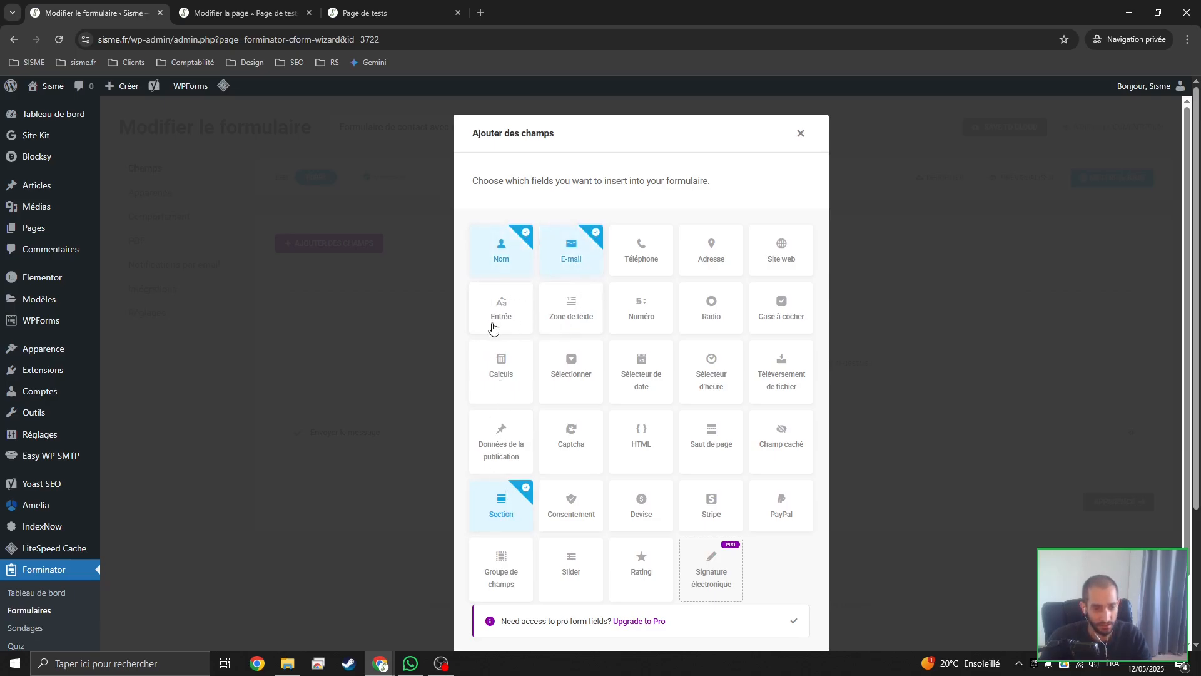
pyautogui.click(574, 377)
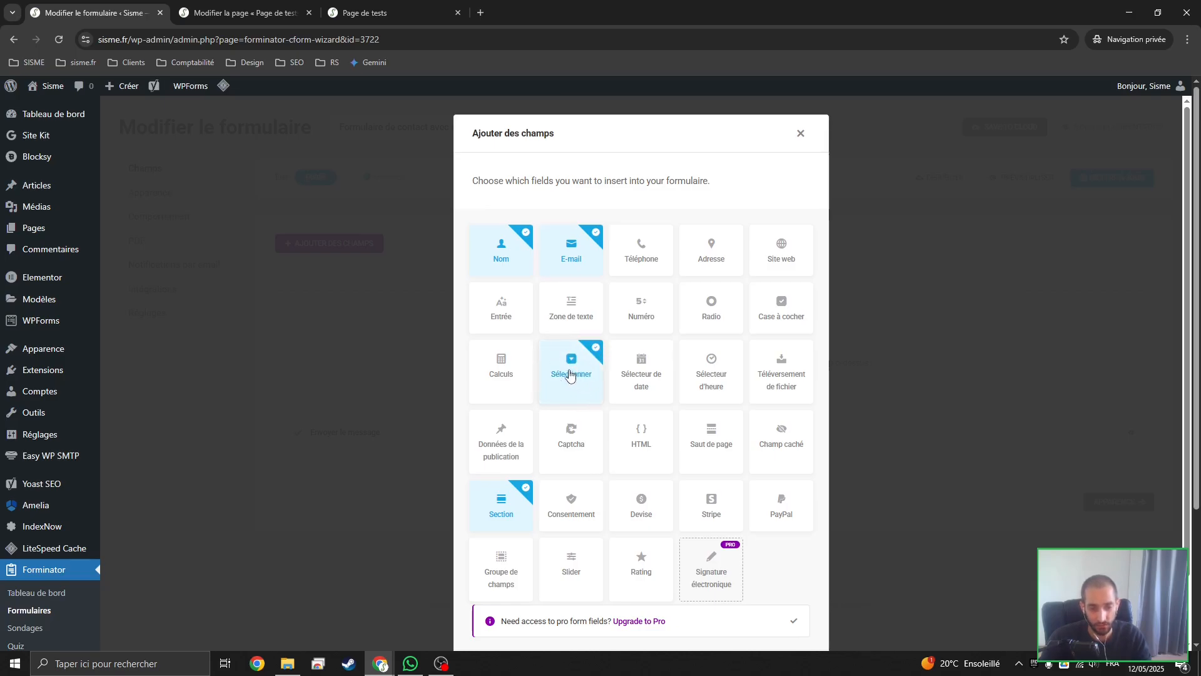
pyautogui.click(494, 321)
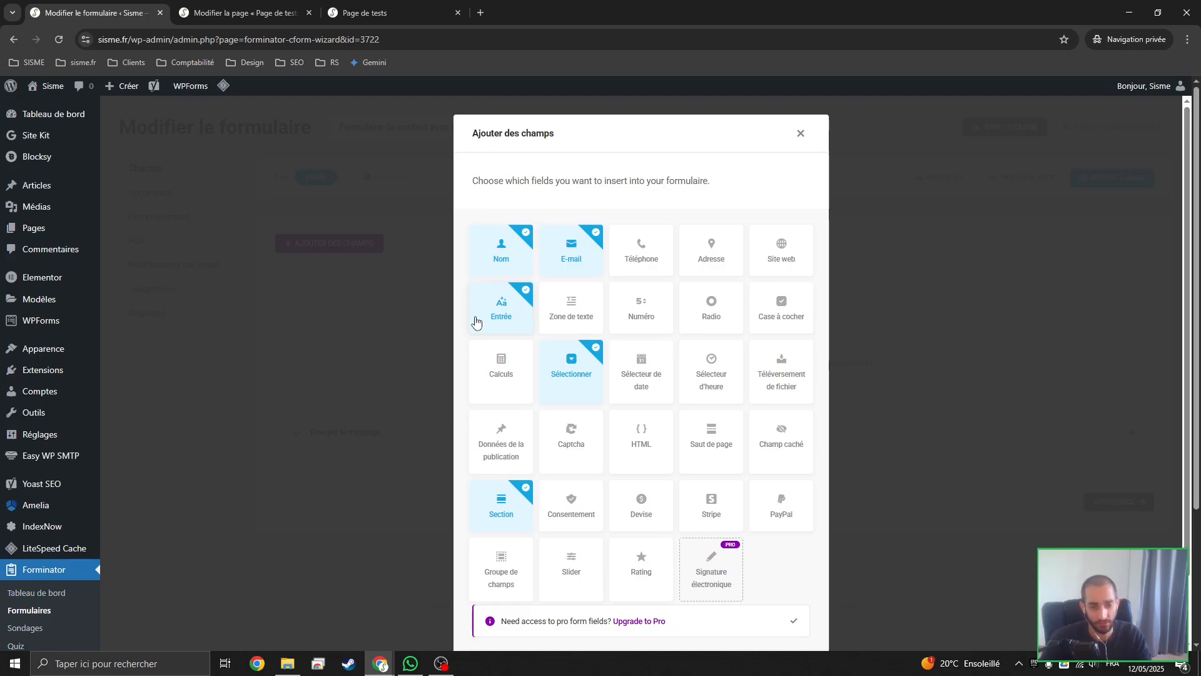
pyautogui.click(567, 313)
pyautogui.scroll(-2, 688, 500)
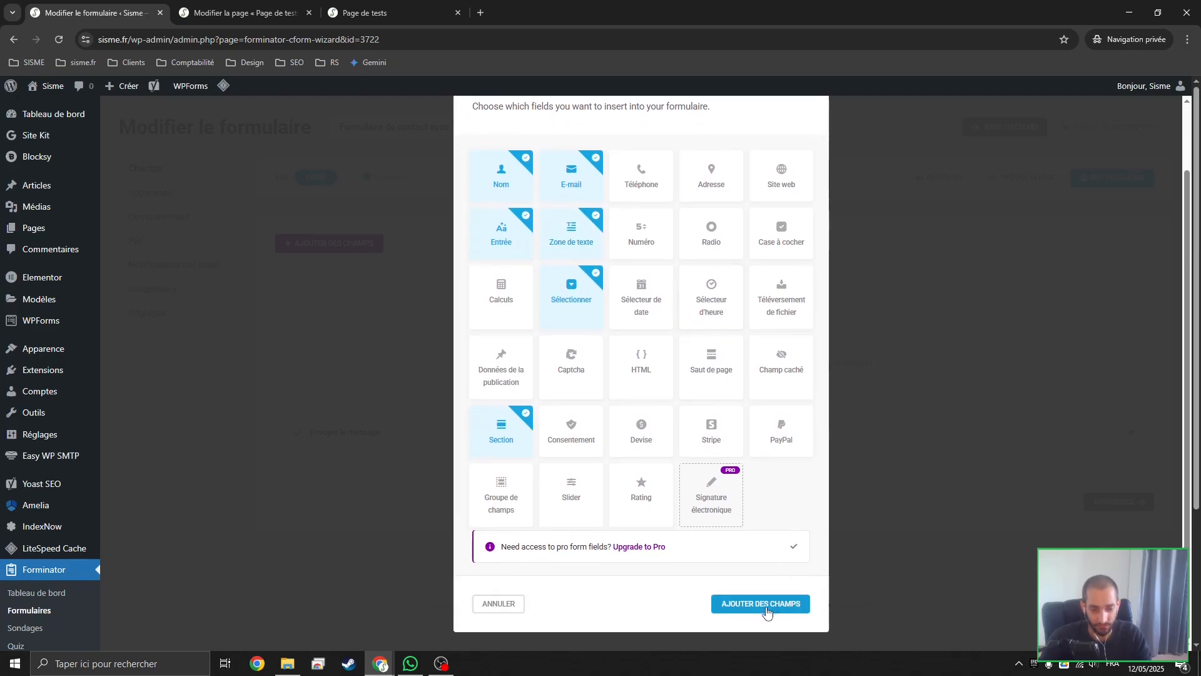
pyautogui.click(764, 604)
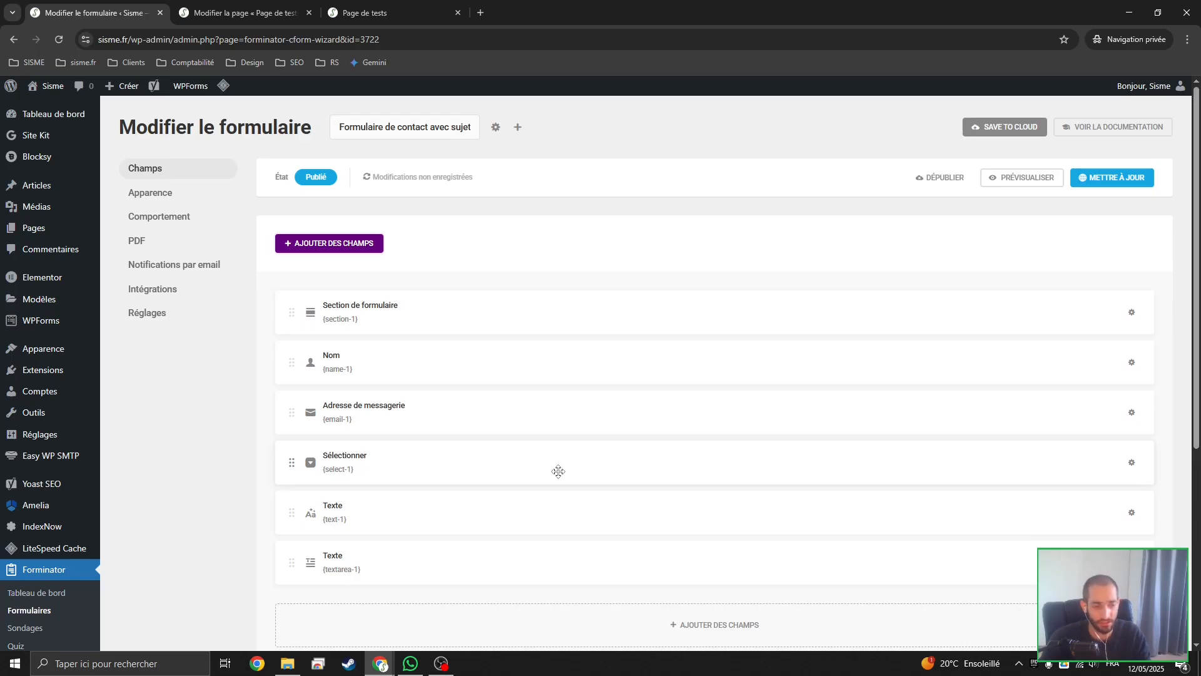
# Try placing the e-mail field beside the Nom field on one row, and return it to its own row
pyautogui.moveTo(423, 354)
pyautogui.mouseDown()
pyautogui.moveTo(434, 544)
pyautogui.moveTo(453, 325)
pyautogui.moveTo(510, 450)
pyautogui.moveTo(547, 475)
pyautogui.moveTo(550, 440)
pyautogui.moveTo(477, 341)
pyautogui.moveTo(380, 322)
pyautogui.moveTo(432, 359)
pyautogui.mouseUp()
pyautogui.moveTo(379, 411); pyautogui.dragTo(1004, 374)
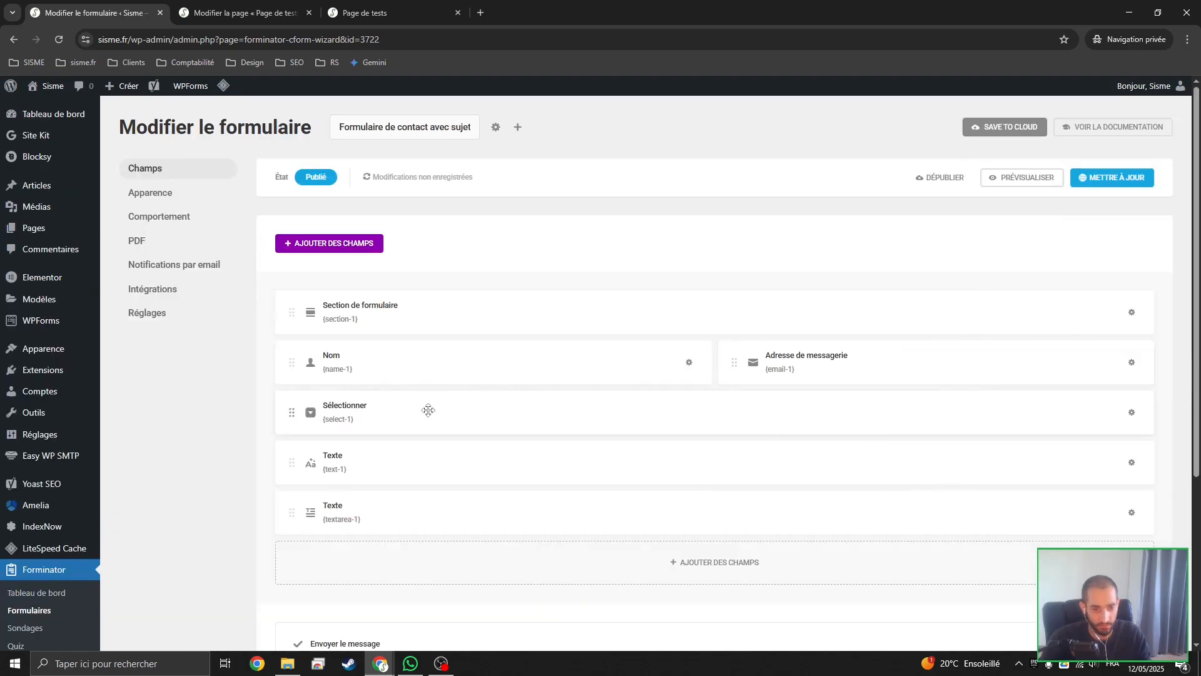
pyautogui.moveTo(755, 351); pyautogui.dragTo(698, 398)
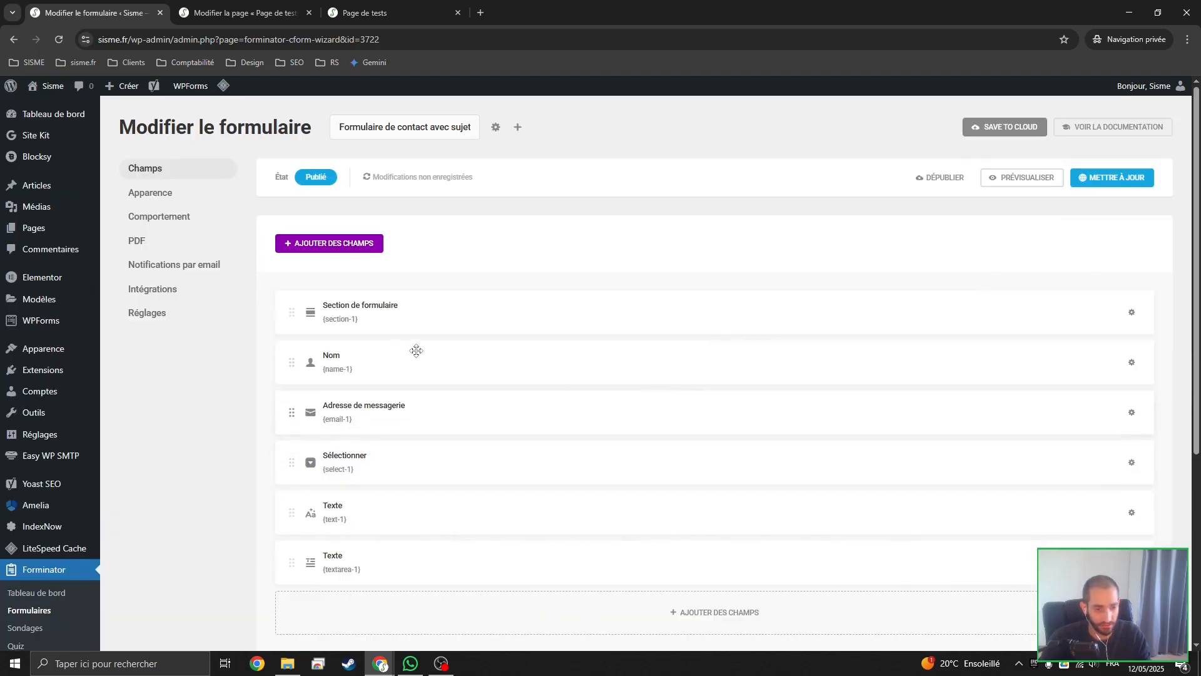
# Set the form section's title to Contactez-nous, look through its border, layout and visibility options, and apply
pyautogui.click(381, 315)
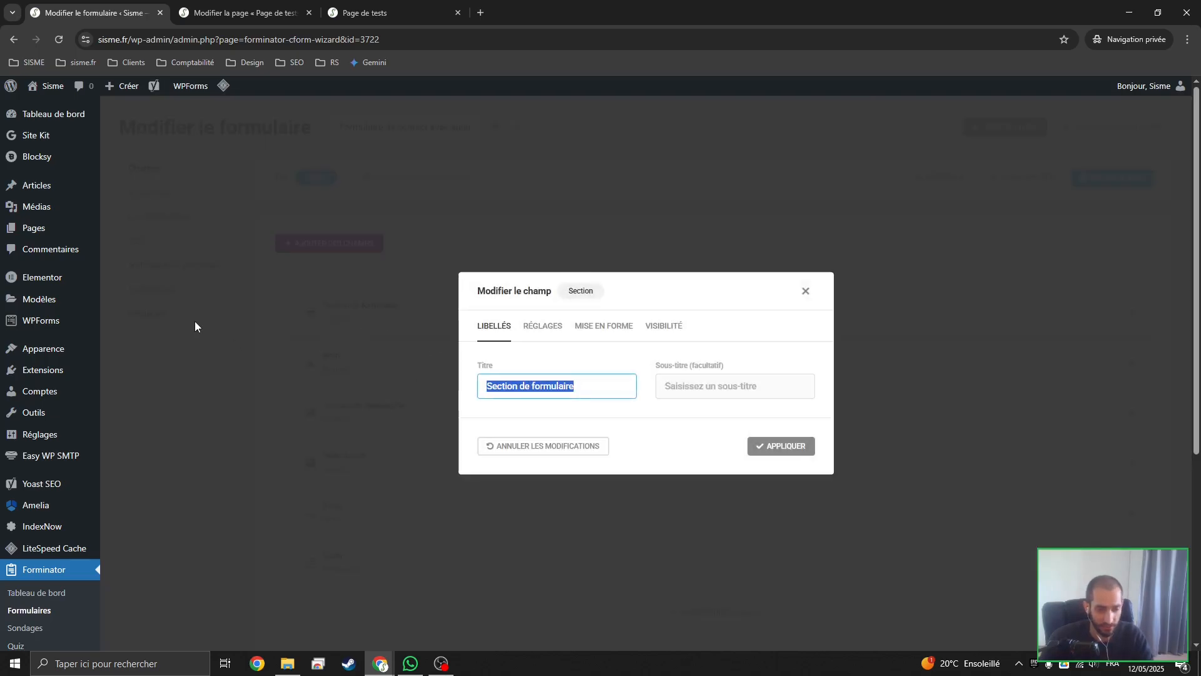
pyautogui.write('Contactez-nous')
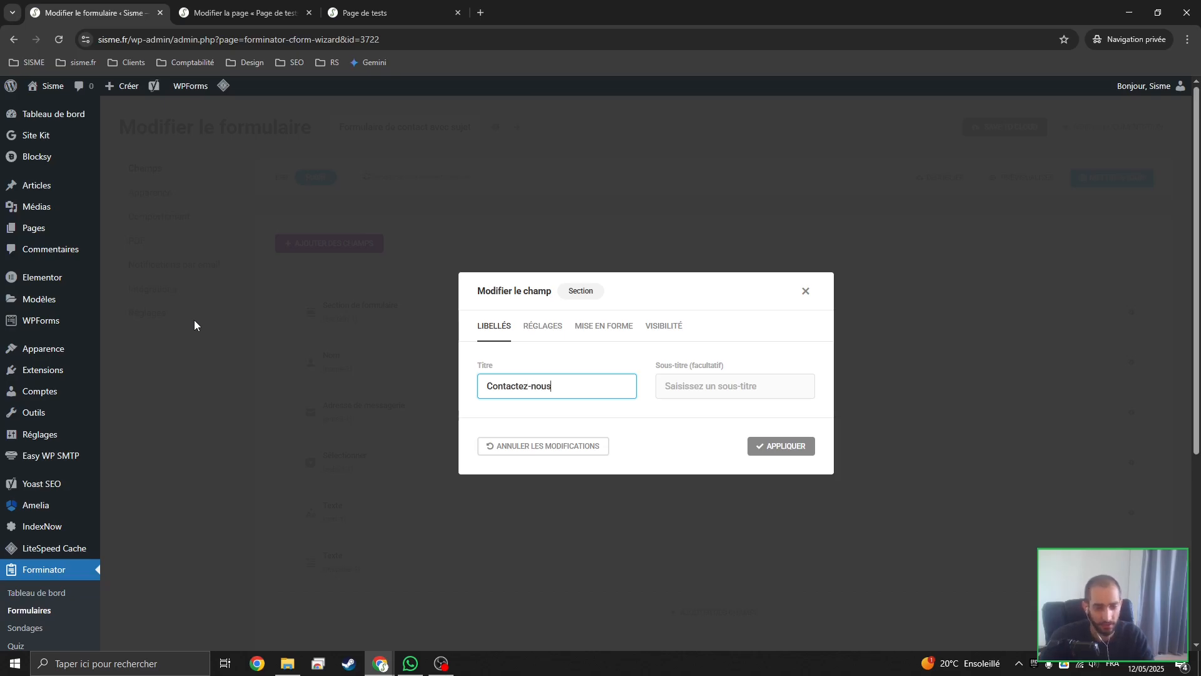
pyautogui.click(533, 326)
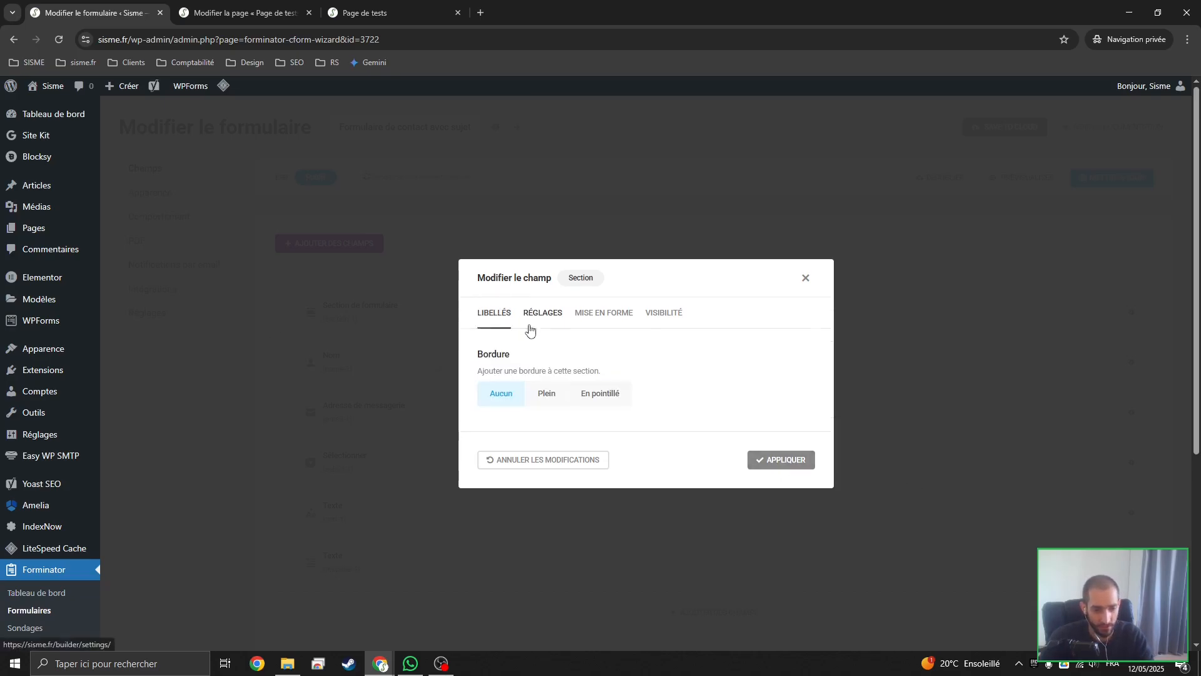
pyautogui.click(594, 323)
pyautogui.click(658, 320)
pyautogui.click(791, 532)
# Switch the Nom field to Multiple and disable its Préfixe and Deuxième prénom parts
pyautogui.click(443, 354)
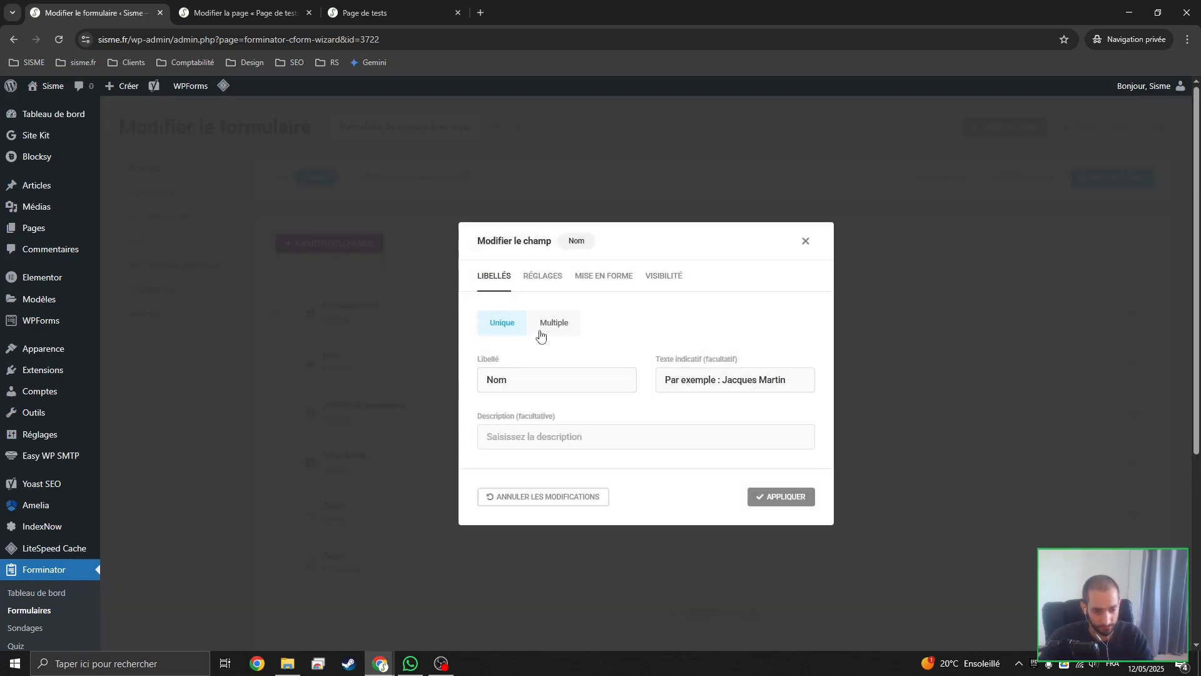
pyautogui.click(541, 336)
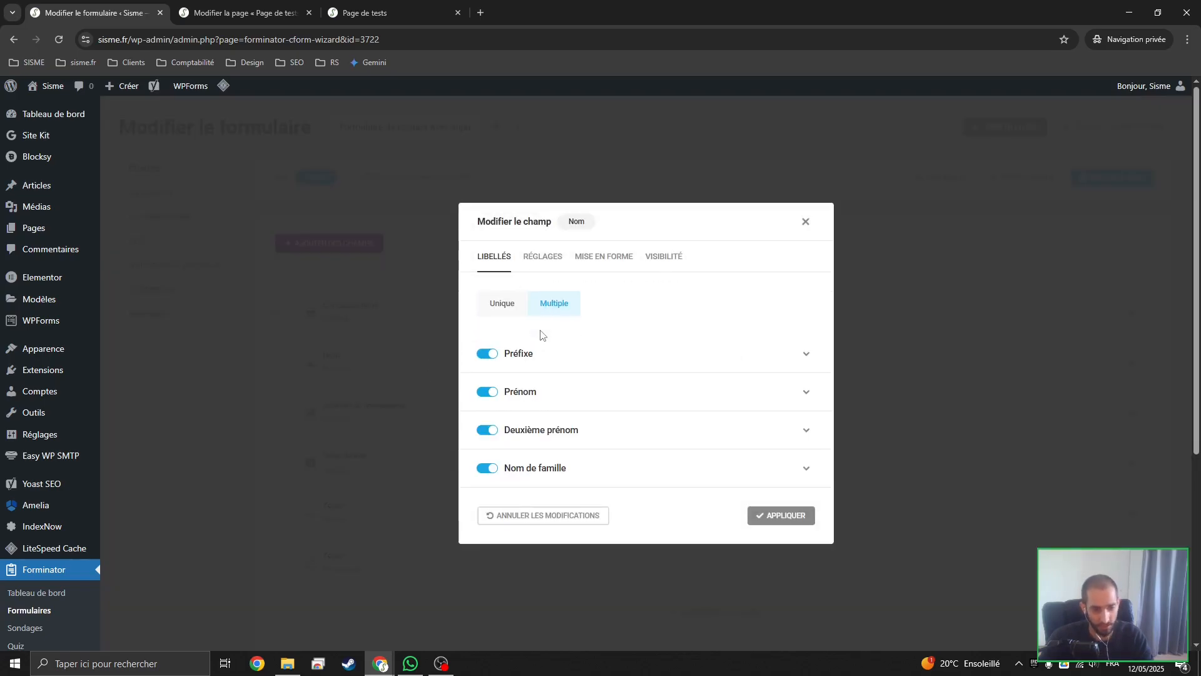
pyautogui.click(489, 356)
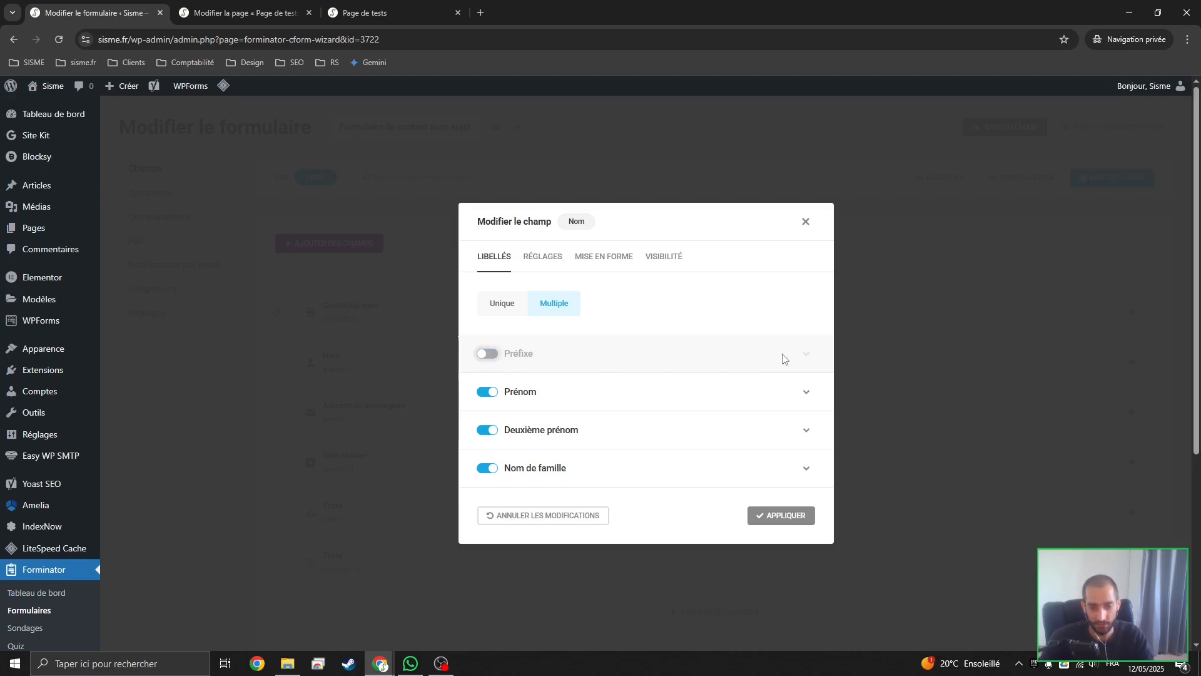
pyautogui.click(487, 430)
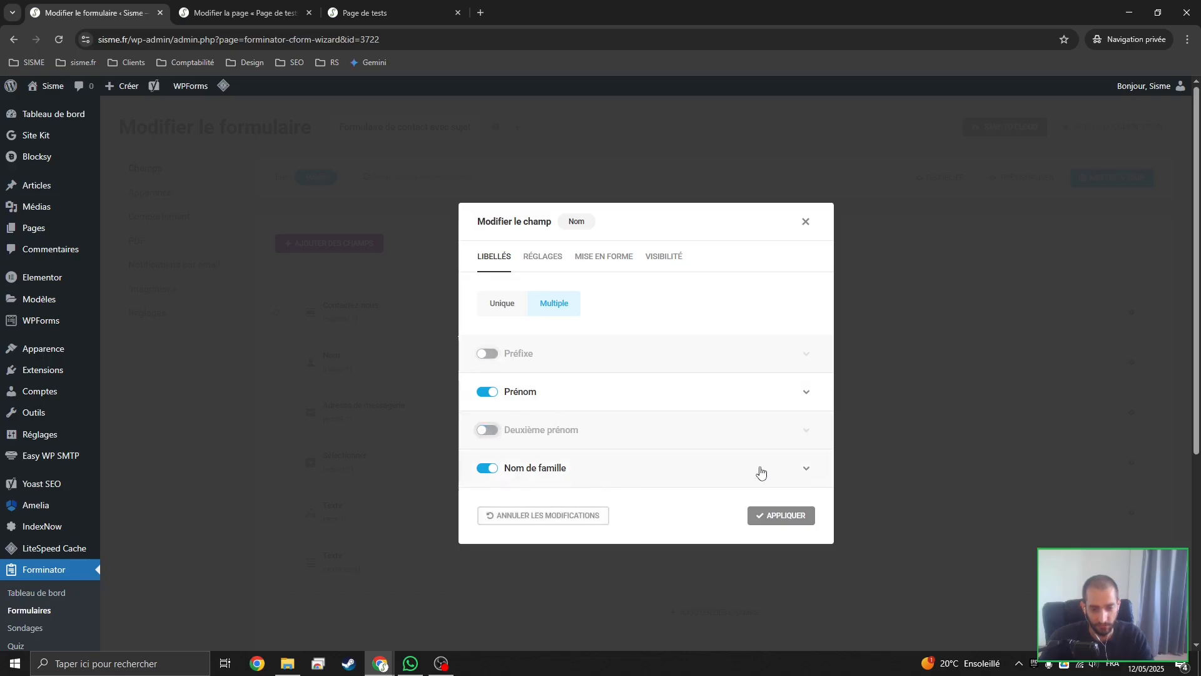
# Clear the Prénom part's label and use Prénom as its placeholder text instead
pyautogui.click(805, 392)
pyautogui.doubleClick(554, 380)
pyautogui.hotkey('ctrl', 'c')
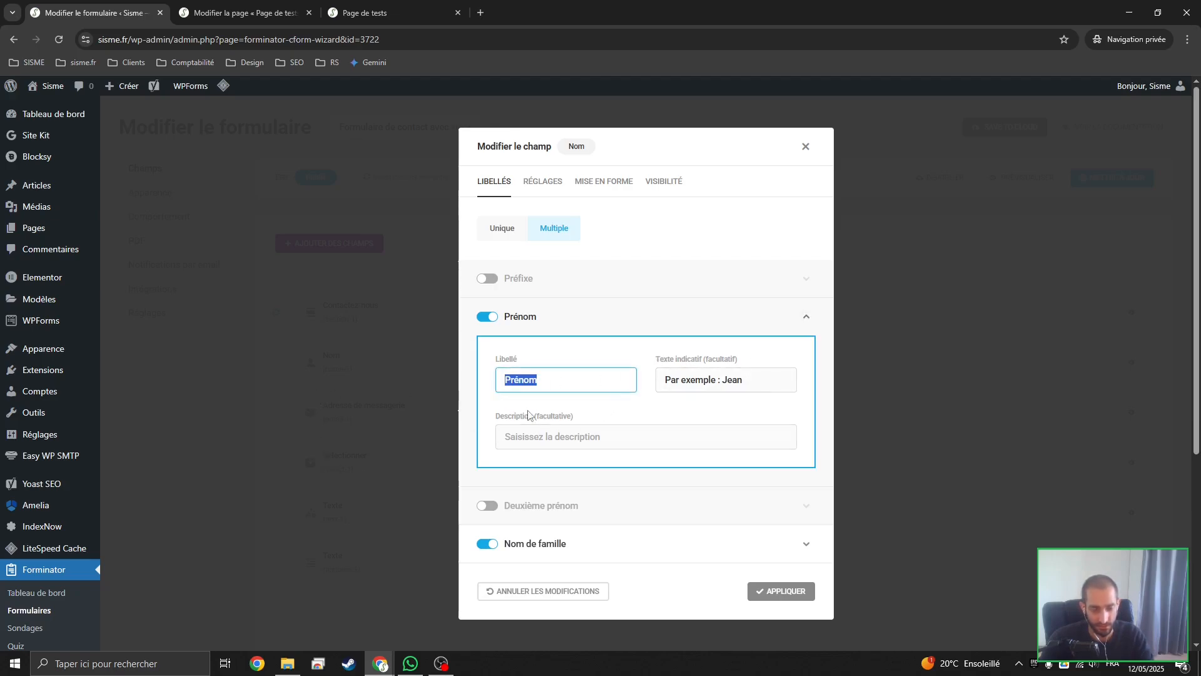
pyautogui.press('BackSpace')
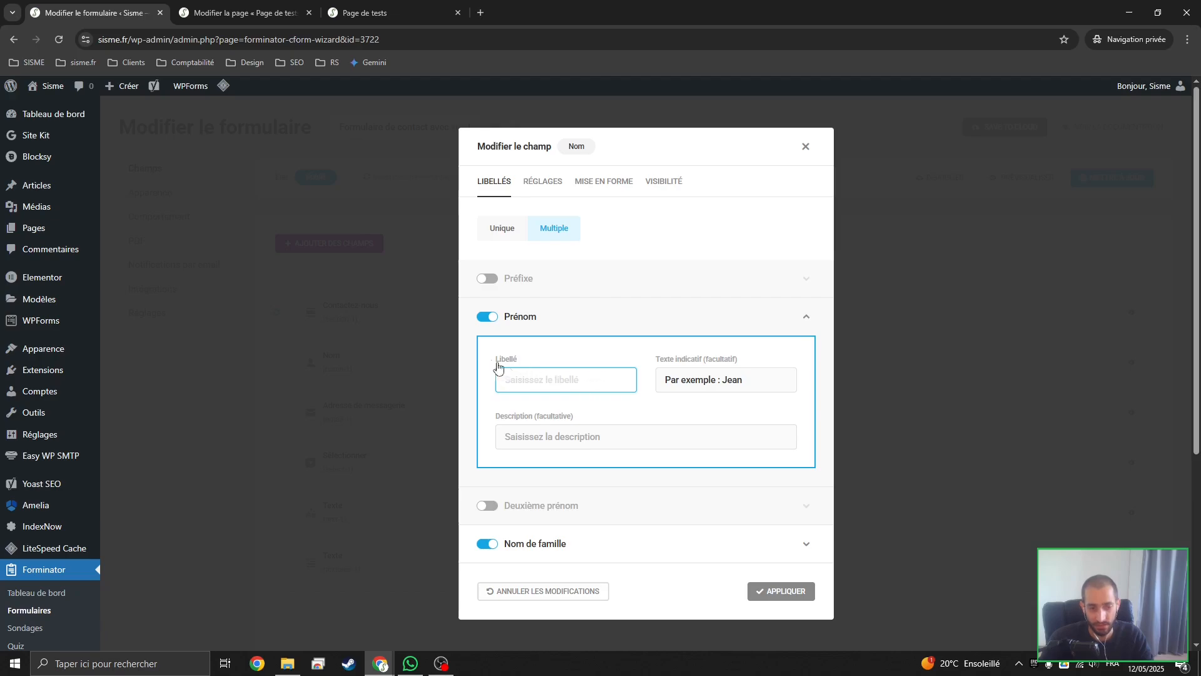
pyautogui.moveTo(495, 360); pyautogui.dragTo(523, 362)
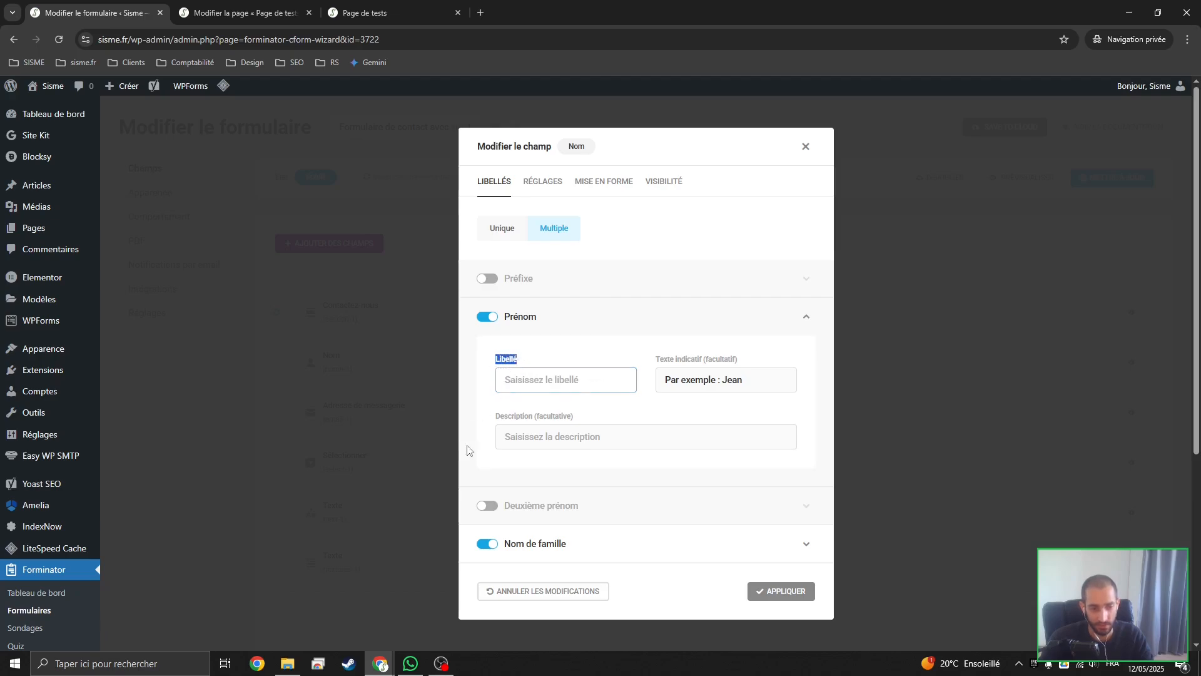
pyautogui.click(511, 375)
pyautogui.hotkey('ctrl', 'v')
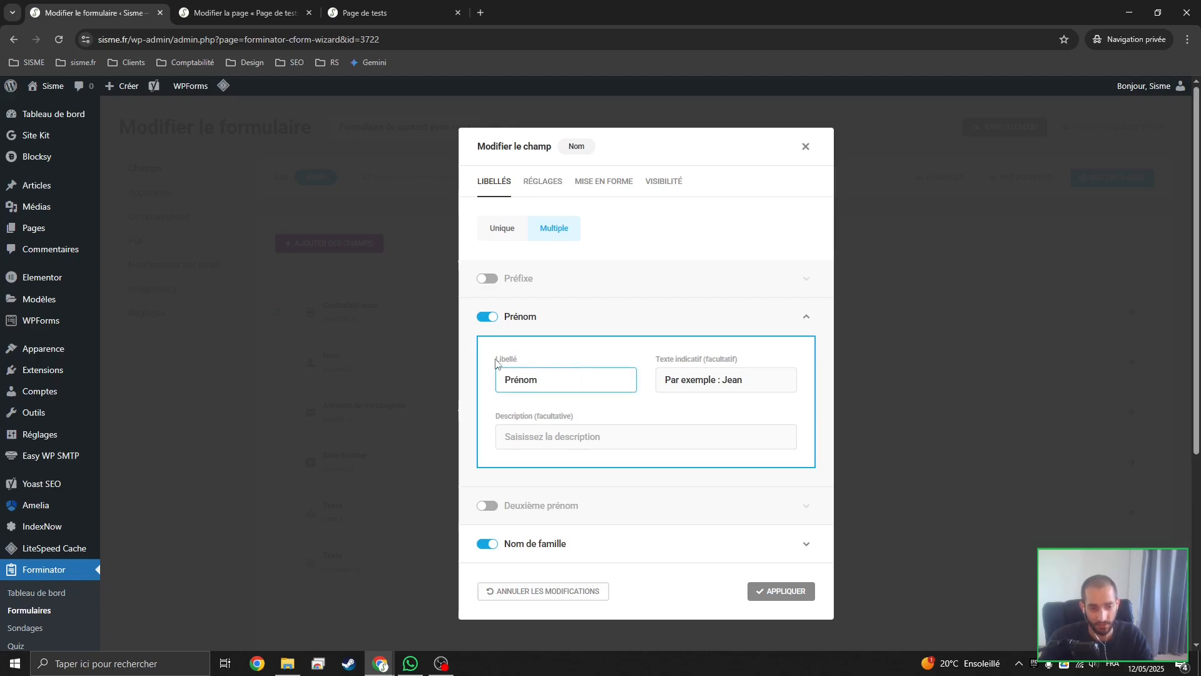
pyautogui.moveTo(496, 361); pyautogui.dragTo(519, 364)
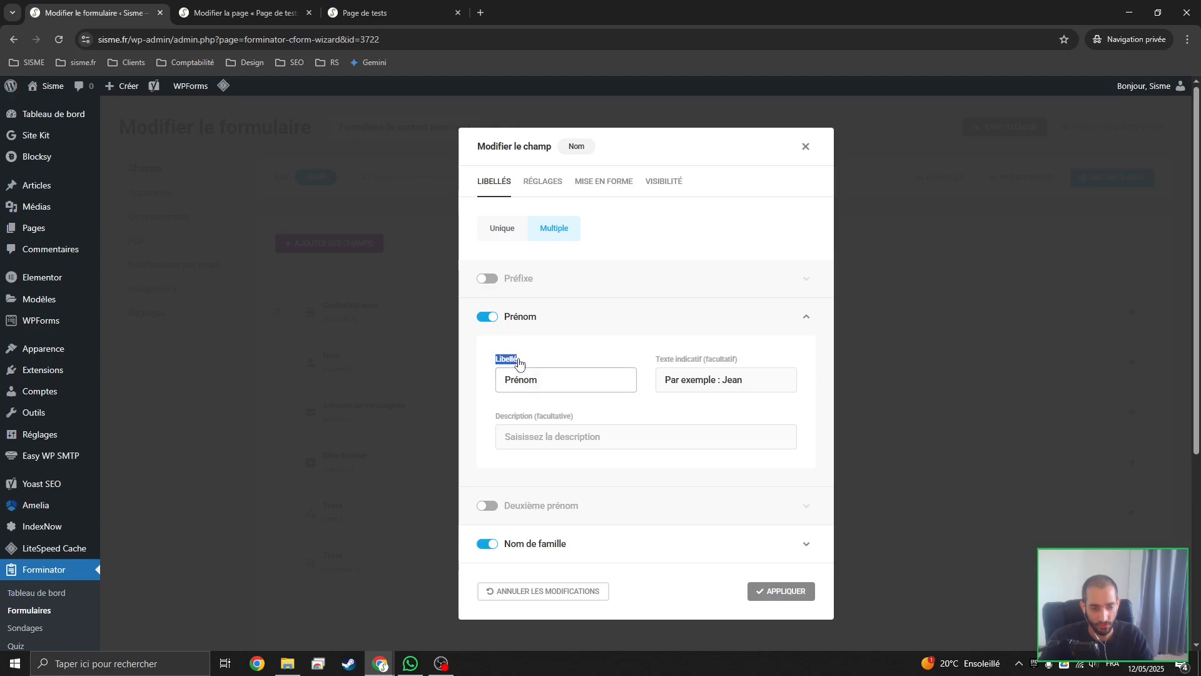
pyautogui.click(579, 378)
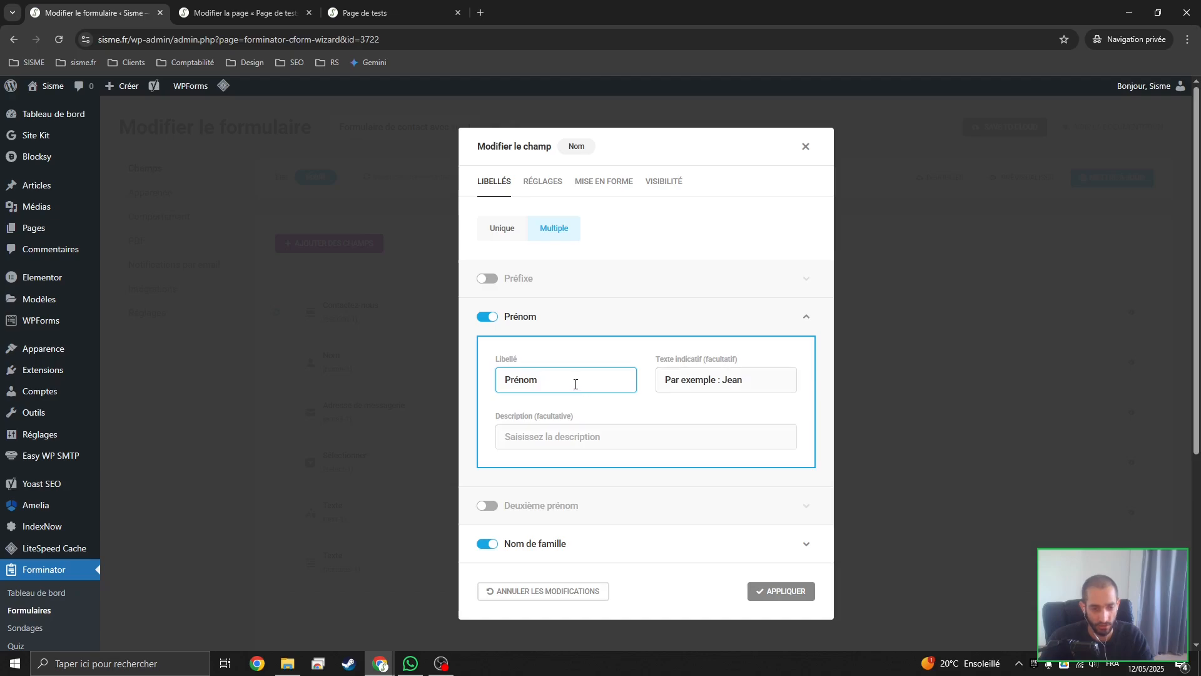
pyautogui.hotkey('ctrl', 'a')
pyautogui.hotkey('ctrl', 'x')
pyautogui.press('Tab')
pyautogui.hotkey('ctrl', 'v')
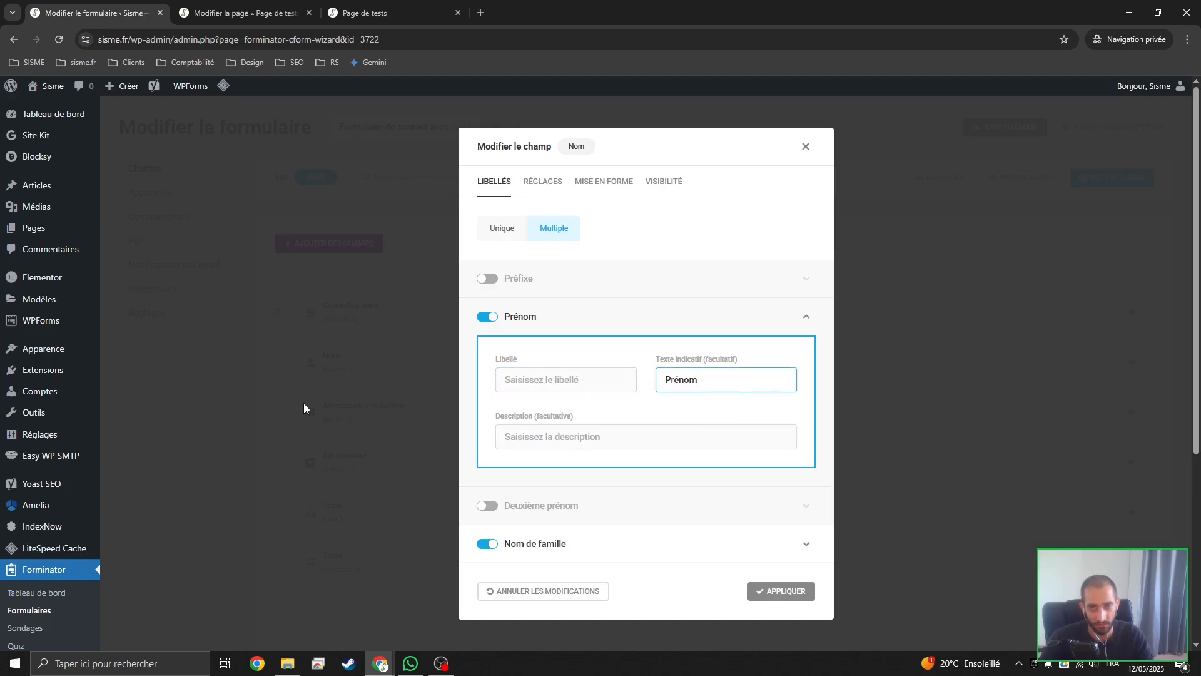
# Clear the Nom de famille label, use Nom de famille as its placeholder text, and apply the Nom field changes
pyautogui.scroll(-2, 550, 415)
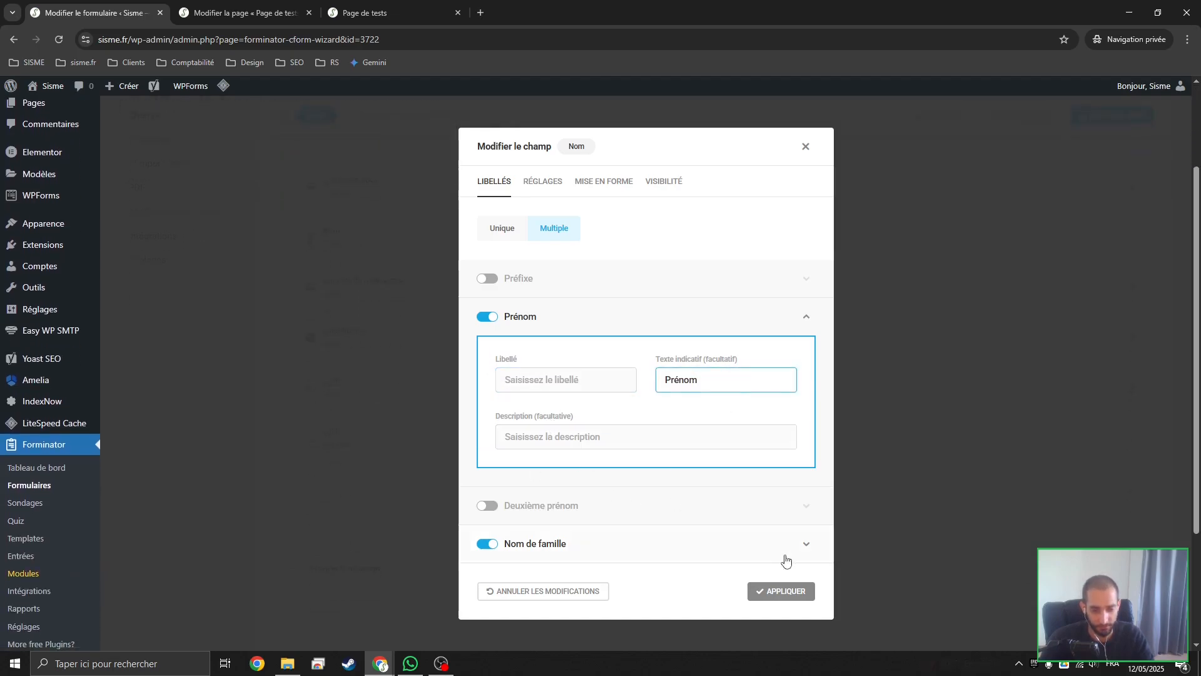
pyautogui.click(805, 543)
pyautogui.scroll(-1, 700, 351)
pyautogui.doubleClick(553, 531)
pyautogui.hotkey('ctrl', 'a')
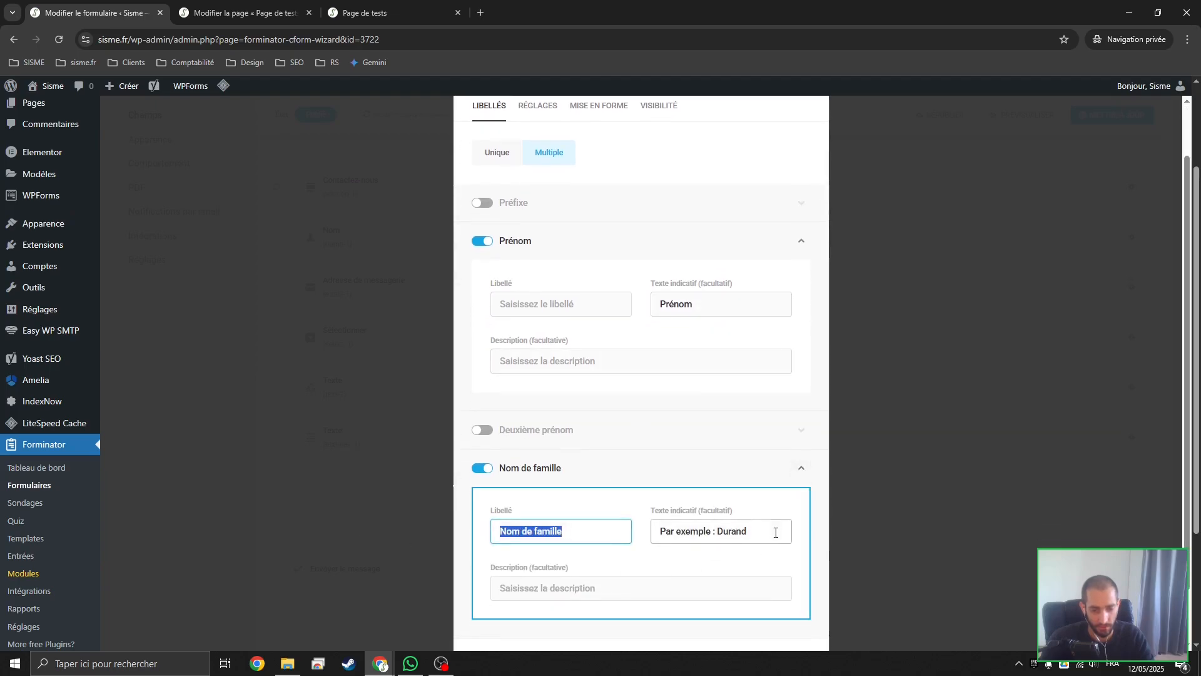
pyautogui.hotkey('ctrl', 'x')
pyautogui.press('Tab')
pyautogui.hotkey('ctrl', 'v')
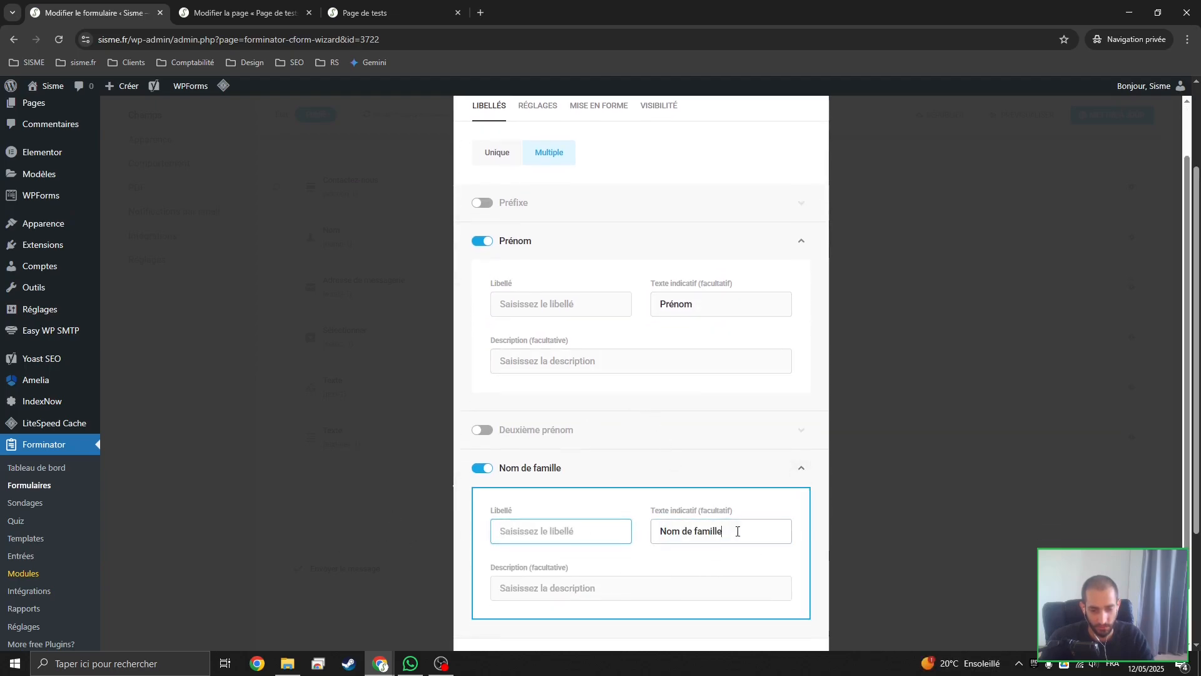
pyautogui.scroll(-1, 499, 533)
pyautogui.click(774, 602)
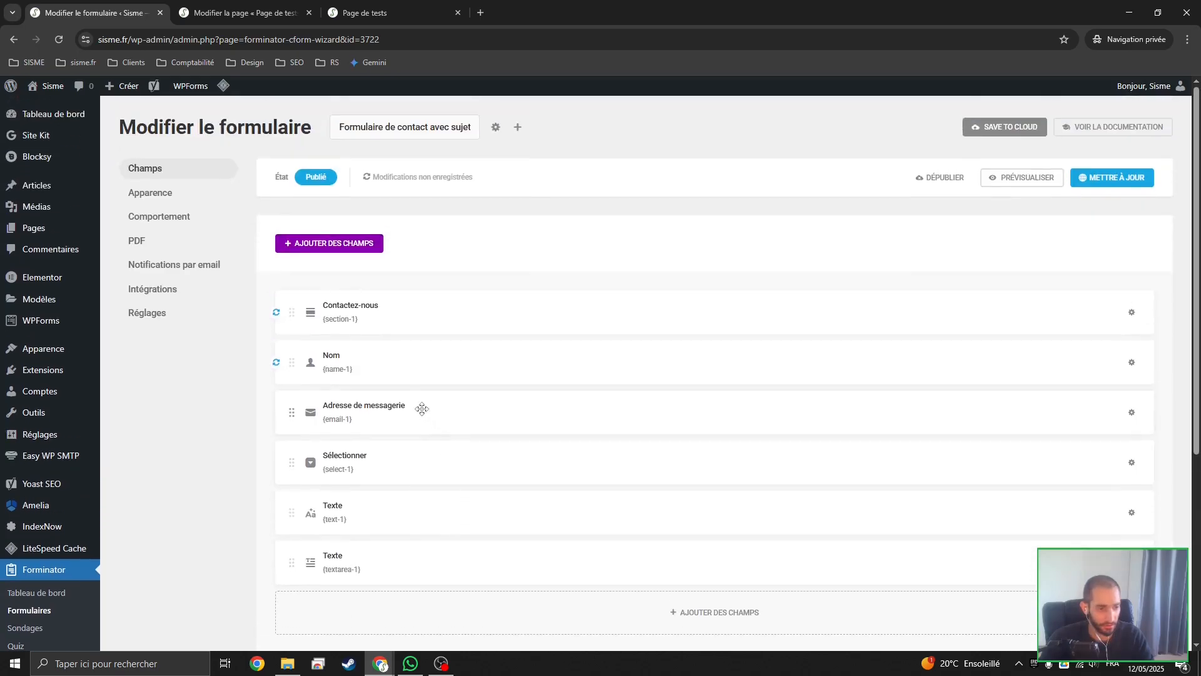
# Make both Prénom and Nom de famille mandatory in the Nom field's settings and apply
pyautogui.click(375, 375)
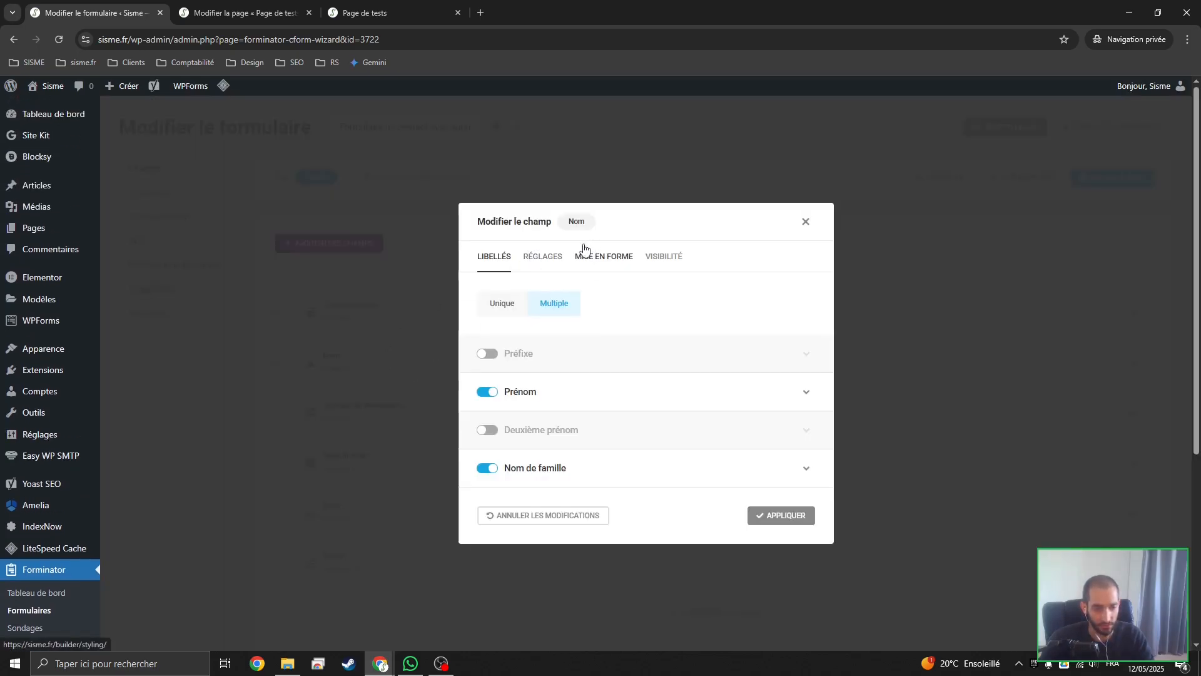
pyautogui.click(543, 257)
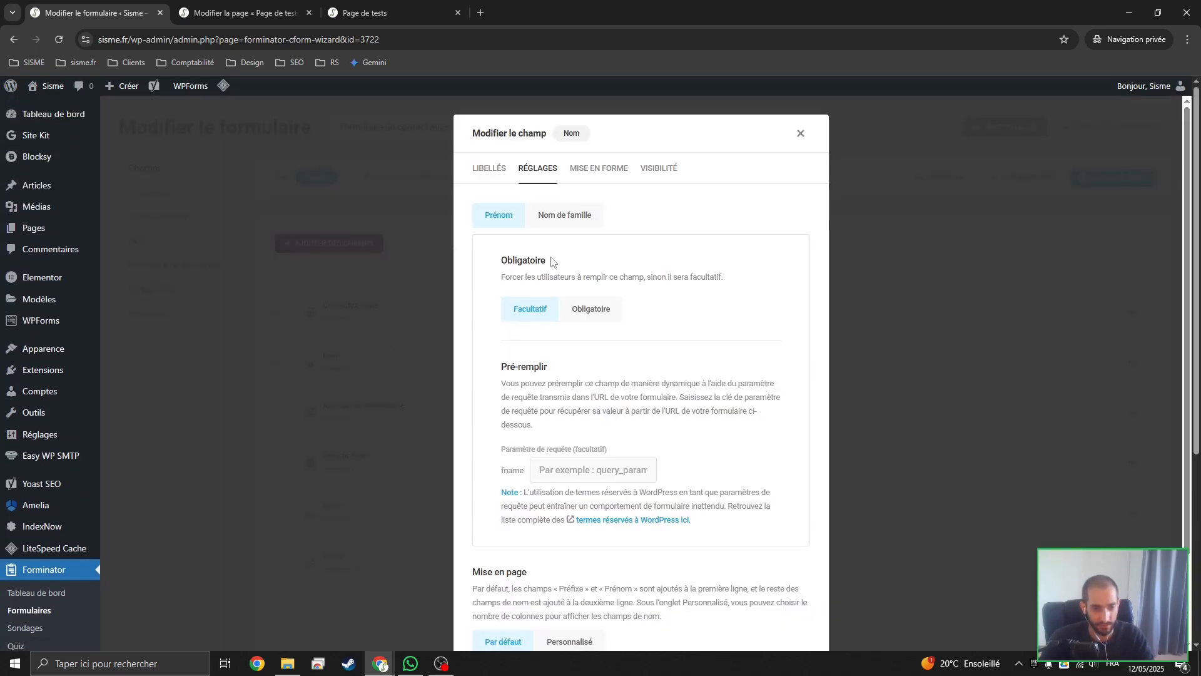
pyautogui.click(586, 309)
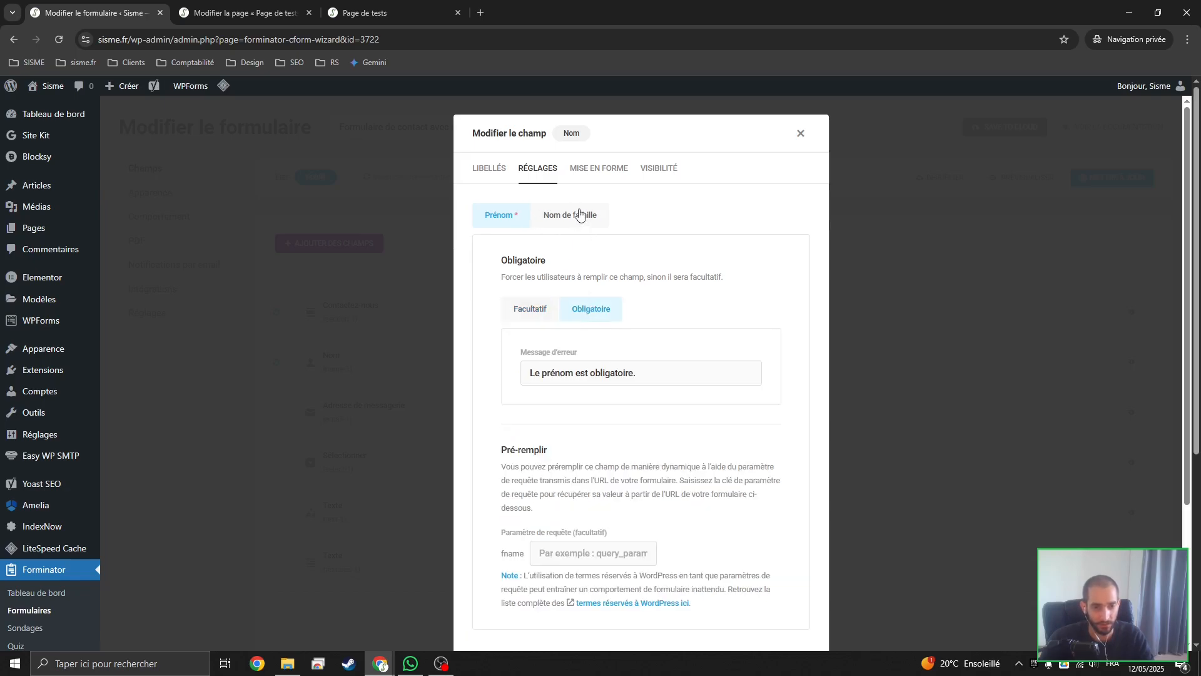
pyautogui.click(579, 215)
pyautogui.click(594, 312)
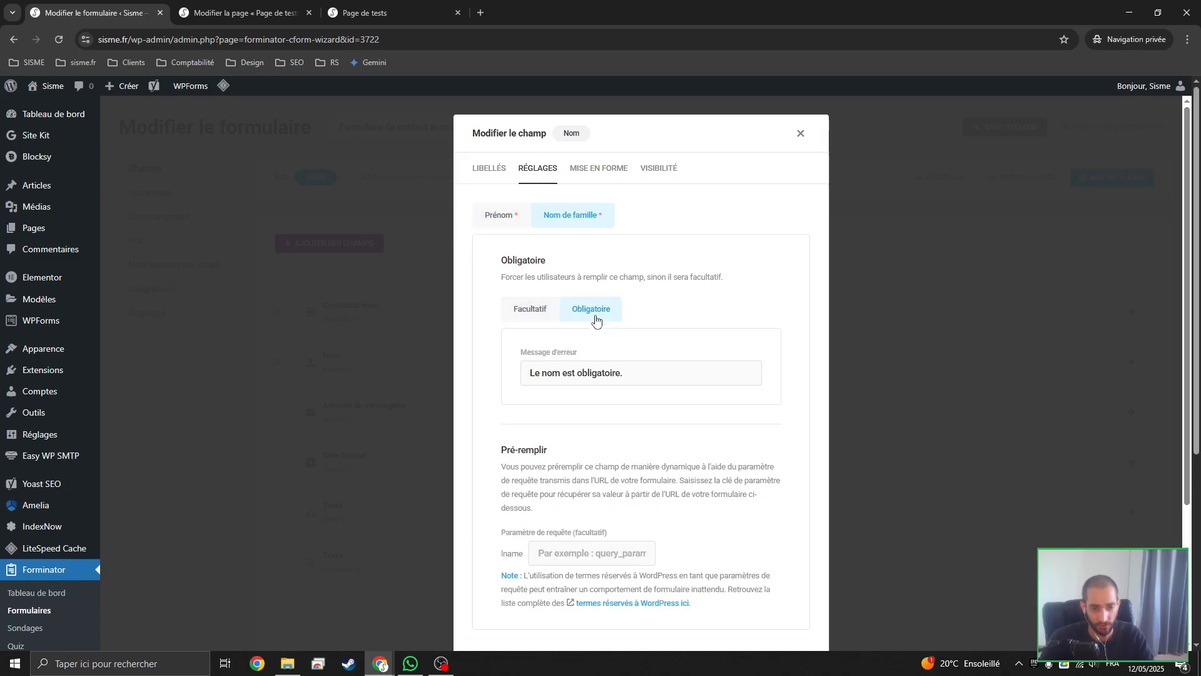
pyautogui.click(515, 220)
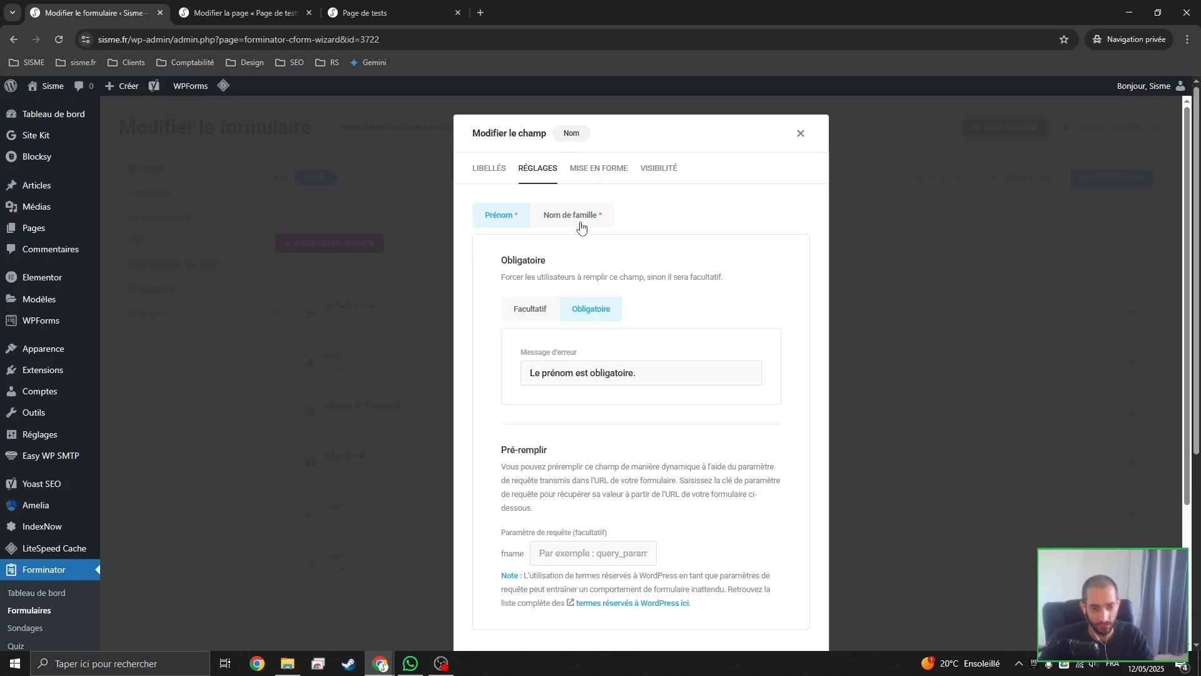
pyautogui.scroll(-3, 638, 327)
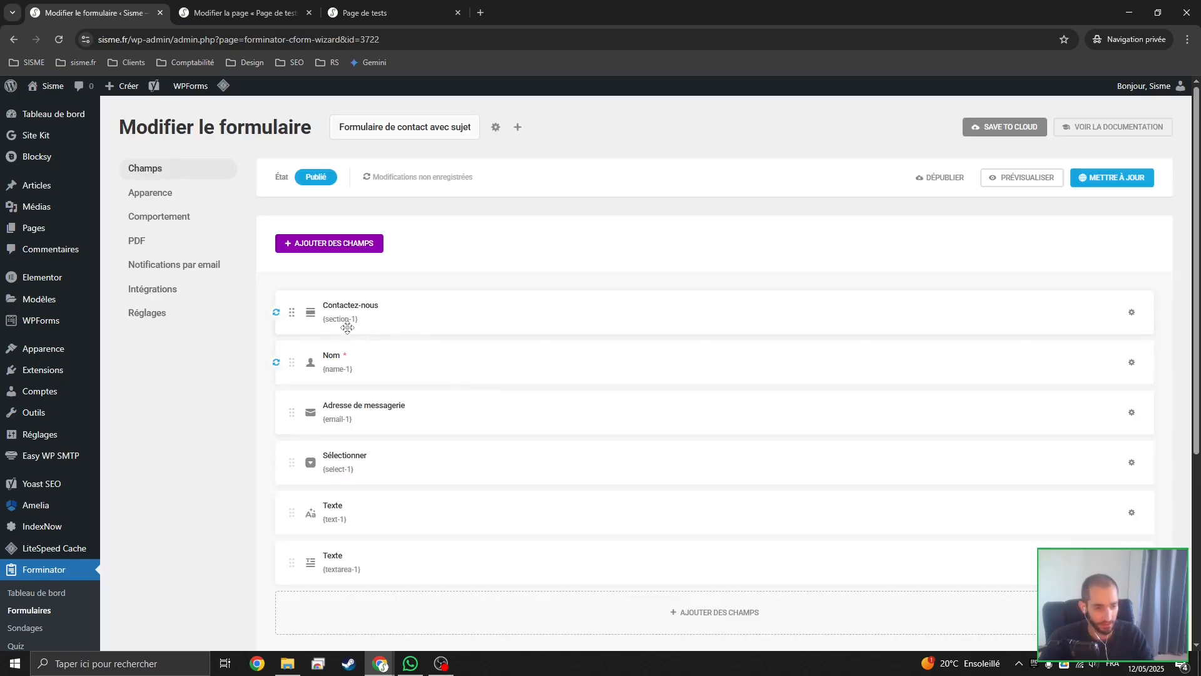
# Clear the e-mail field's label and use Adresse de messagerie as its placeholder text
pyautogui.click(414, 405)
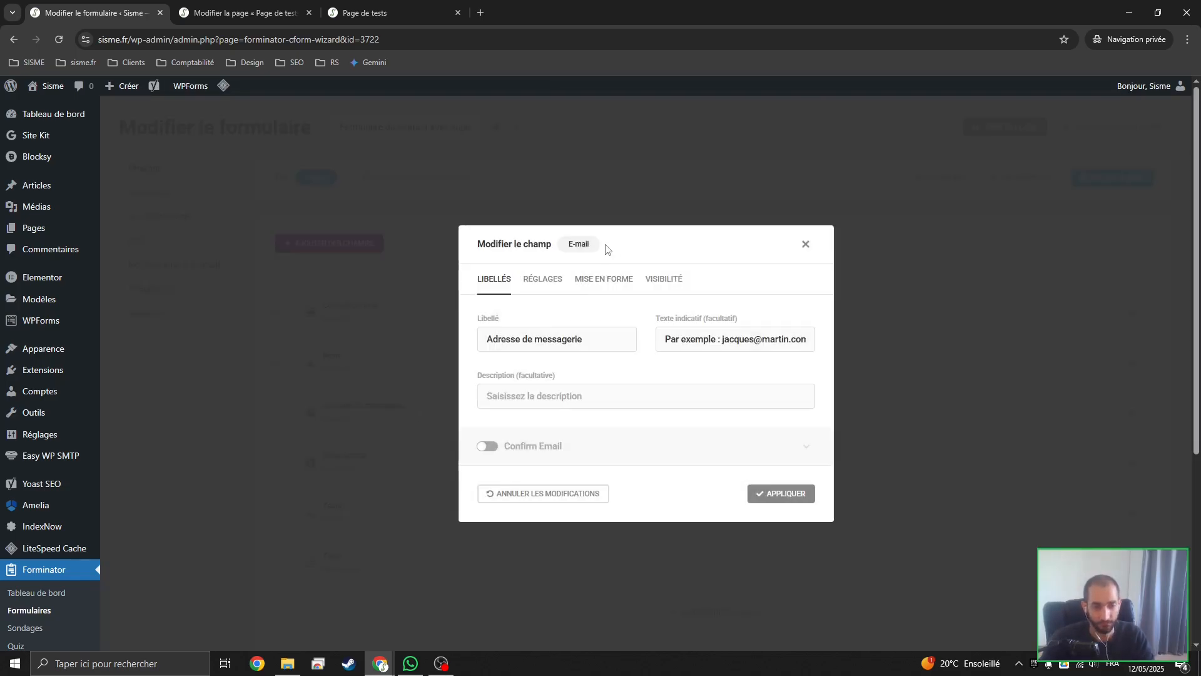
pyautogui.moveTo(604, 340); pyautogui.dragTo(422, 342)
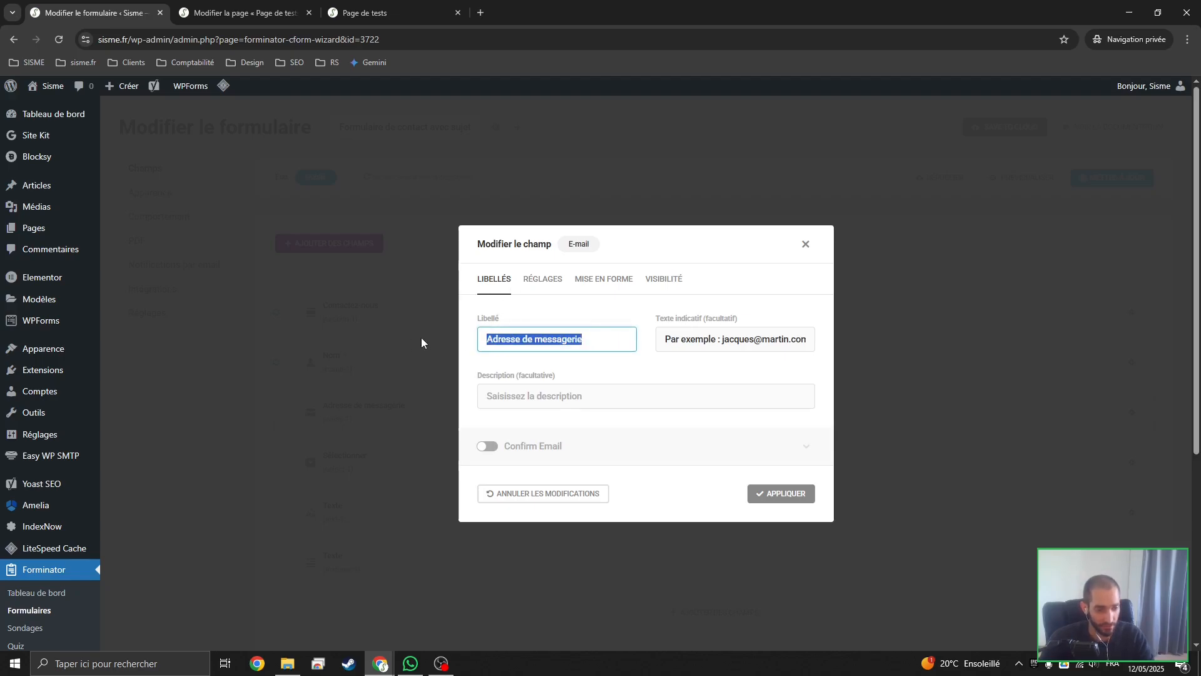
pyautogui.hotkey('ctrl', 'x')
pyautogui.tripleClick(746, 339)
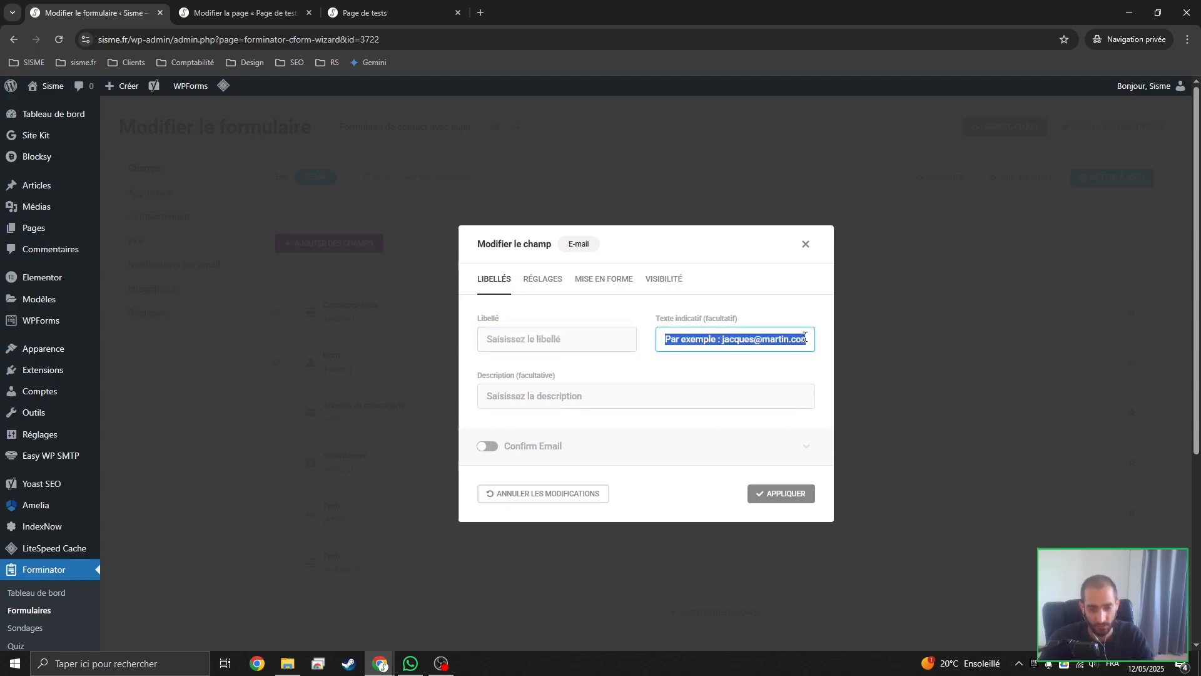
pyautogui.hotkey('ctrl', 'v')
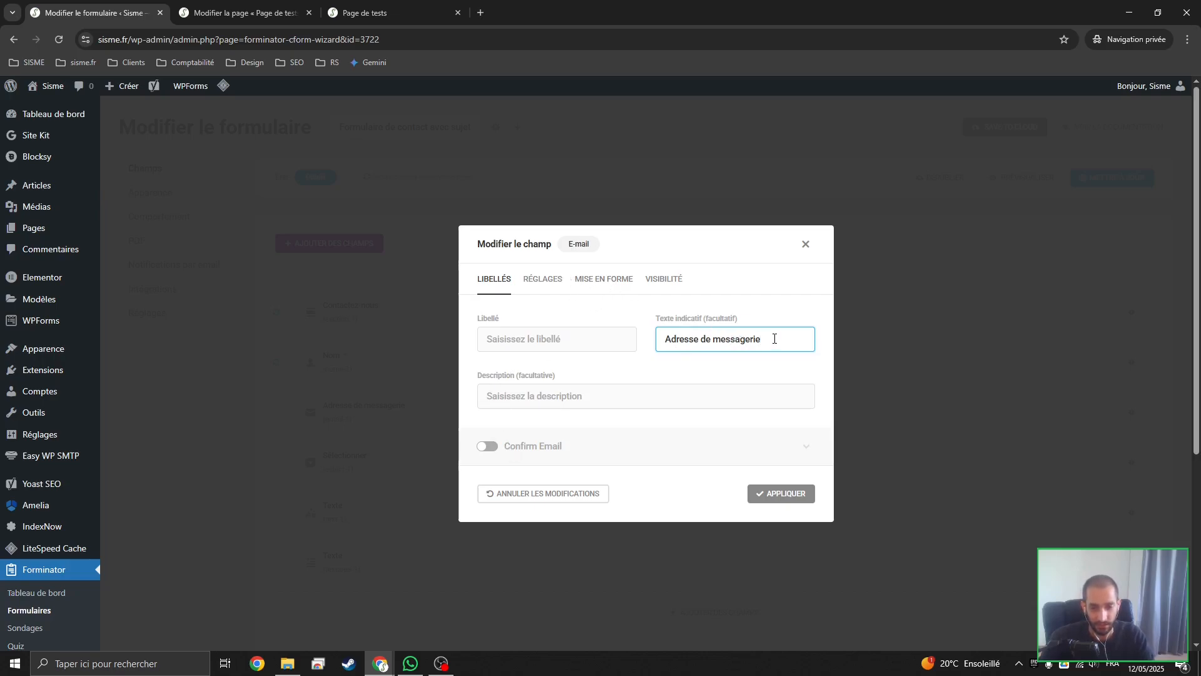
pyautogui.moveTo(775, 339); pyautogui.dragTo(592, 369)
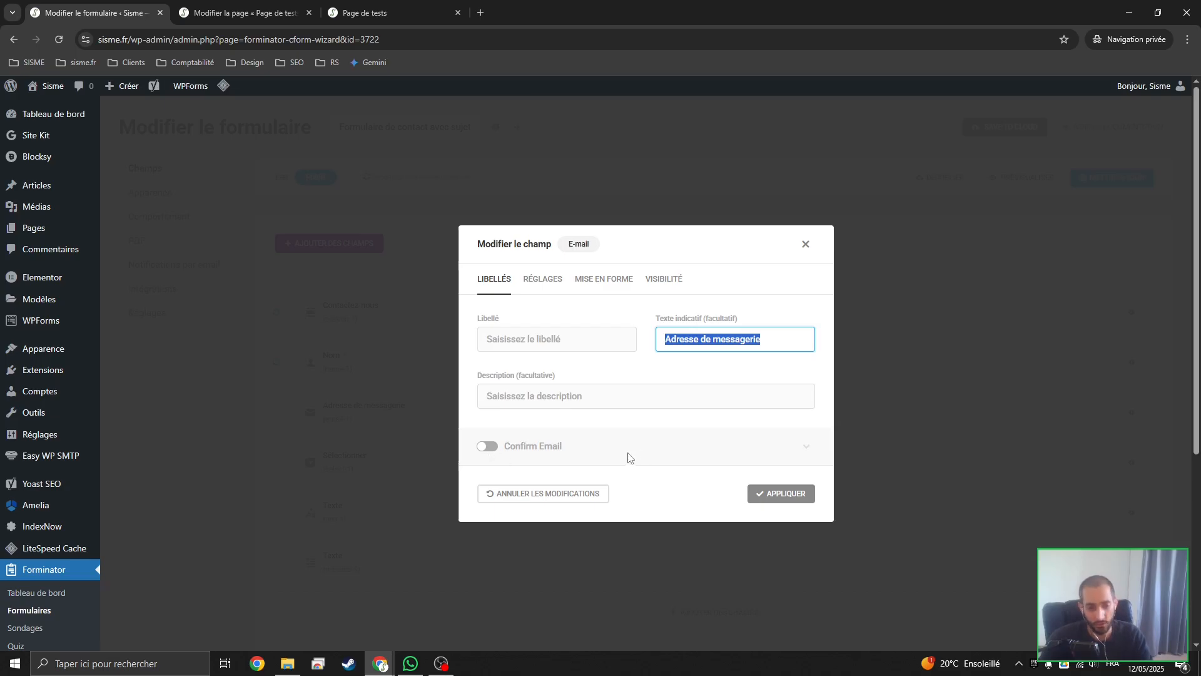
# Make the e-mail field mandatory, review its validation and provider filter options, and apply the changes
pyautogui.click(542, 279)
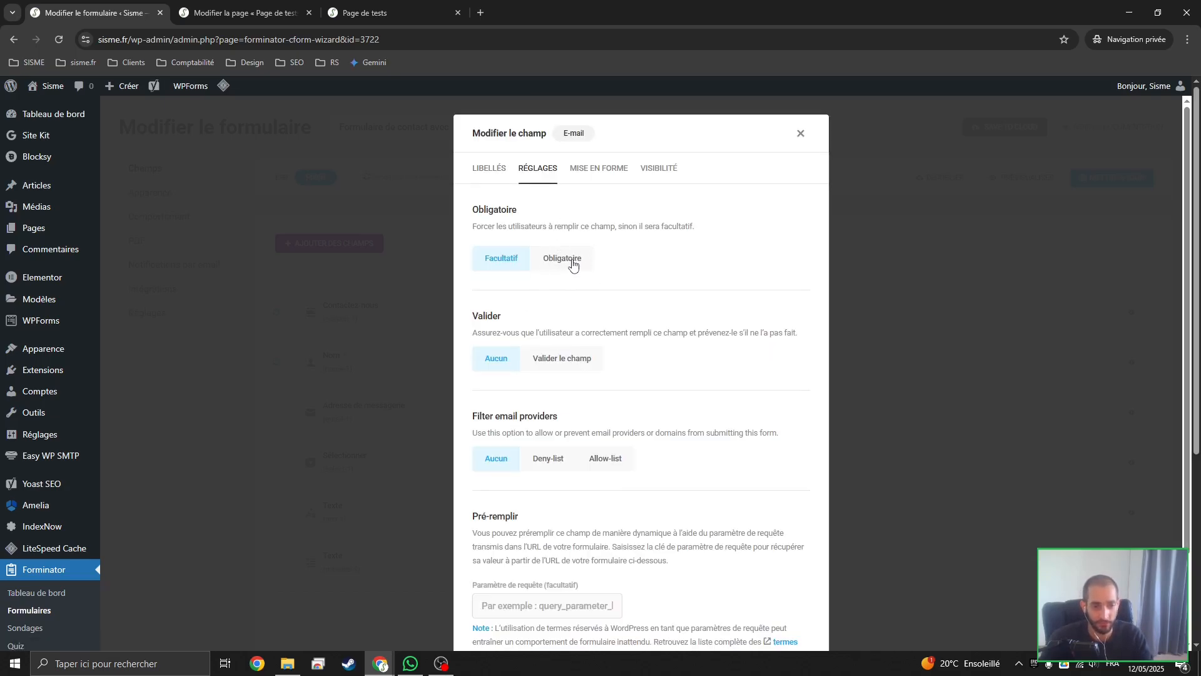
pyautogui.click(558, 263)
pyautogui.scroll(-2, 525, 319)
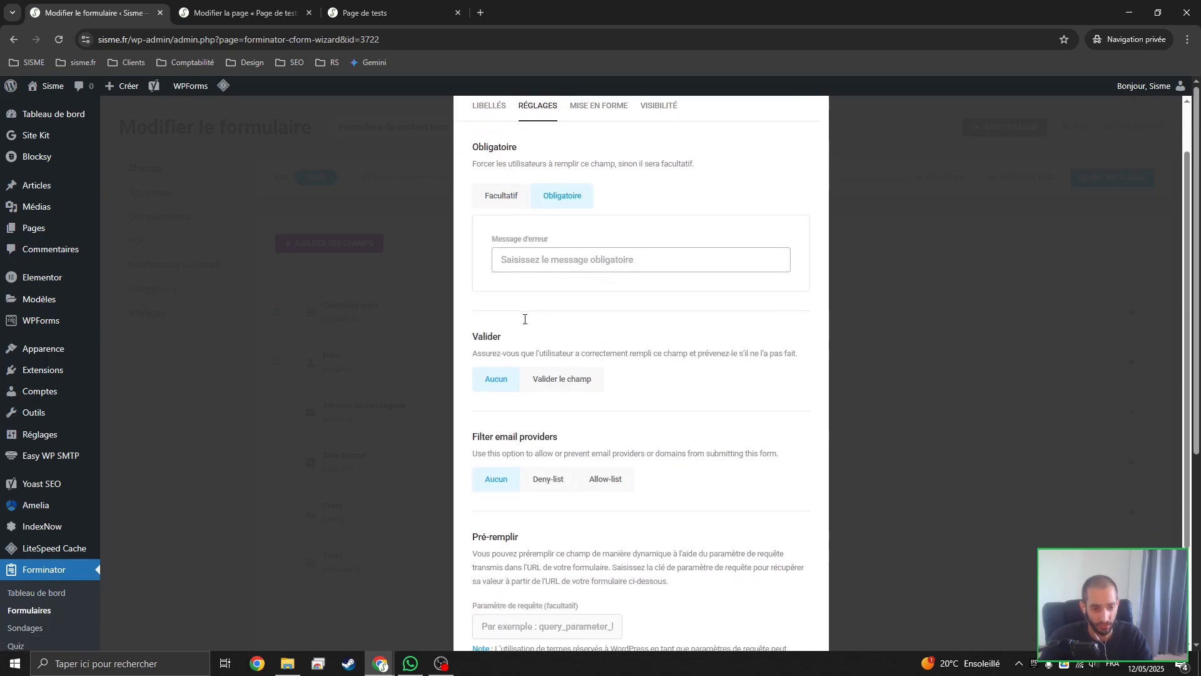
pyautogui.scroll(-1, 543, 331)
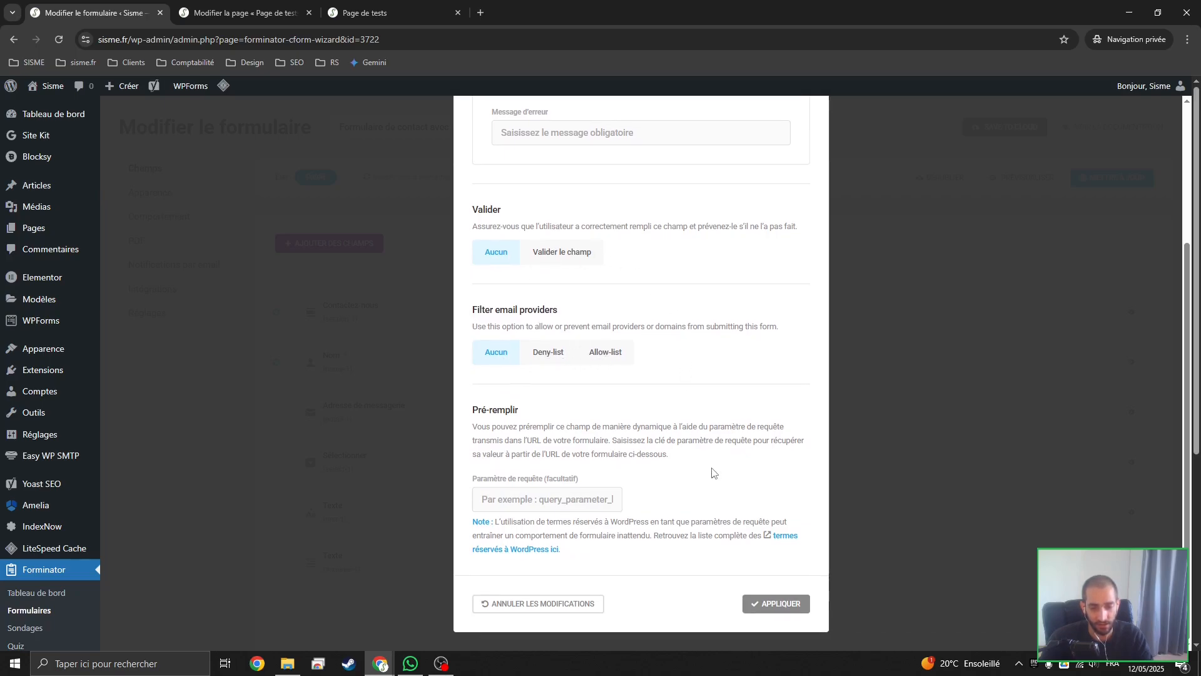
pyautogui.scroll(3, 657, 463)
pyautogui.scroll(-3, 737, 523)
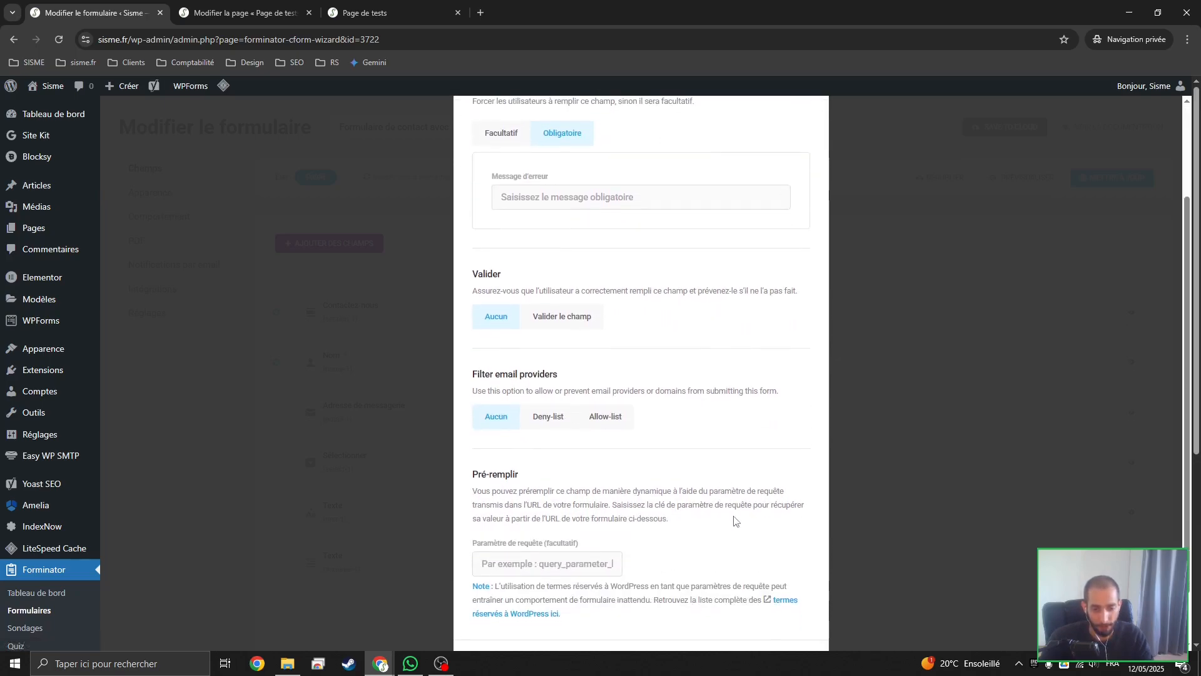
pyautogui.click(773, 605)
# Clear the Sélectionner field's label and use Sélectionner un sujet as its placeholder text
pyautogui.scroll(-1, 494, 472)
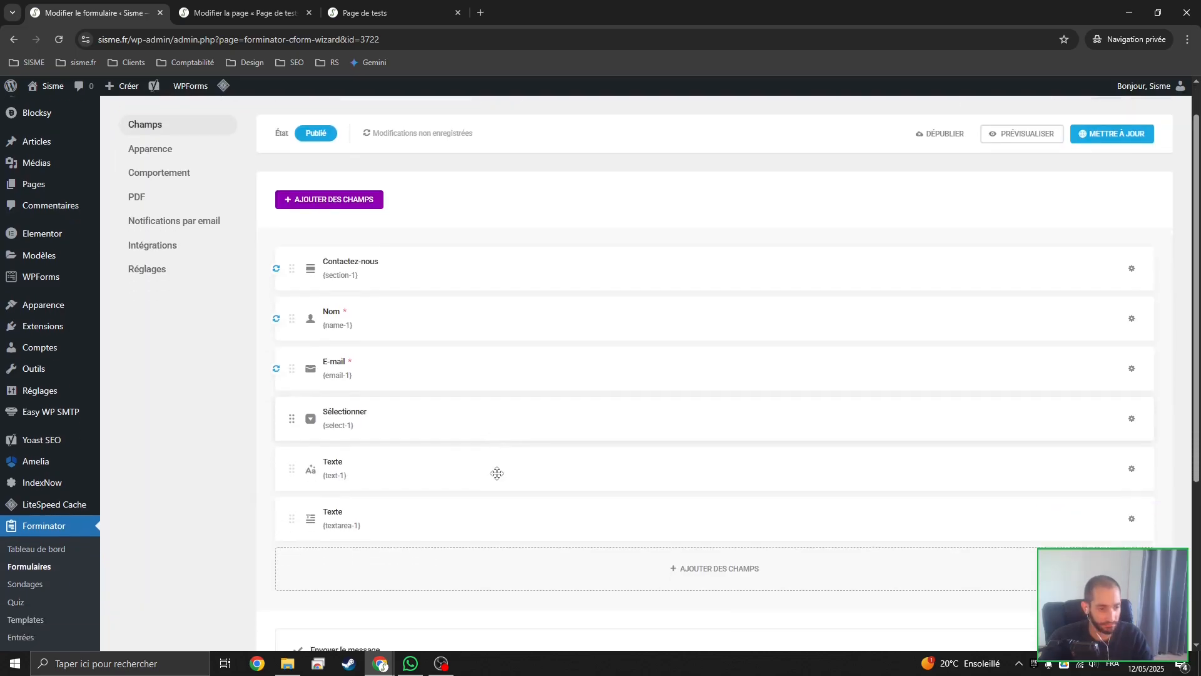
pyautogui.click(442, 405)
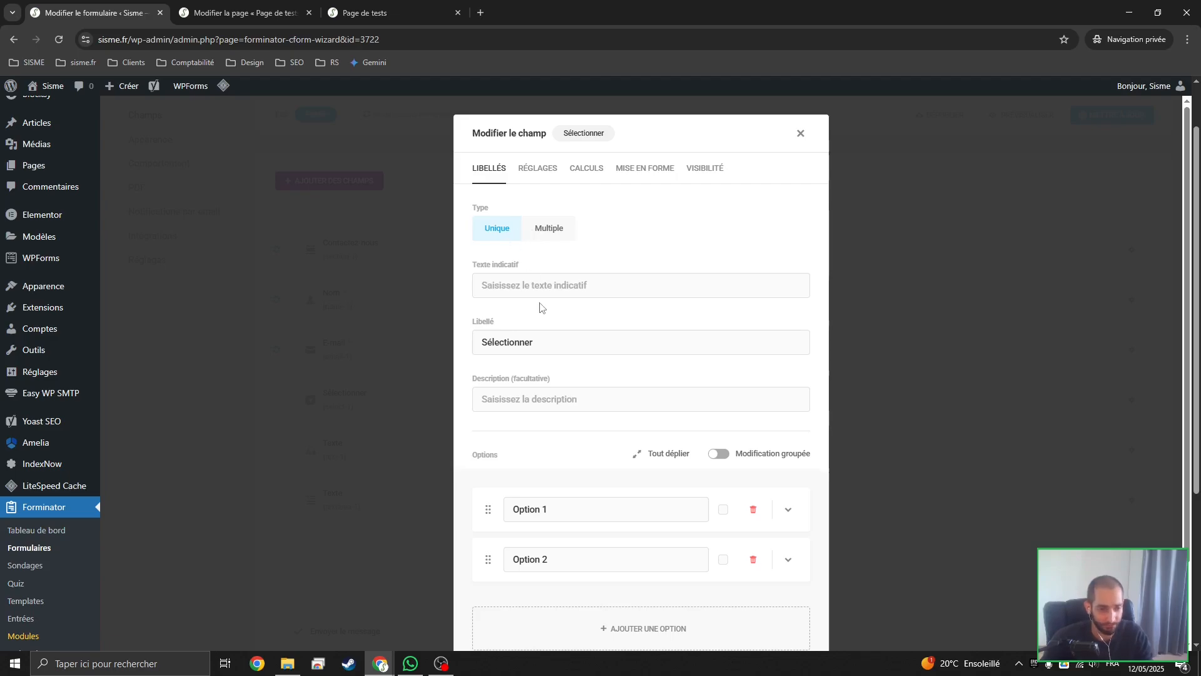
pyautogui.click(503, 292)
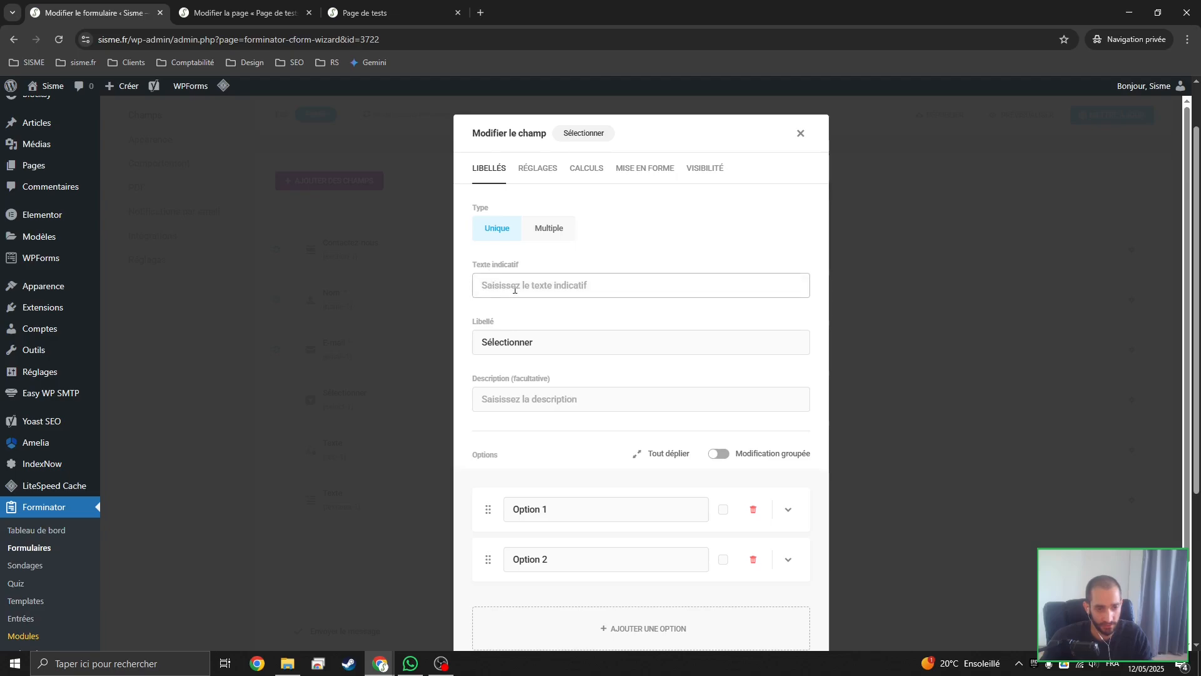
pyautogui.doubleClick(549, 345)
pyautogui.hotkey('ctrl', 'x')
pyautogui.click(638, 287)
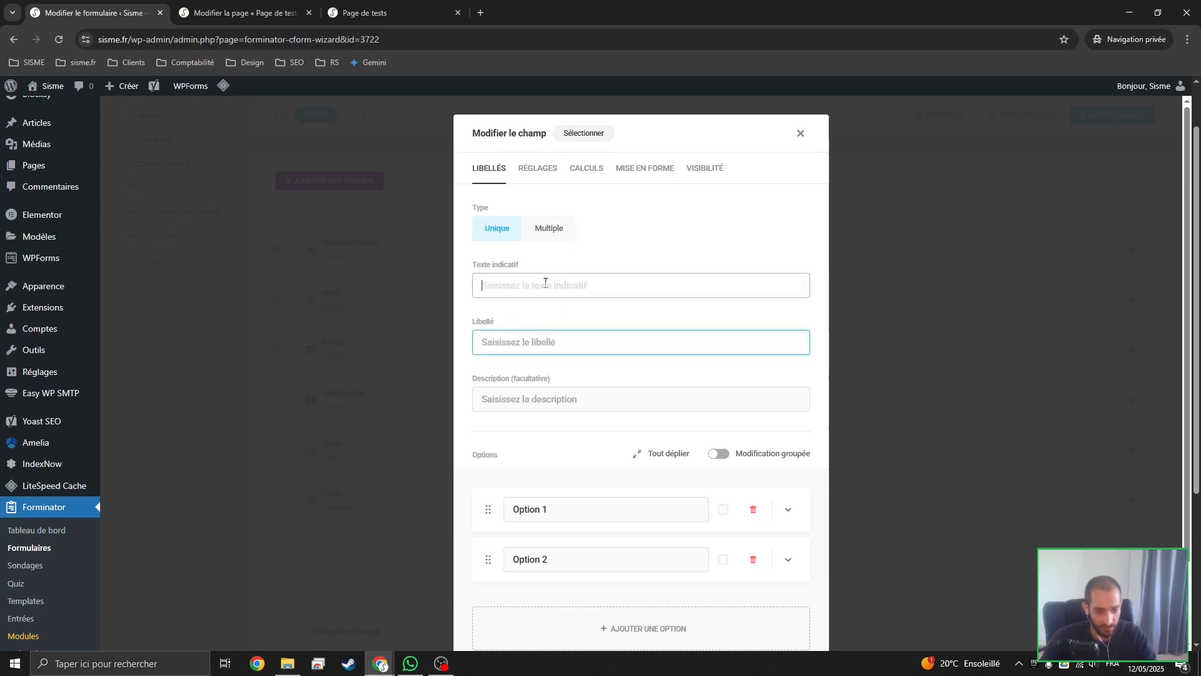
pyautogui.hotkey('ctrl', 'v')
pyautogui.write('un suj')
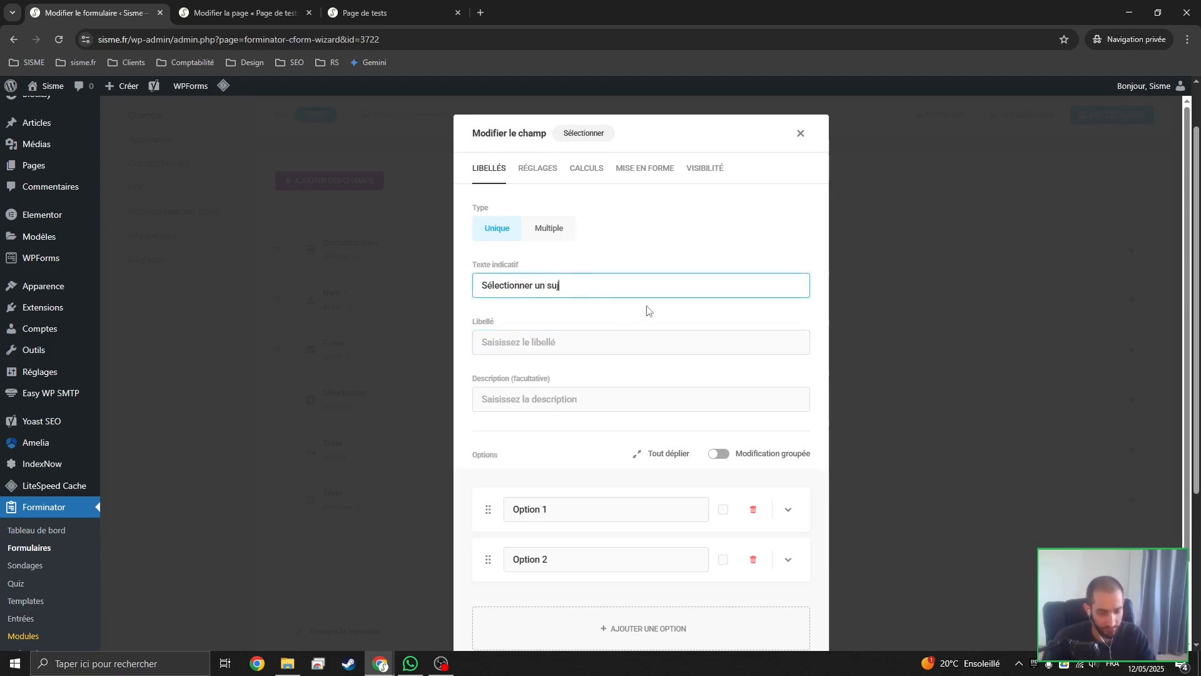
pyautogui.write('et')
pyautogui.click(596, 341)
# Rename the selector's two existing options to Sujet 1 and Sujet 2
pyautogui.scroll(-2, 593, 344)
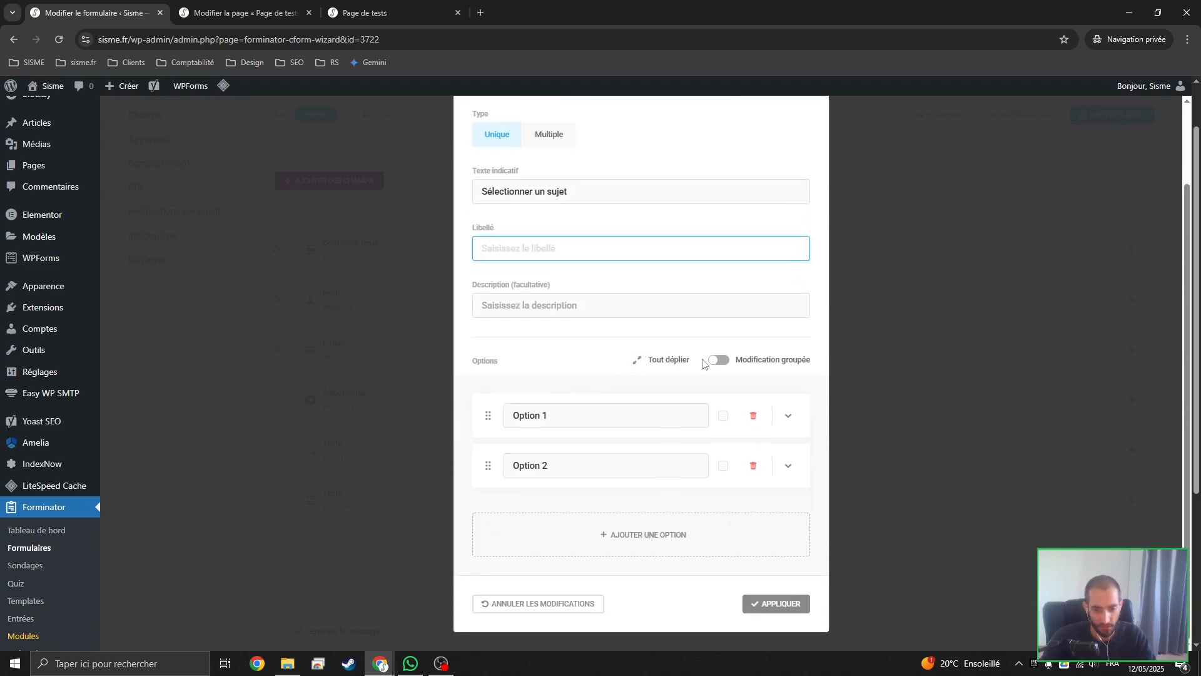
pyautogui.tripleClick(594, 416)
pyautogui.write('Su')
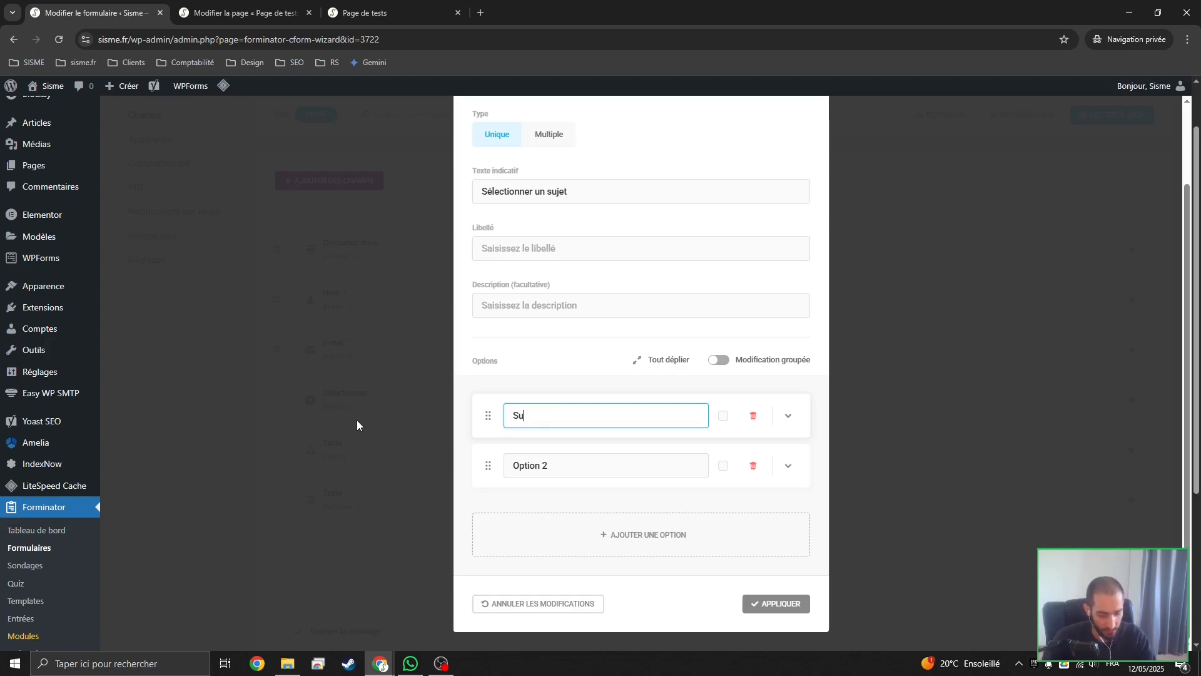
pyautogui.write('jet 1')
pyautogui.press('Tab')
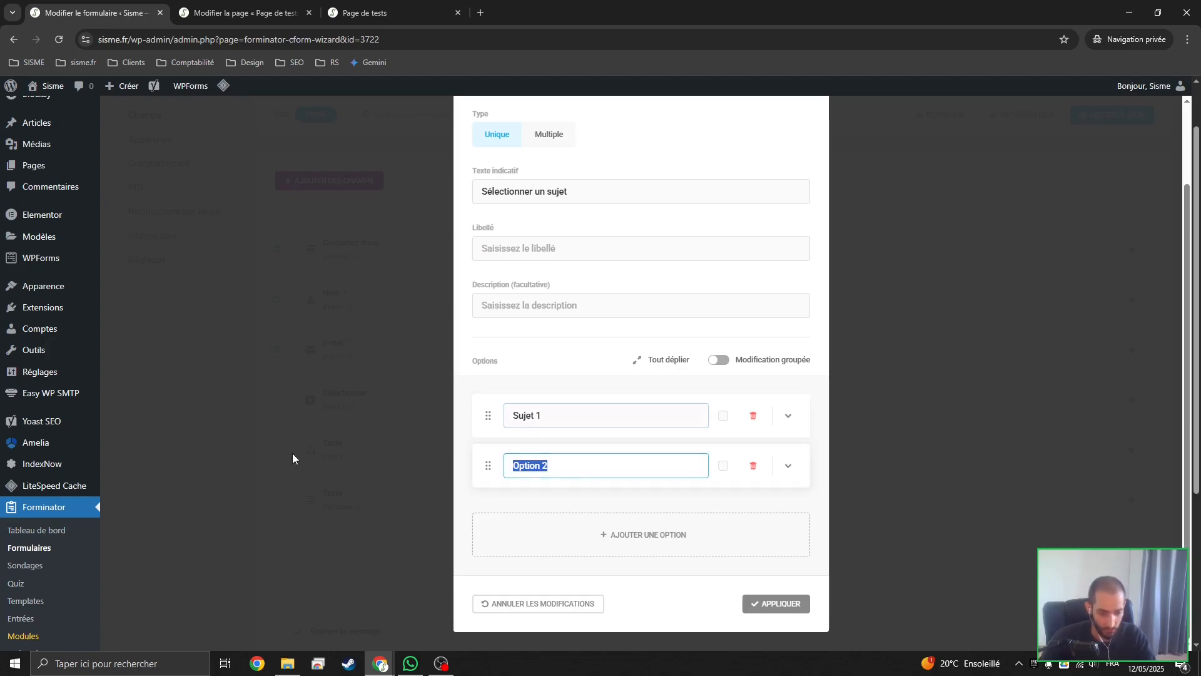
pyautogui.write('Sujet')
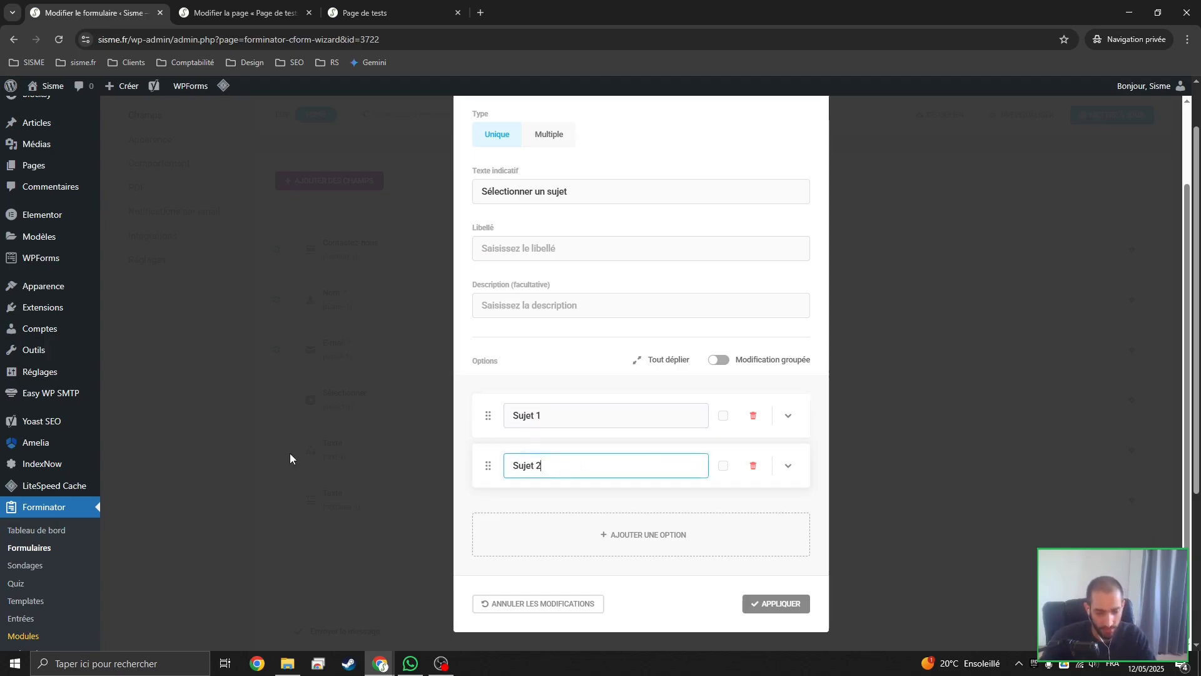
# Add two more options to the selector: Sujet 3 and Aucun sujet ne correspond à ma demande
pyautogui.click(621, 534)
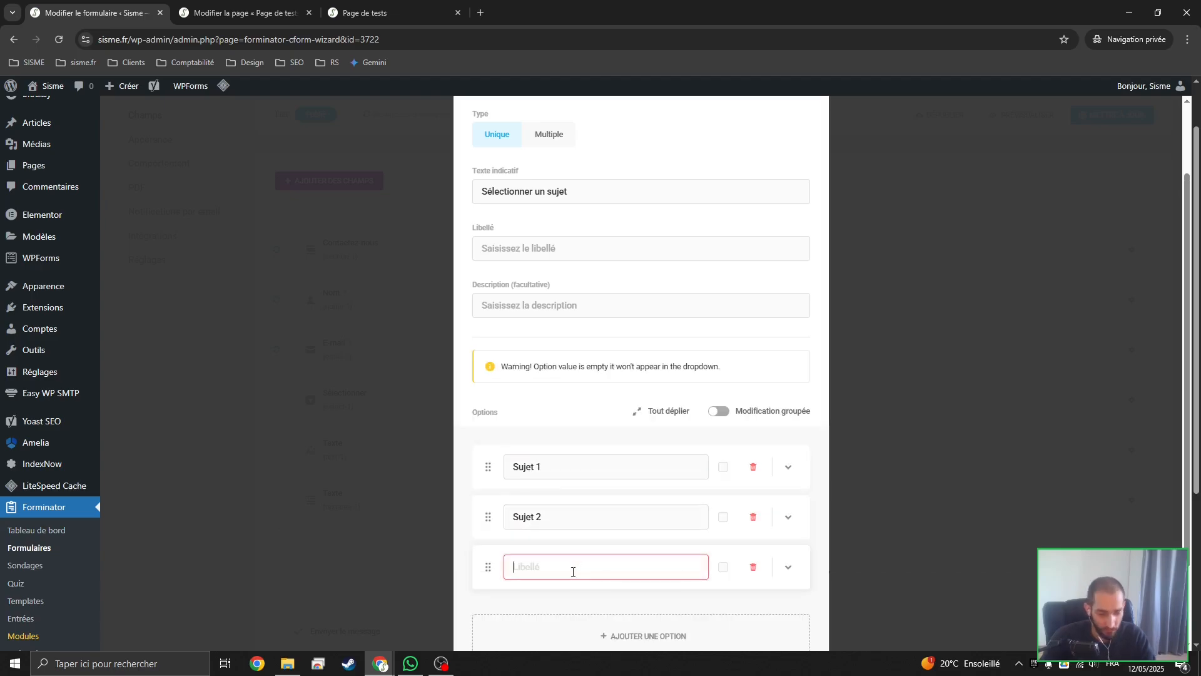
pyautogui.write('Sujet 3')
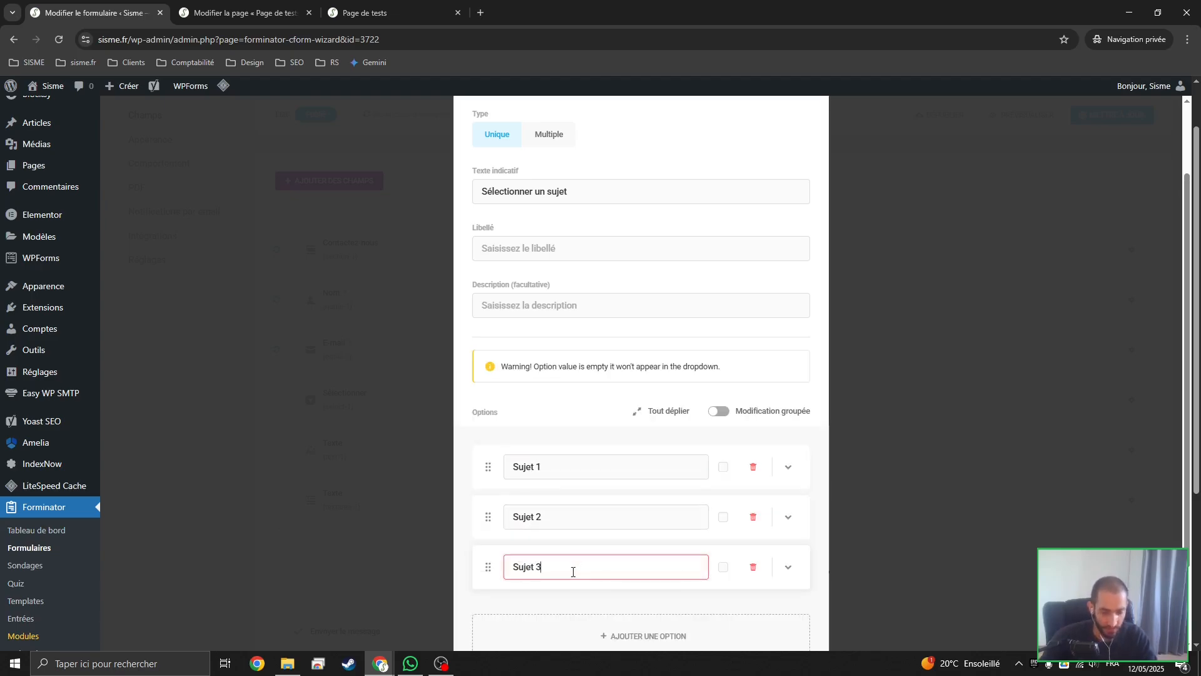
pyautogui.scroll(-2, 573, 571)
pyautogui.click(645, 533)
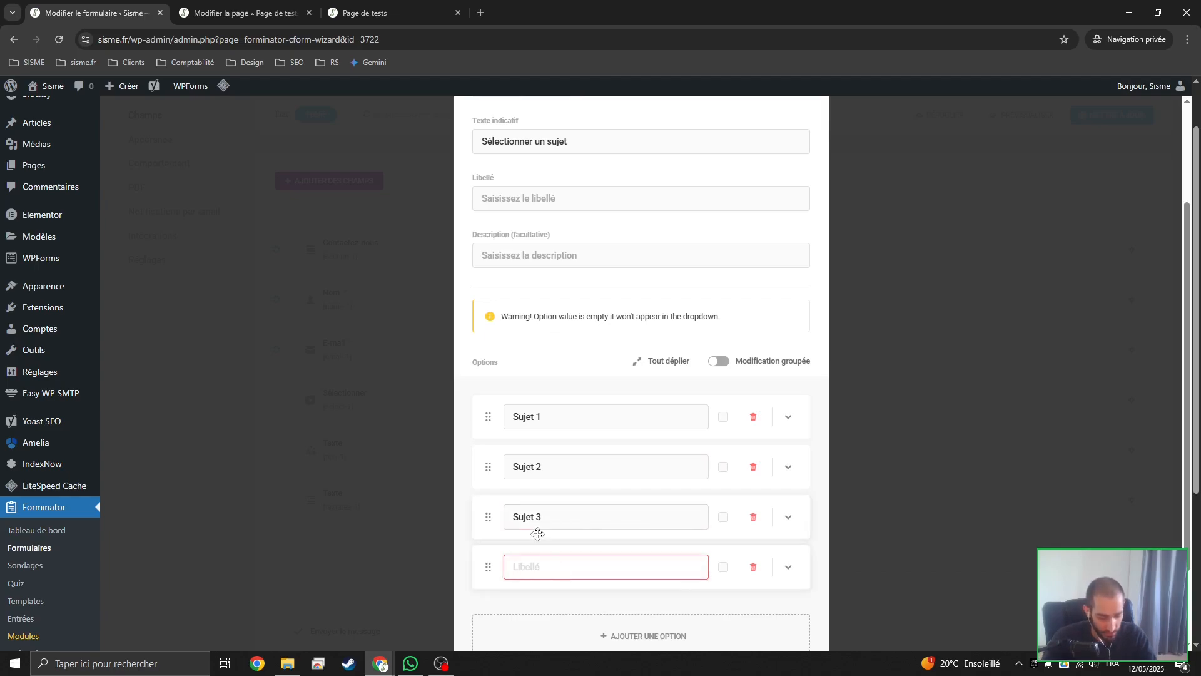
pyautogui.write('Auc')
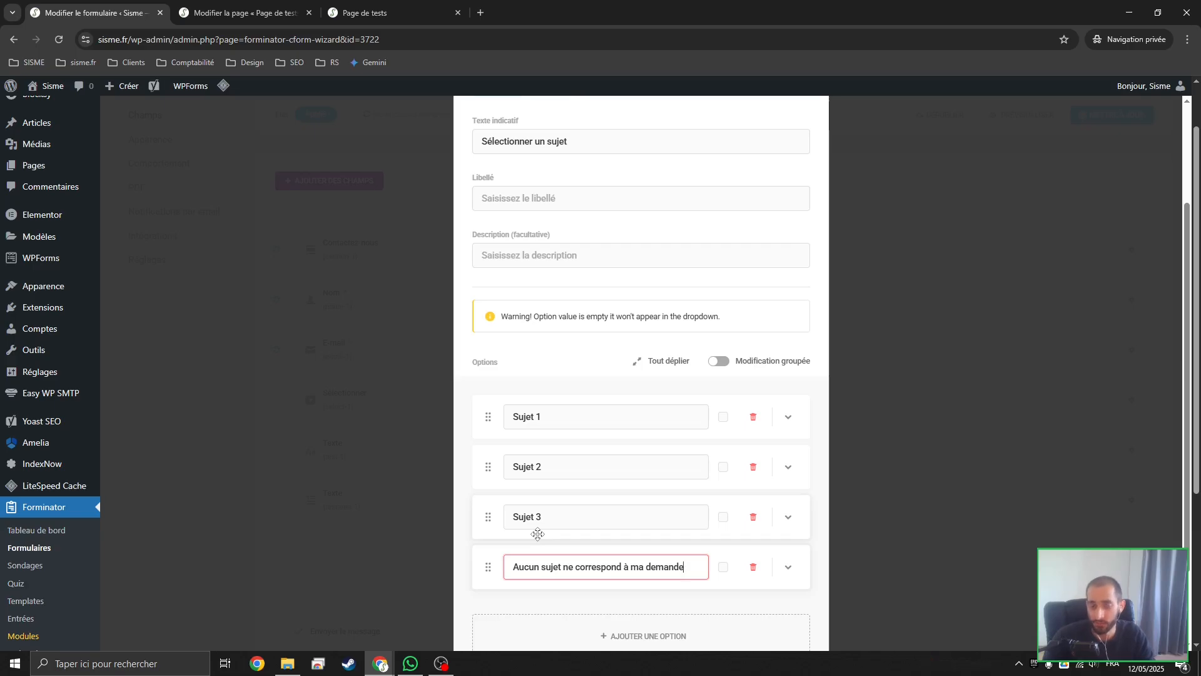
# Make the selector field mandatory, review its other settings and options, and apply the changes
pyautogui.scroll(3, 625, 406)
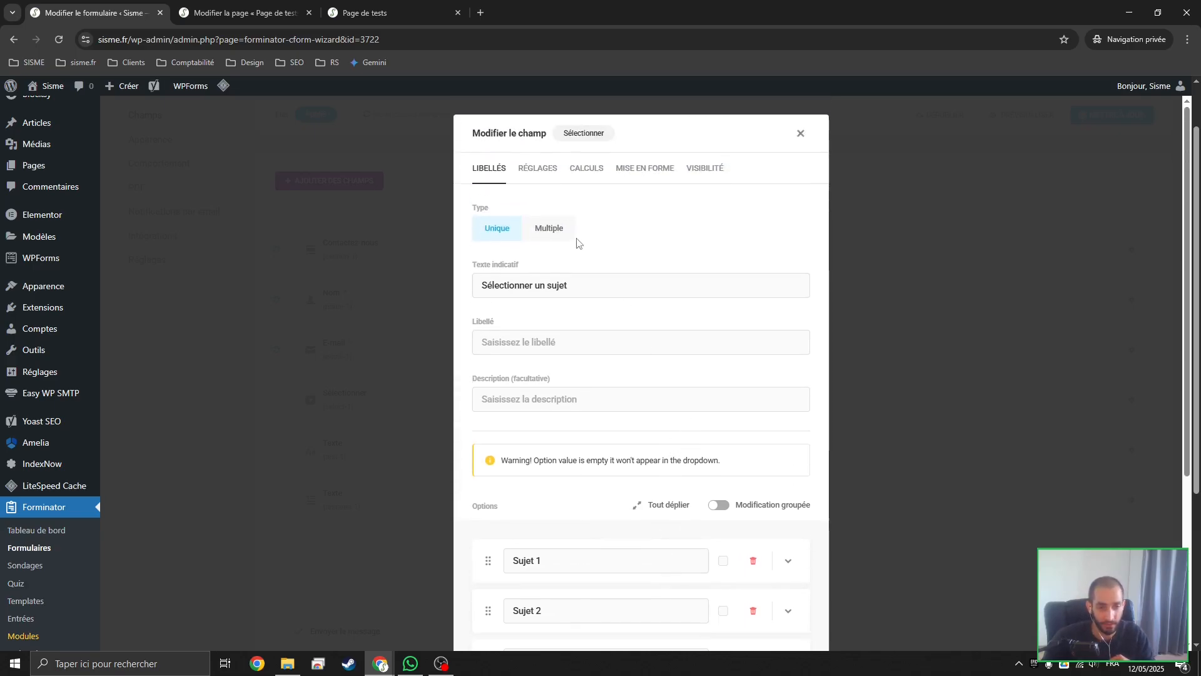
pyautogui.click(545, 177)
pyautogui.click(567, 257)
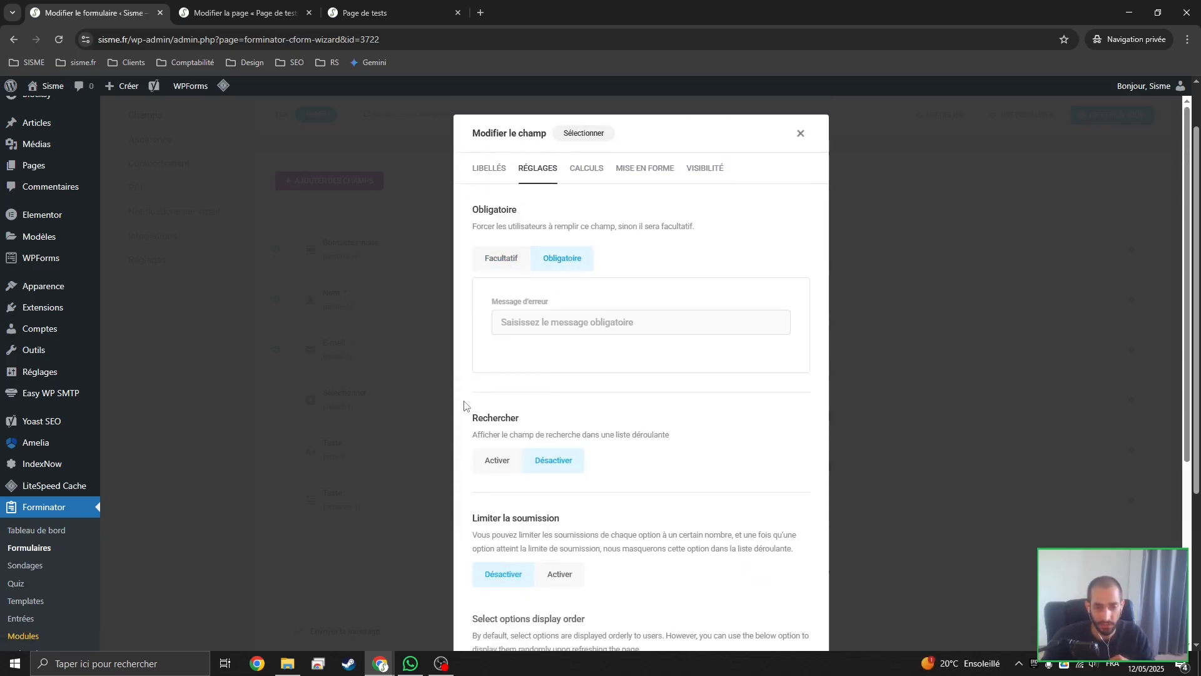
pyautogui.scroll(-2, 480, 413)
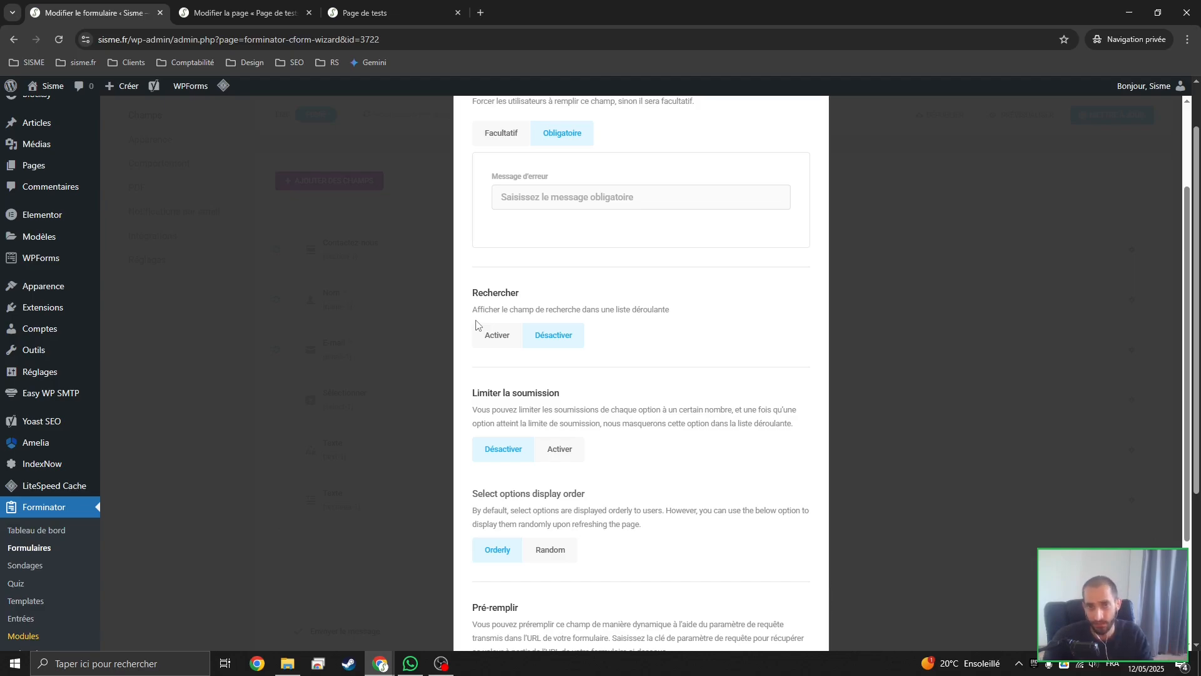
pyautogui.scroll(-5, 550, 363)
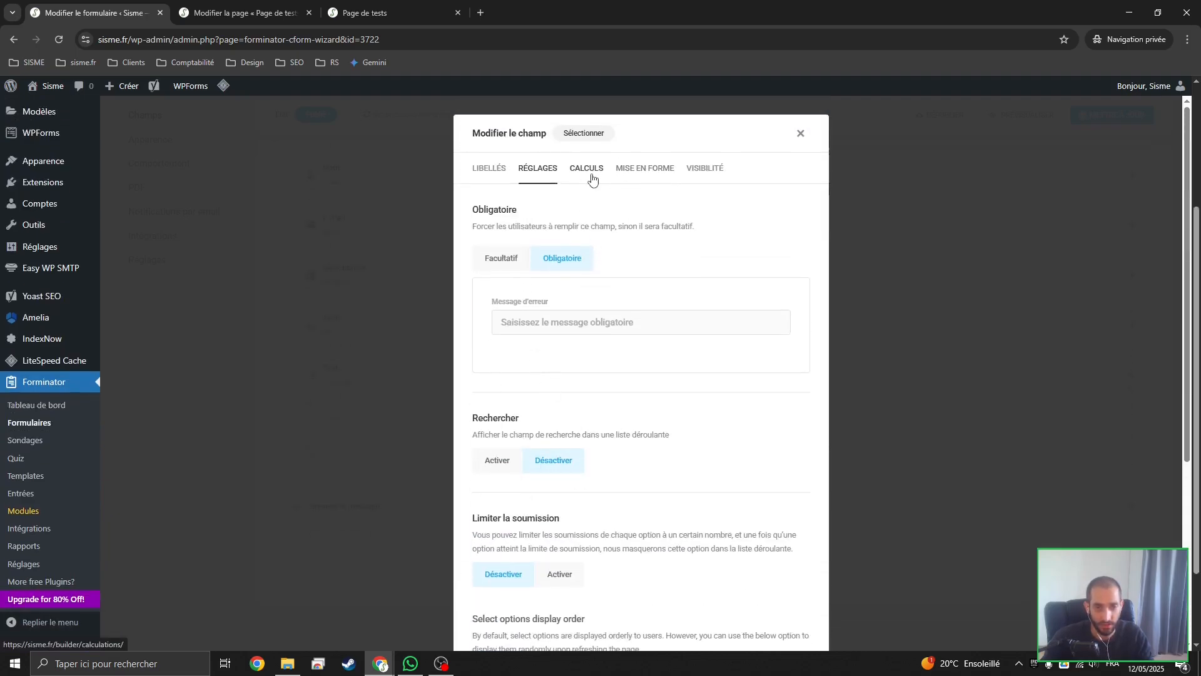
pyautogui.click(498, 179)
pyautogui.scroll(-3, 656, 287)
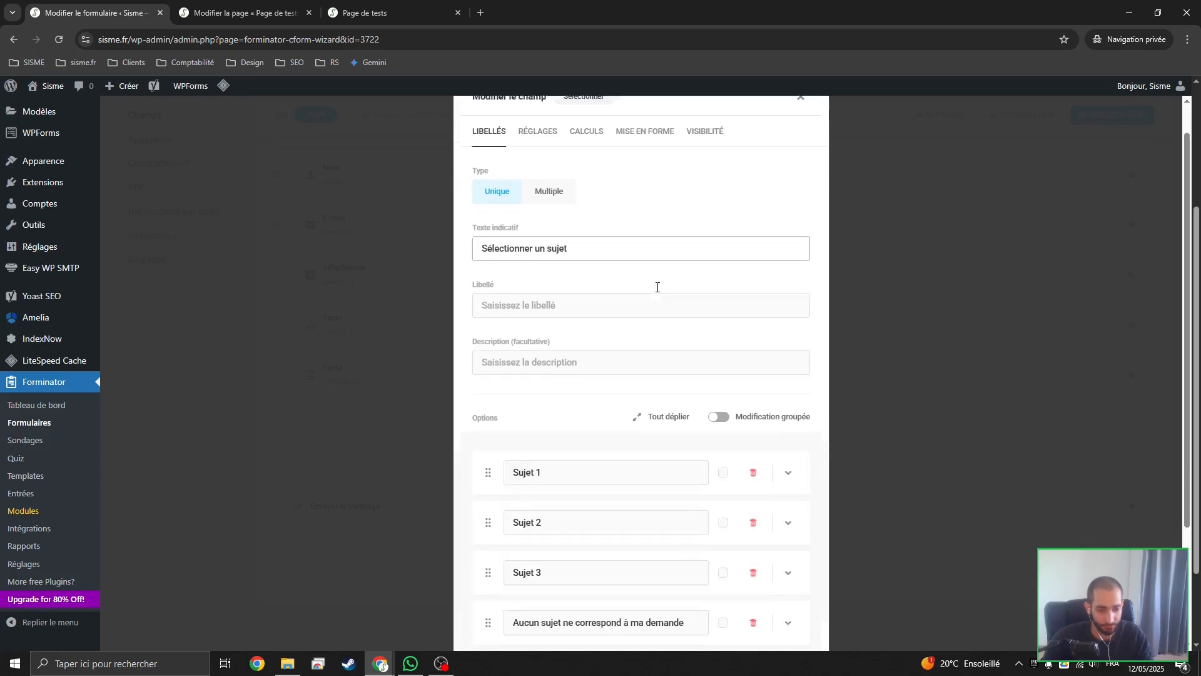
pyautogui.click(771, 603)
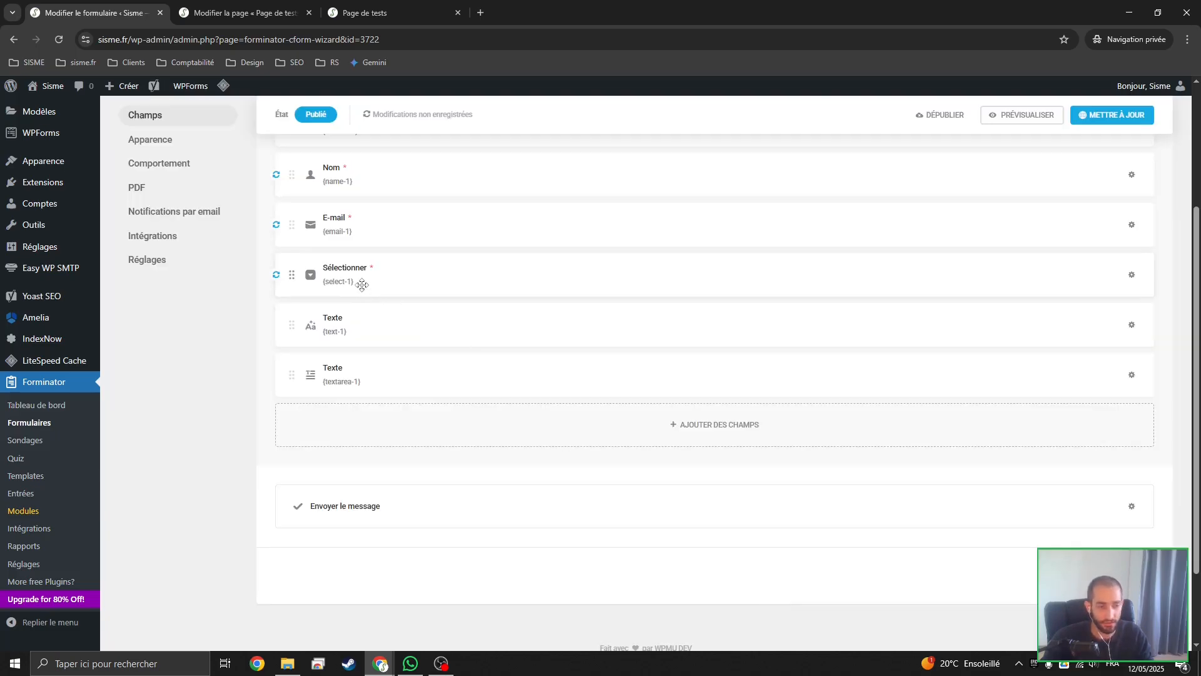
# Replace the text-1 field's label with the placeholder text Sujet personnalisé and make the field mandatory
pyautogui.click(355, 318)
pyautogui.hotkey('ctrl', 'a')
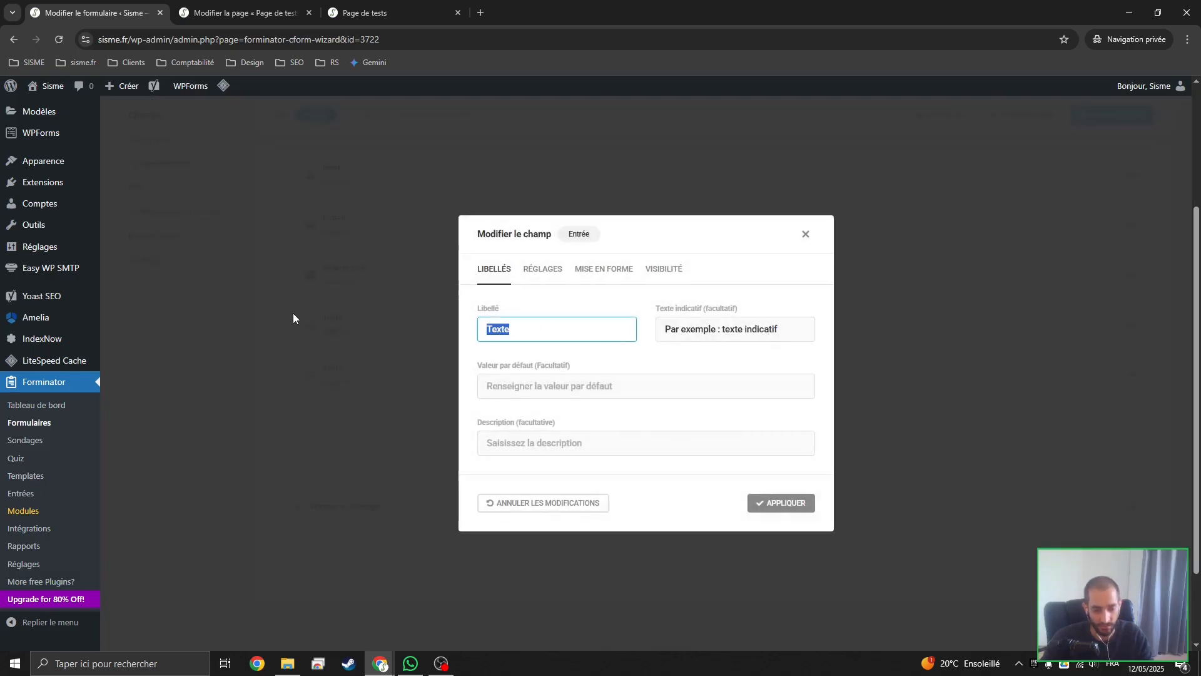
pyautogui.press('BackSpace')
pyautogui.press('Tab')
pyautogui.write('Su')
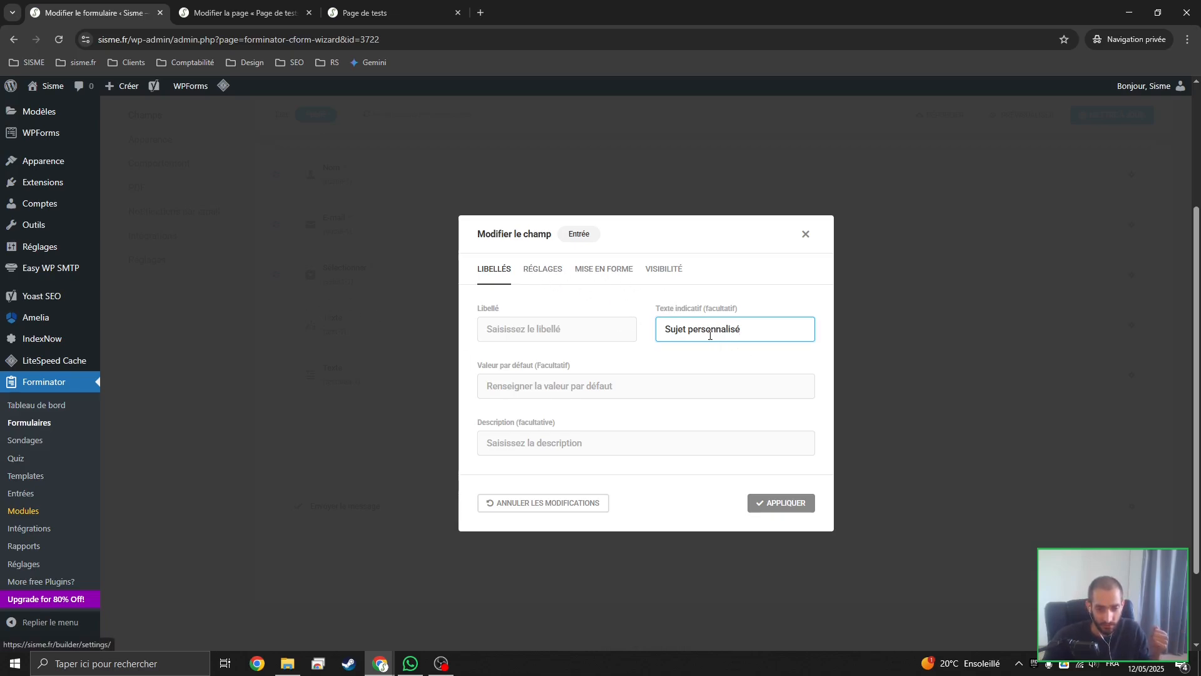
pyautogui.click(539, 276)
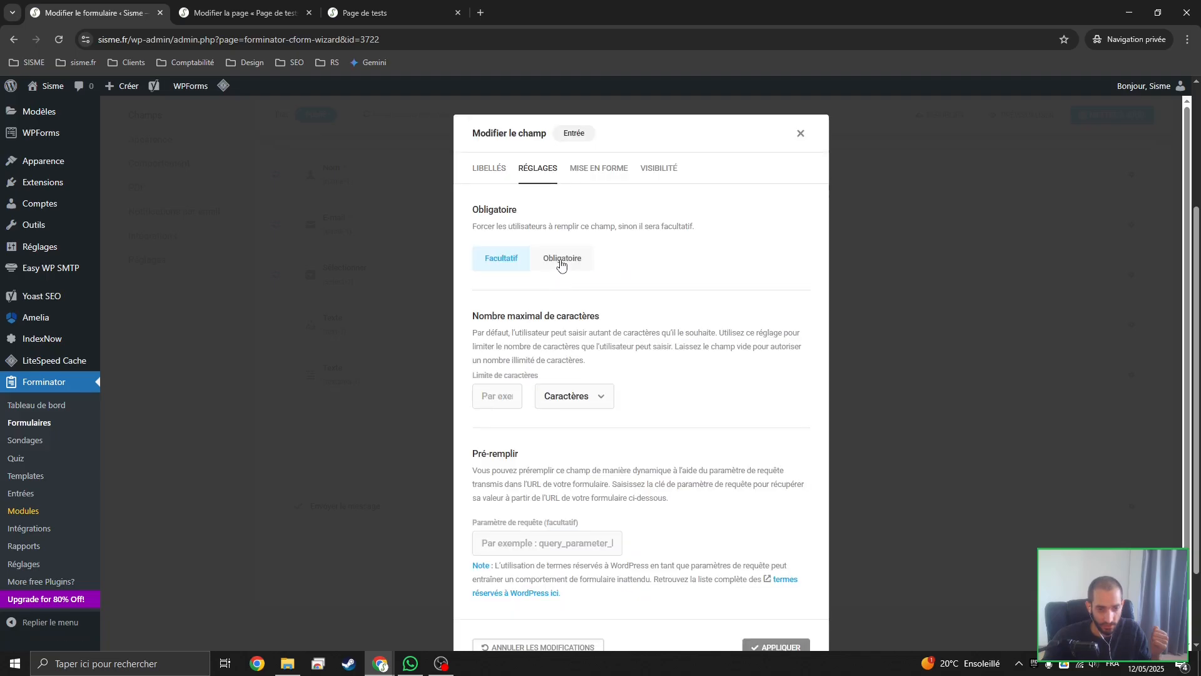
pyautogui.click(561, 263)
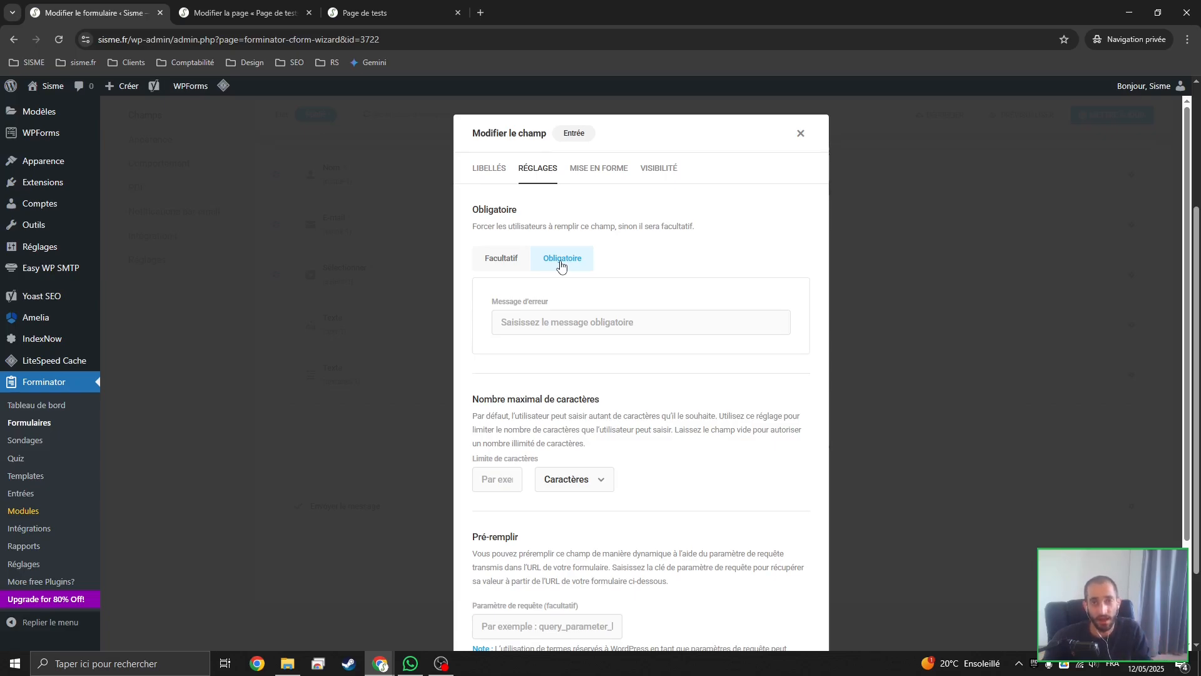
# Show the text-1 field when any rule matches, and add a first visibility rule on select-1 with the condition Est
pyautogui.click(648, 176)
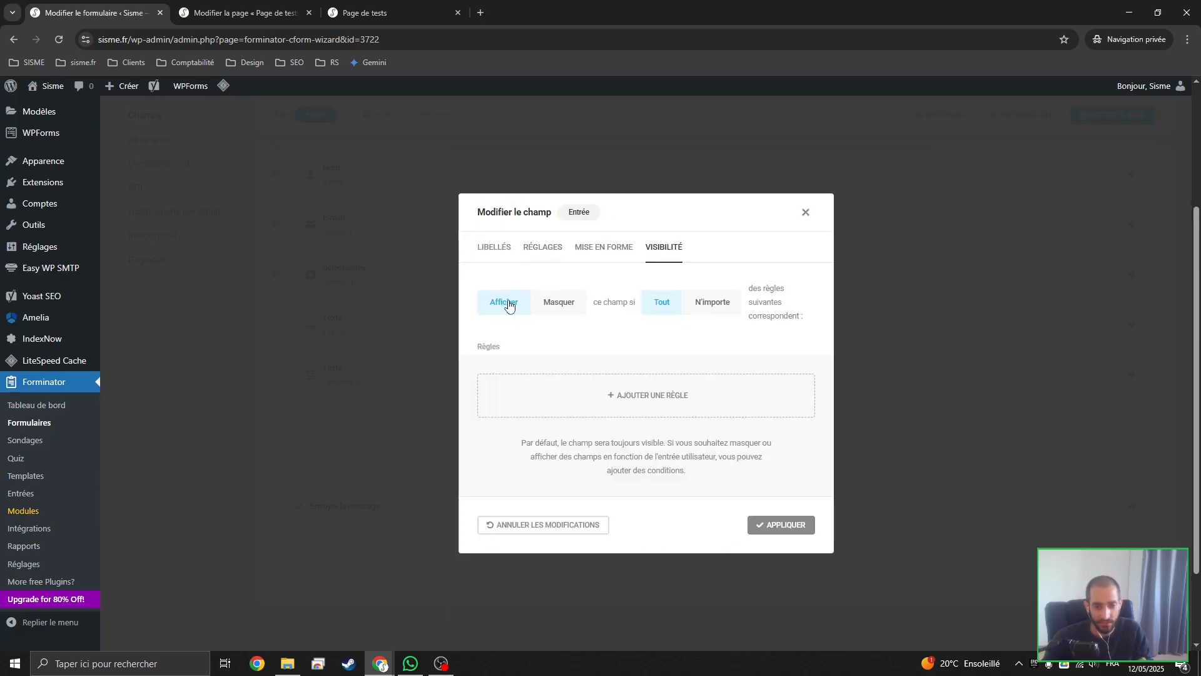
pyautogui.click(648, 395)
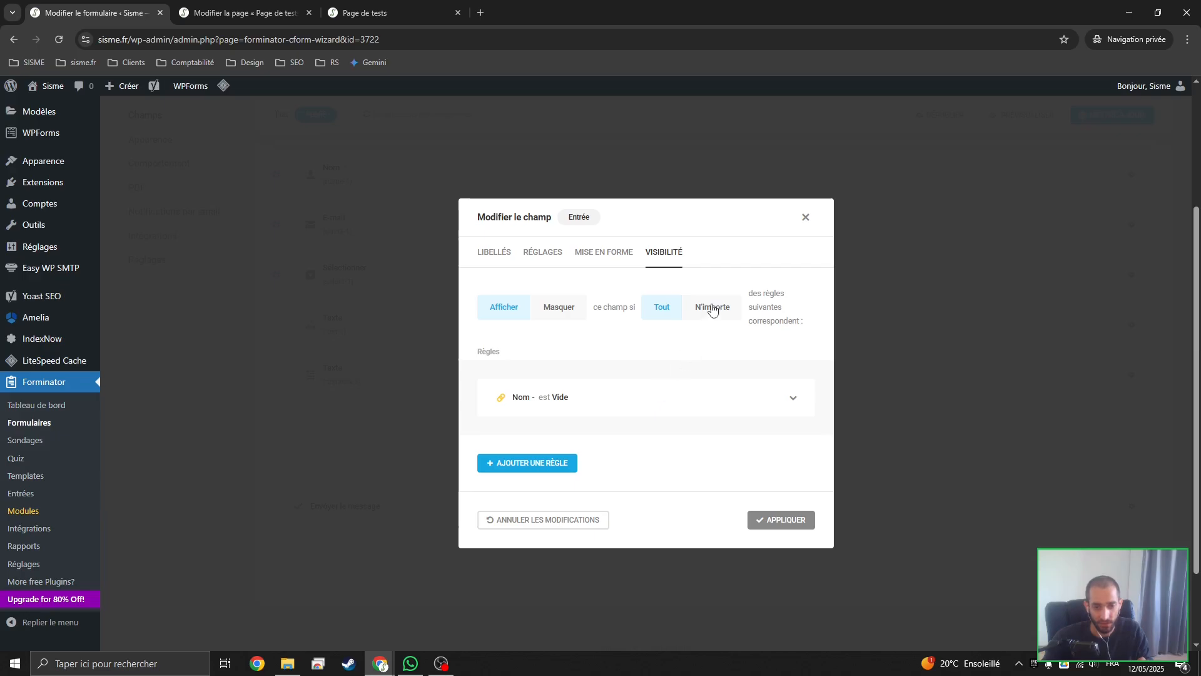
pyautogui.scroll(-1, 579, 350)
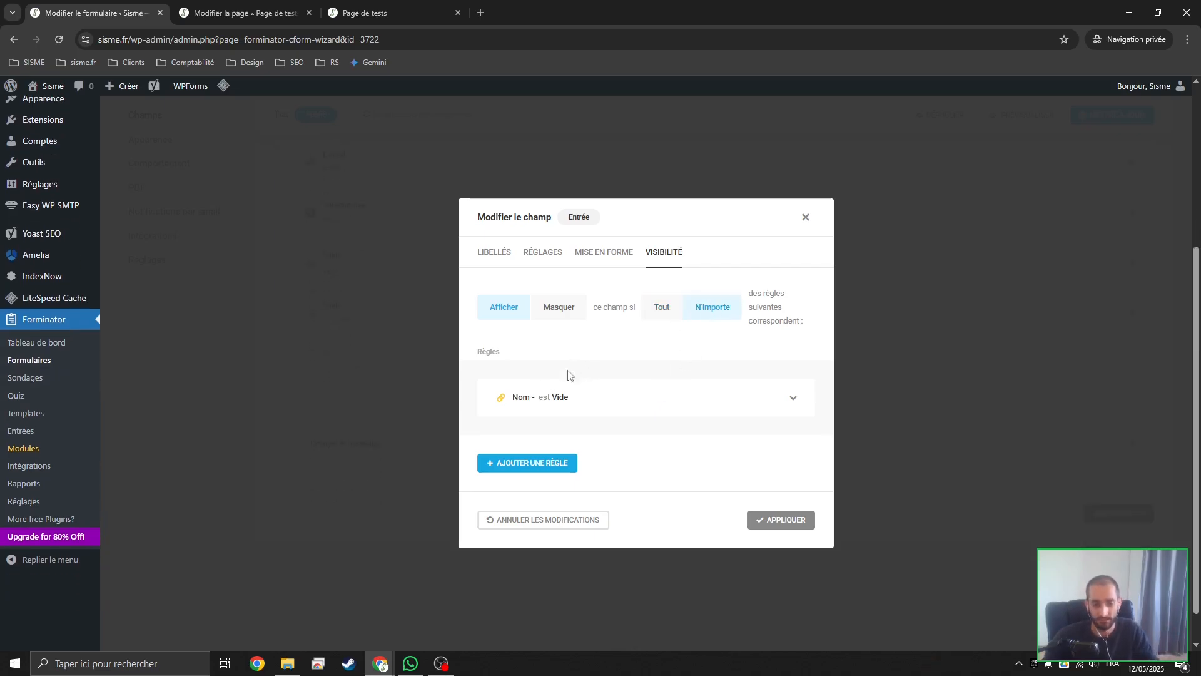
pyautogui.click(559, 397)
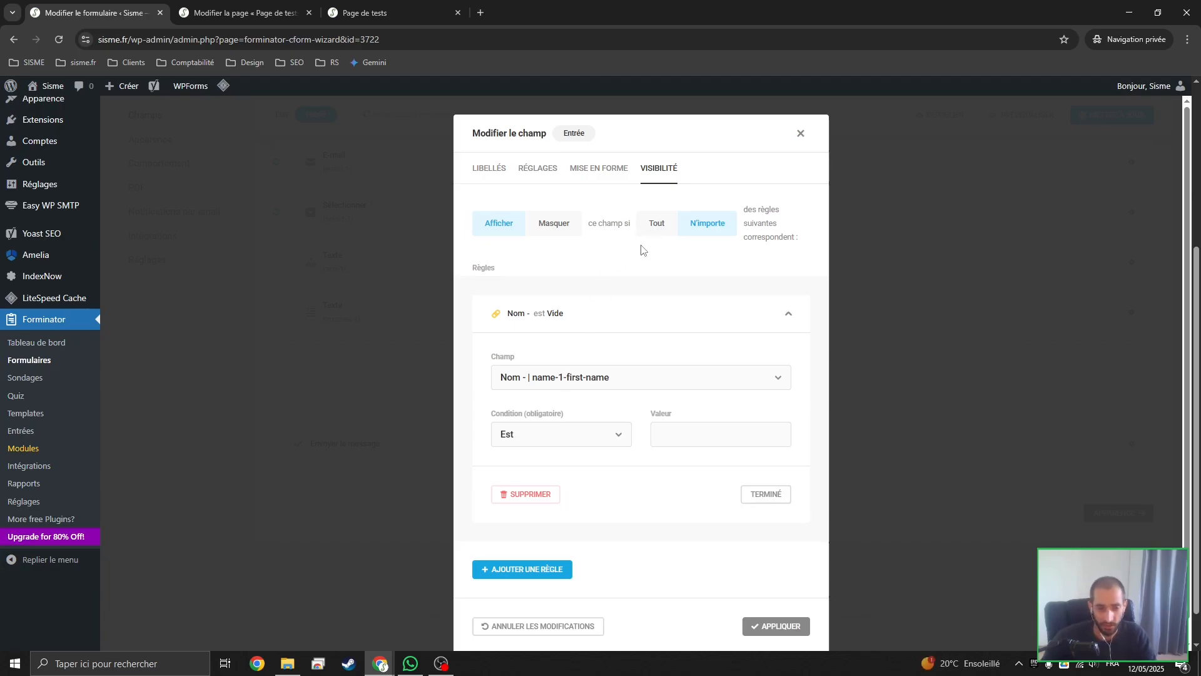
pyautogui.click(642, 377)
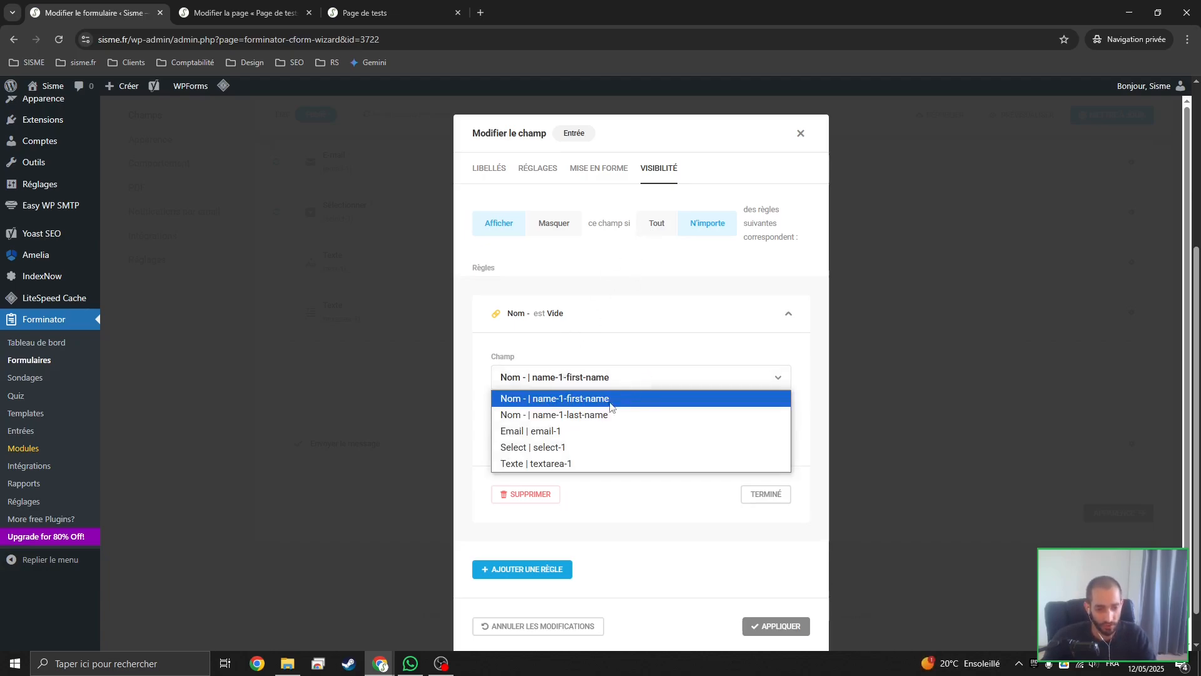
pyautogui.click(512, 454)
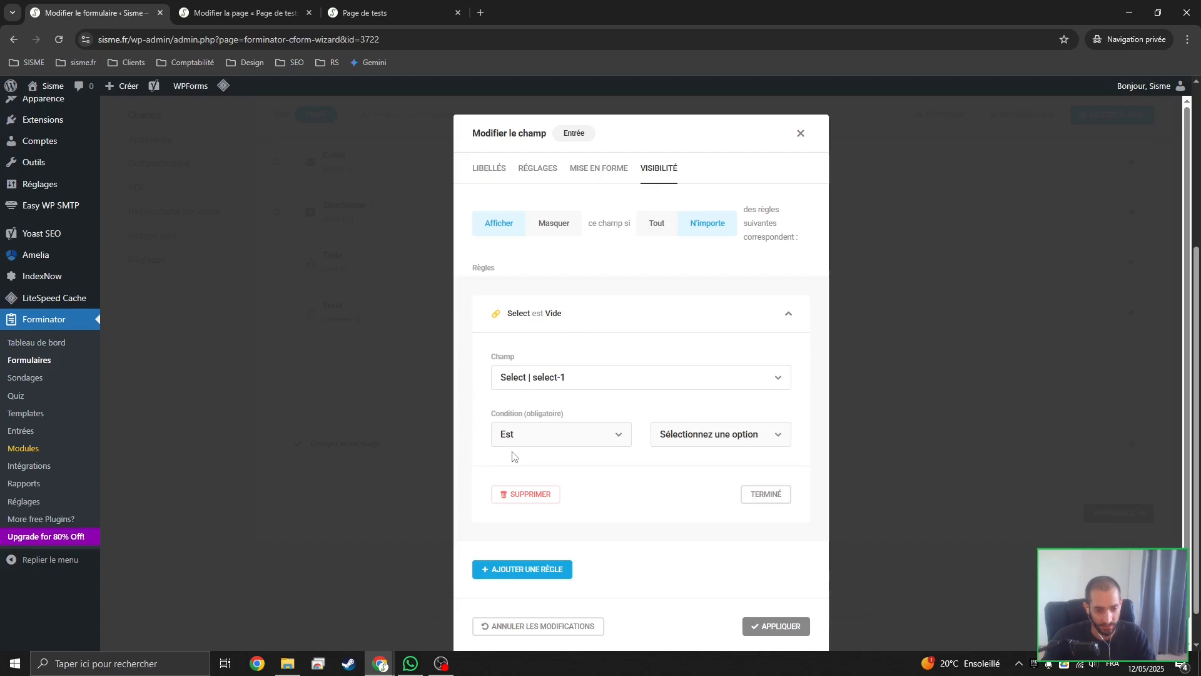
pyautogui.click(544, 437)
pyautogui.click(546, 472)
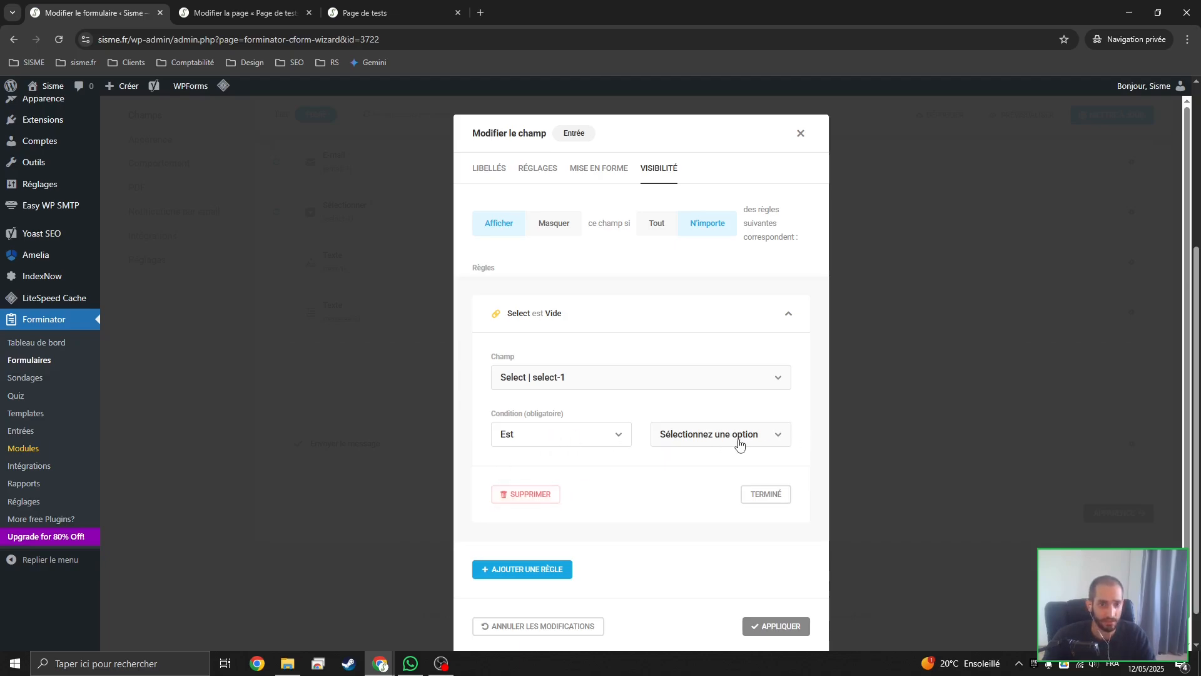
# Add a second visibility rule requiring that select-1 Est Aucun sujet ne correspond à ma demande, and review both rules
pyautogui.click(559, 570)
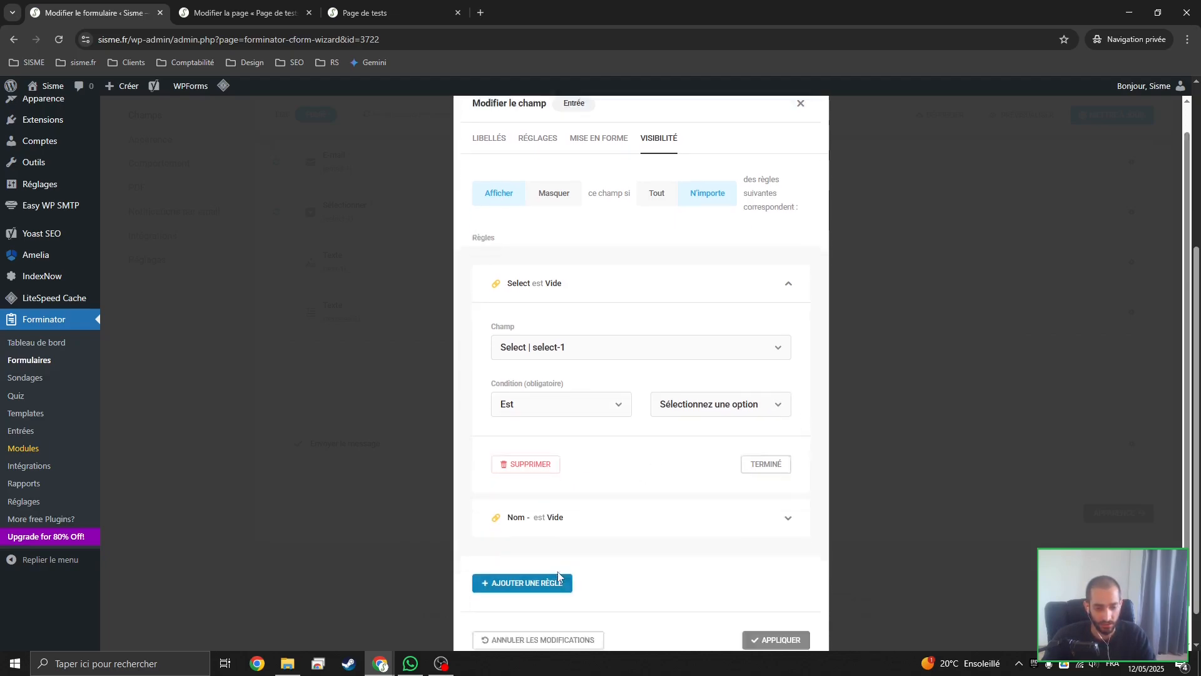
pyautogui.click(591, 517)
pyautogui.scroll(-2, 593, 485)
pyautogui.click(594, 424)
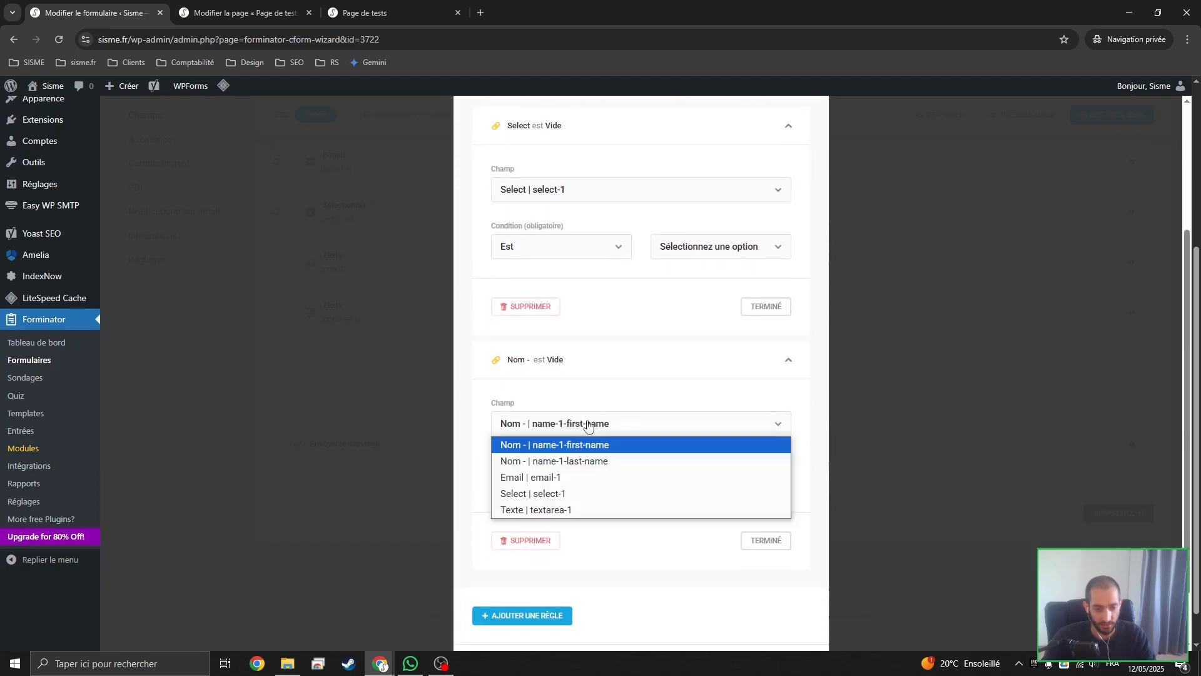
pyautogui.click(584, 496)
pyautogui.click(558, 486)
pyautogui.click(513, 514)
pyautogui.click(674, 490)
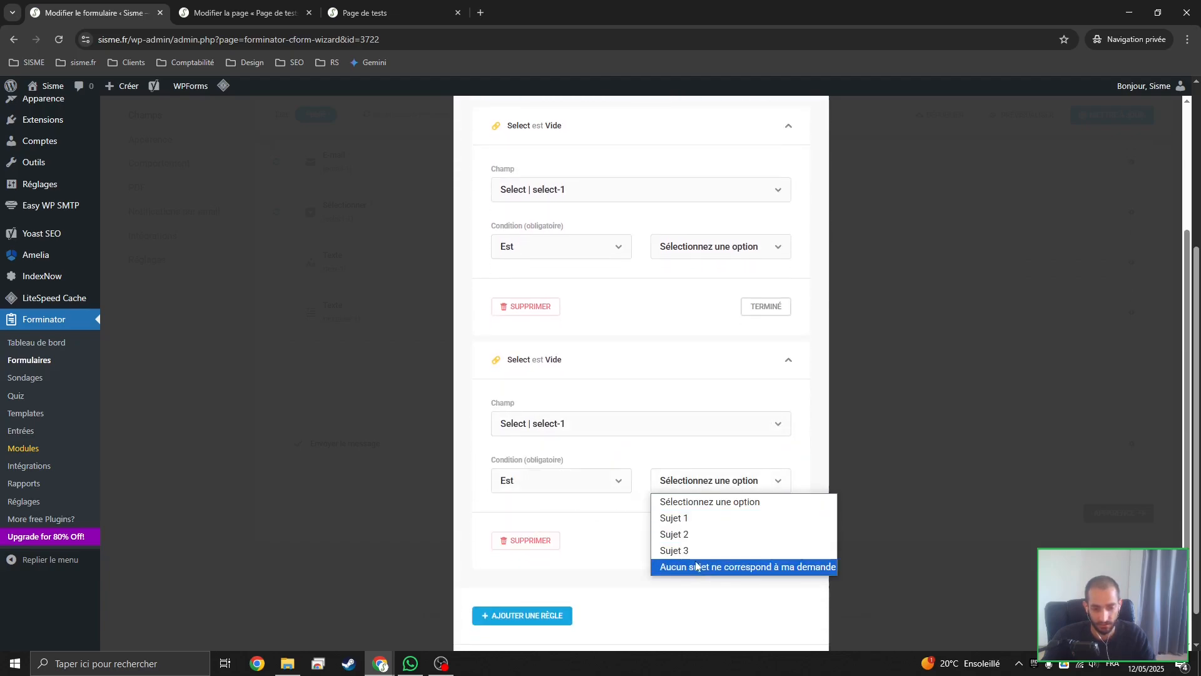
pyautogui.click(697, 566)
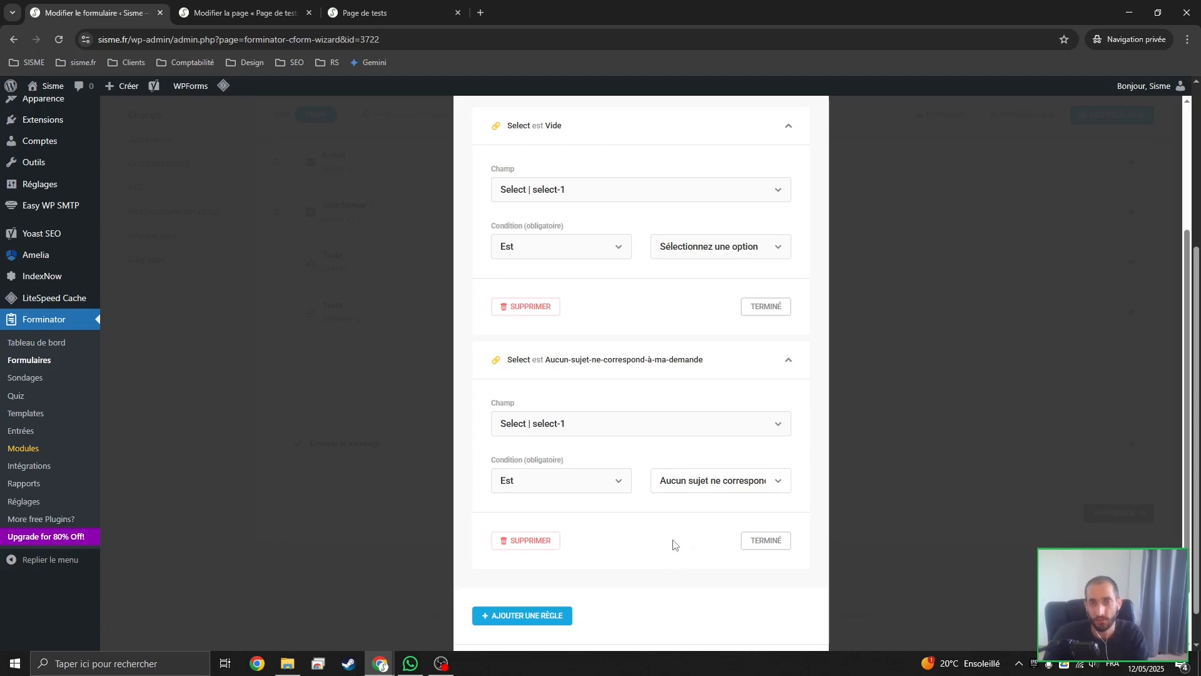
pyautogui.scroll(1, 657, 482)
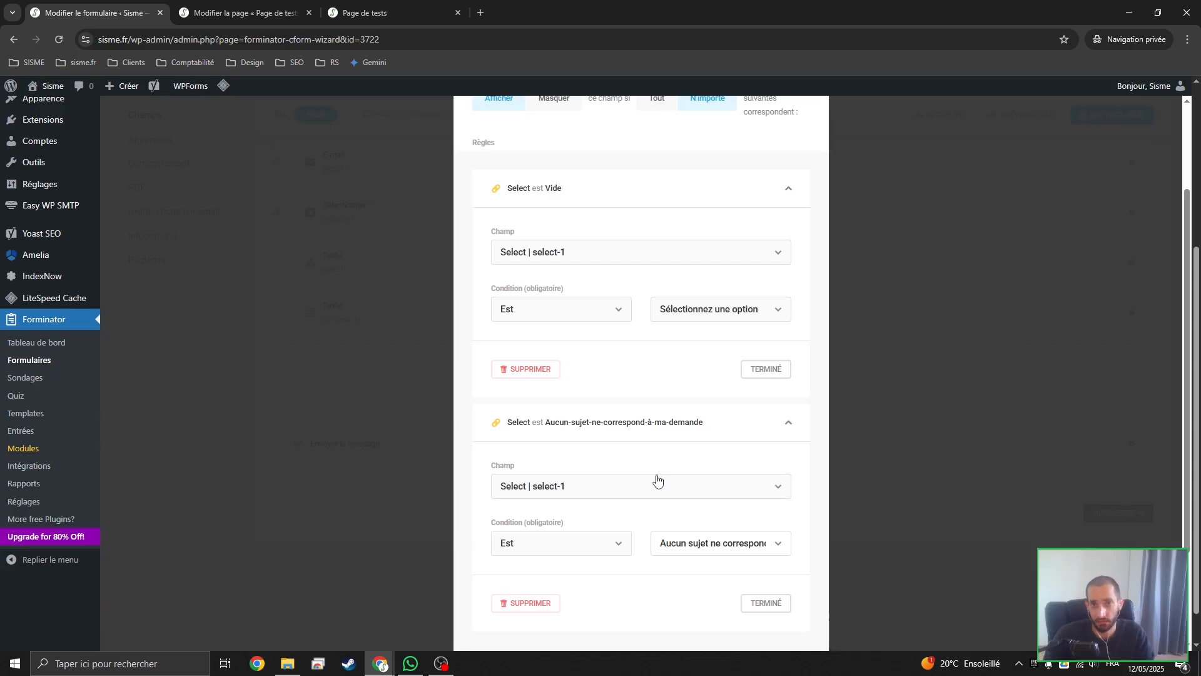
pyautogui.scroll(-2, 656, 480)
pyautogui.scroll(4, 648, 477)
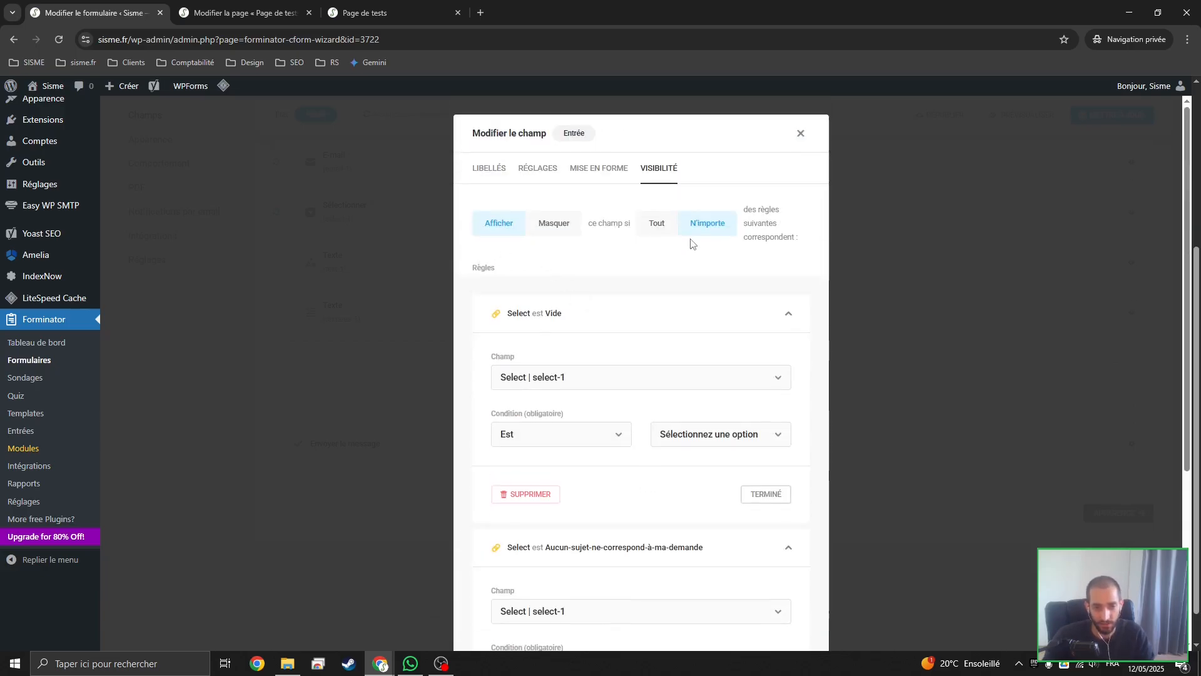
# Review the text-1 field's visibility rules and apply the changes to the field
pyautogui.scroll(-3, 494, 238)
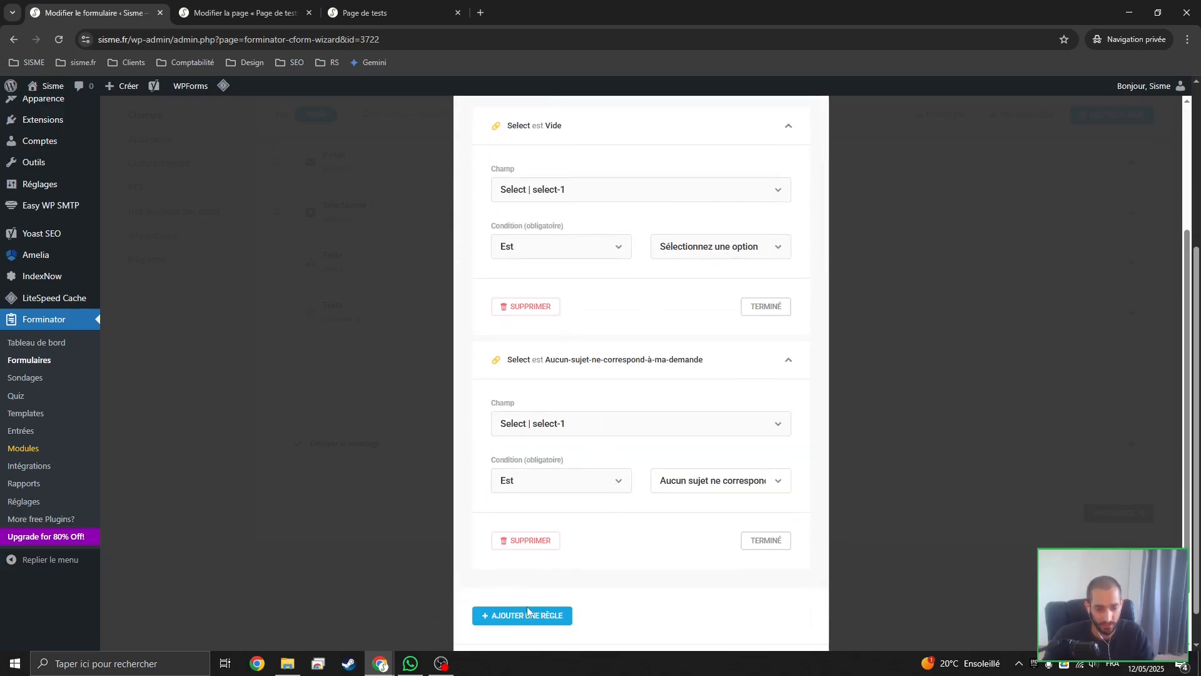
pyautogui.scroll(5, 563, 438)
pyautogui.click(497, 168)
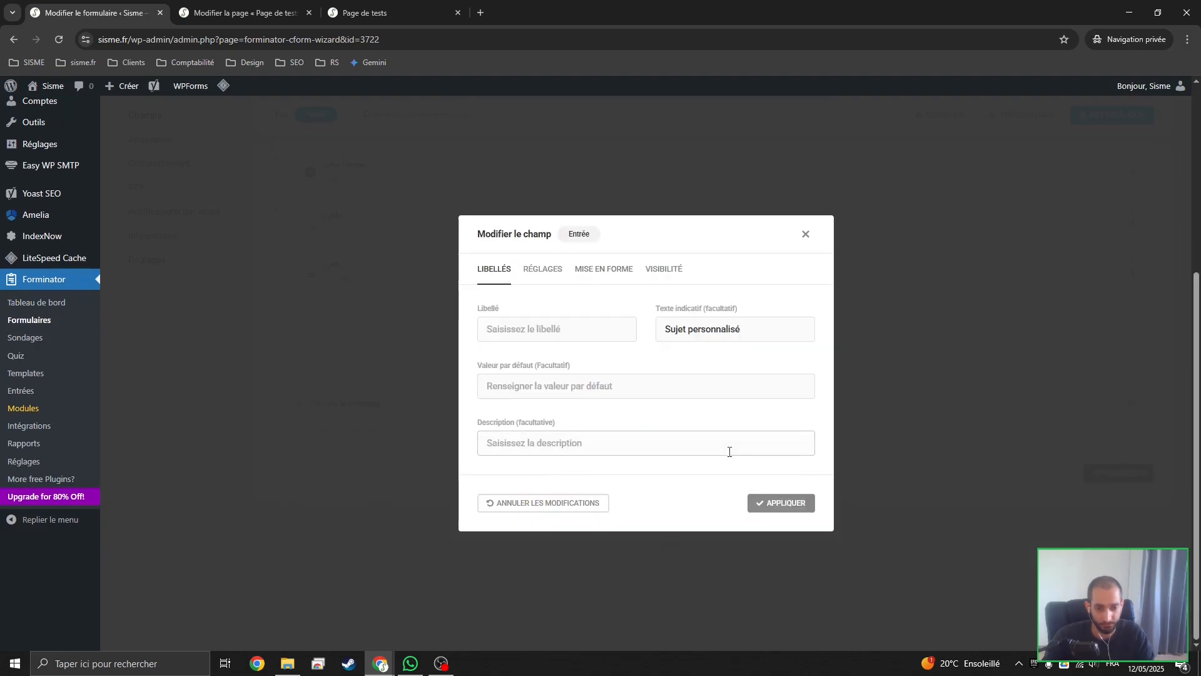
pyautogui.click(764, 501)
pyautogui.scroll(4, 545, 518)
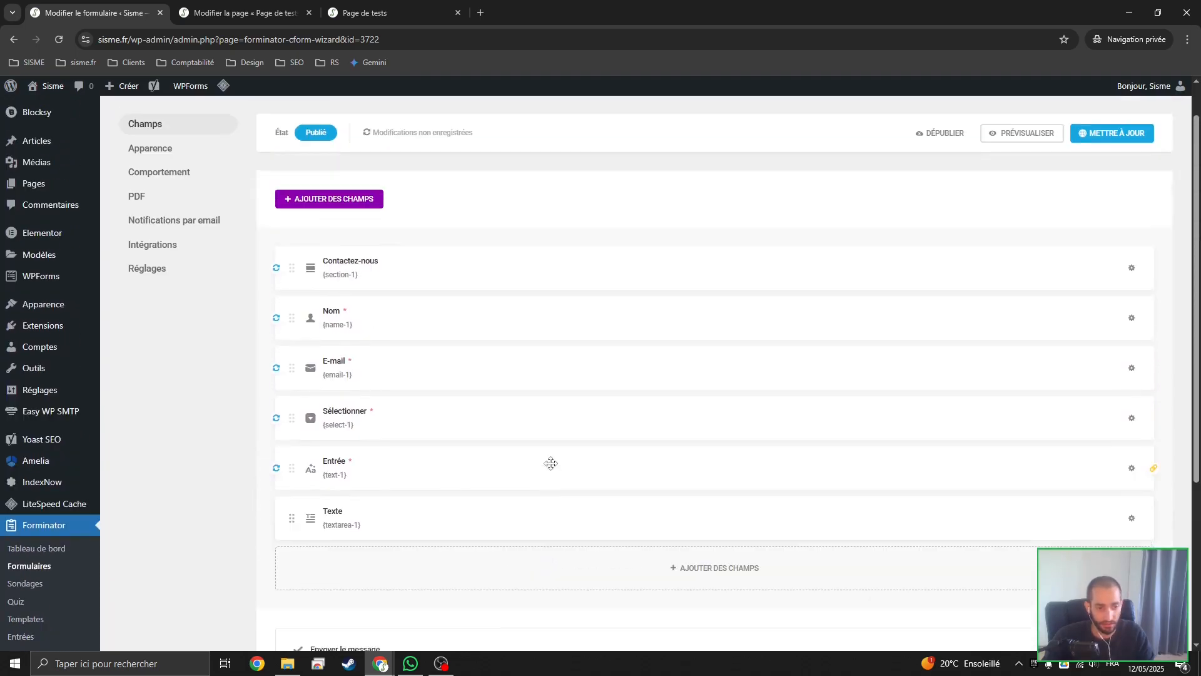
# Replace the textarea-1 field's label with the placeholder text Corps du mail, make the field mandatory, and apply the changes
pyautogui.click(454, 518)
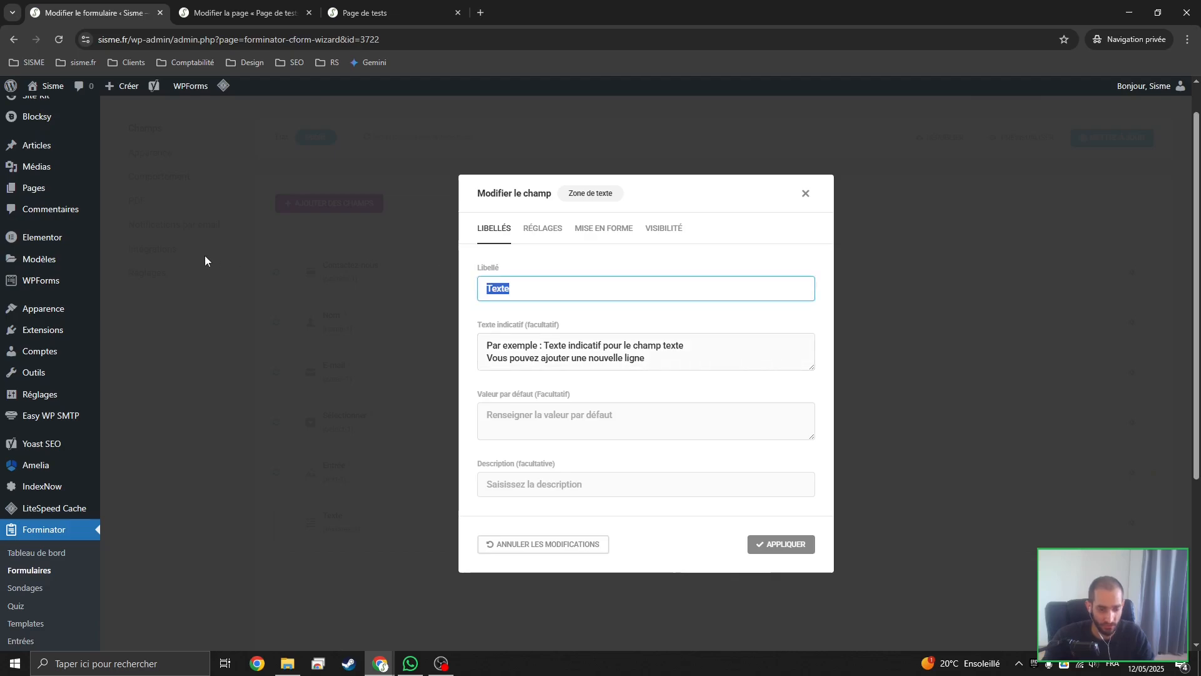
pyautogui.press('BackSpace')
pyautogui.press('Tab')
pyautogui.hotkey('ctrl', 'a')
pyautogui.write('C')
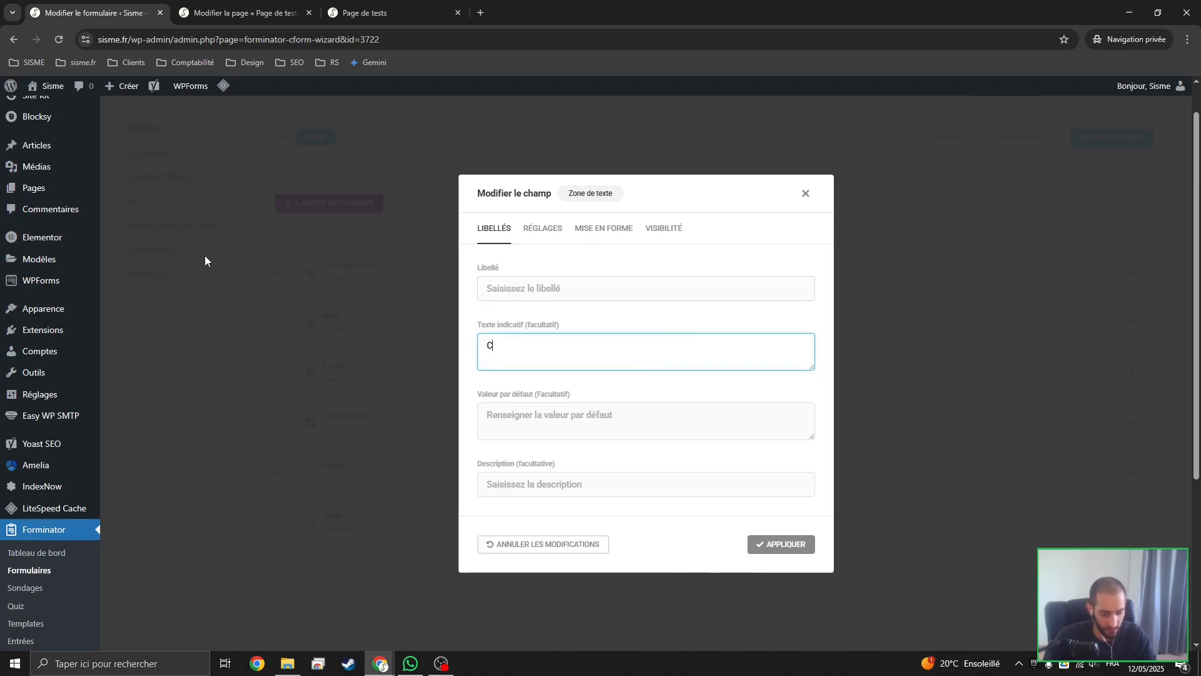
pyautogui.write('orps du mail')
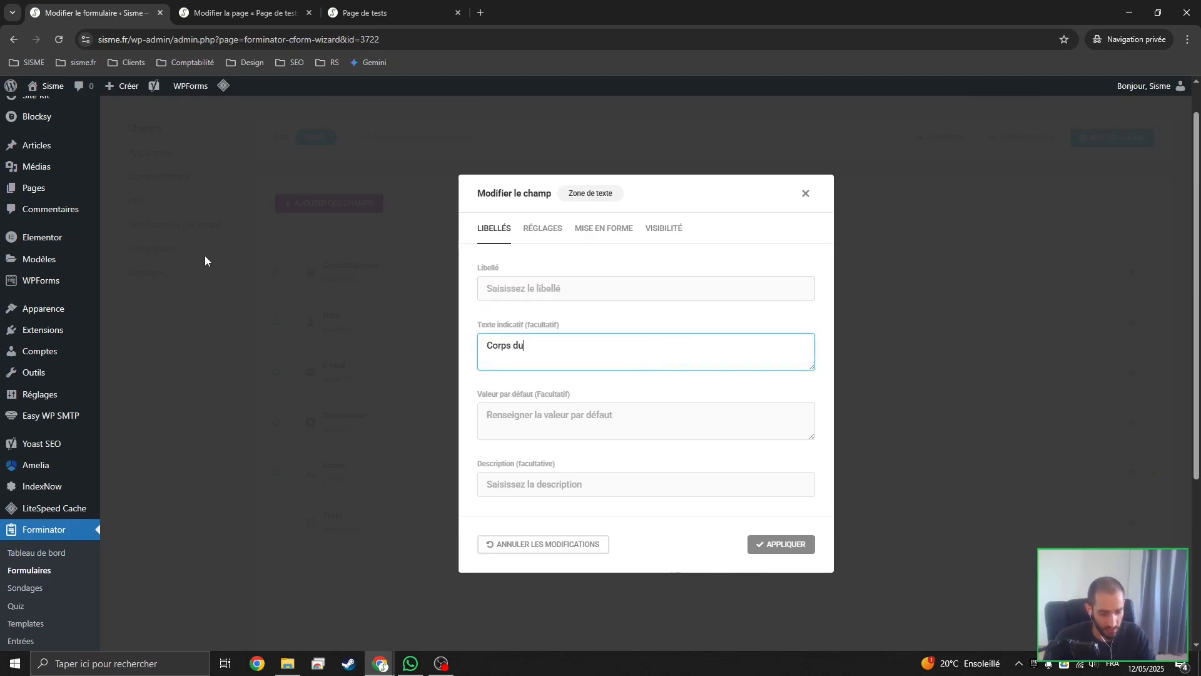
pyautogui.click(543, 229)
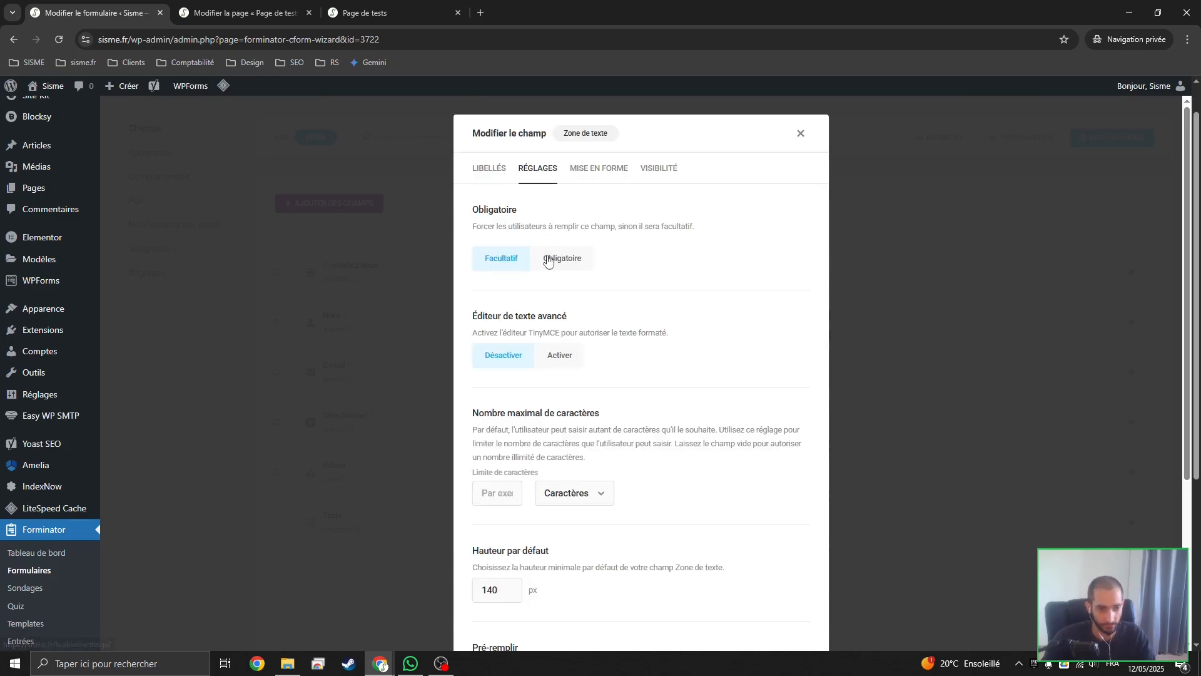
pyautogui.click(477, 182)
pyautogui.click(766, 549)
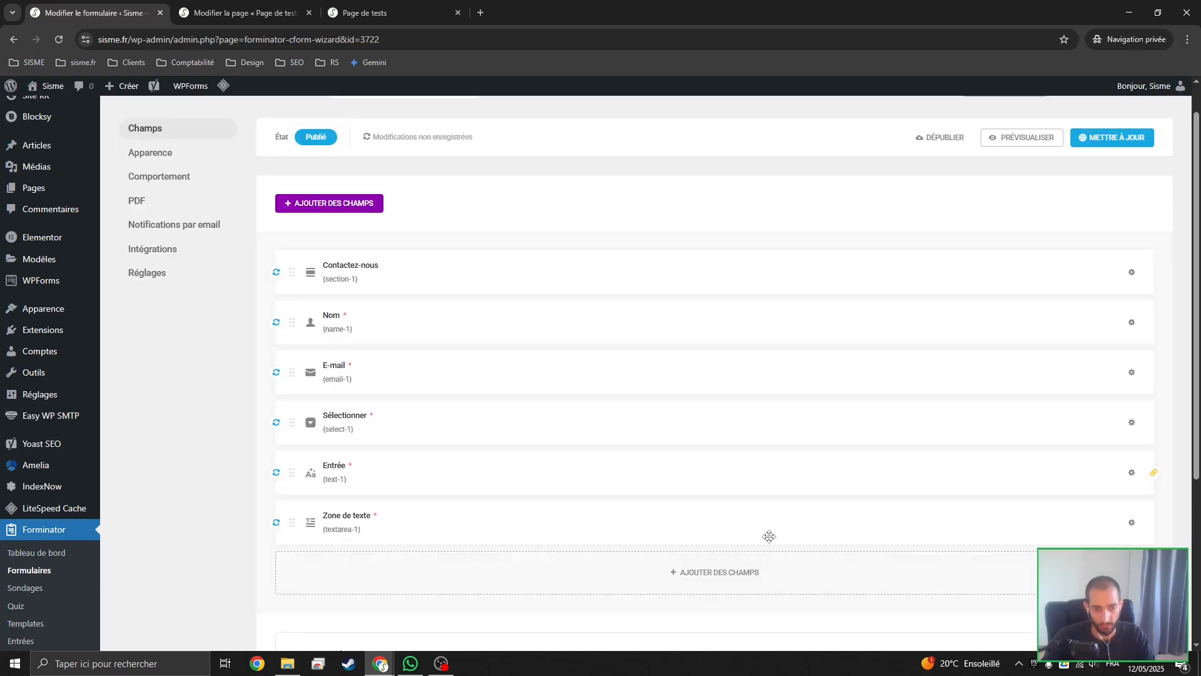
# Preview the form and test the mandatory validation by leaving the name, e-mail, custom-subject and message fields empty
pyautogui.click(1033, 139)
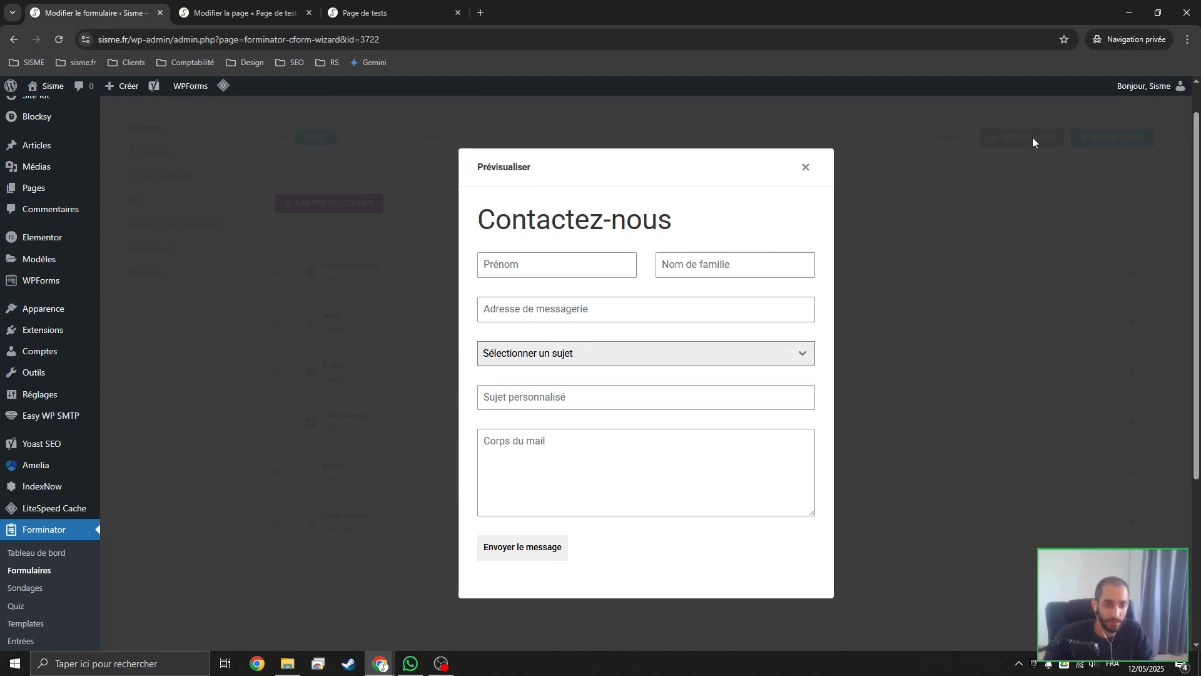
pyautogui.click(574, 272)
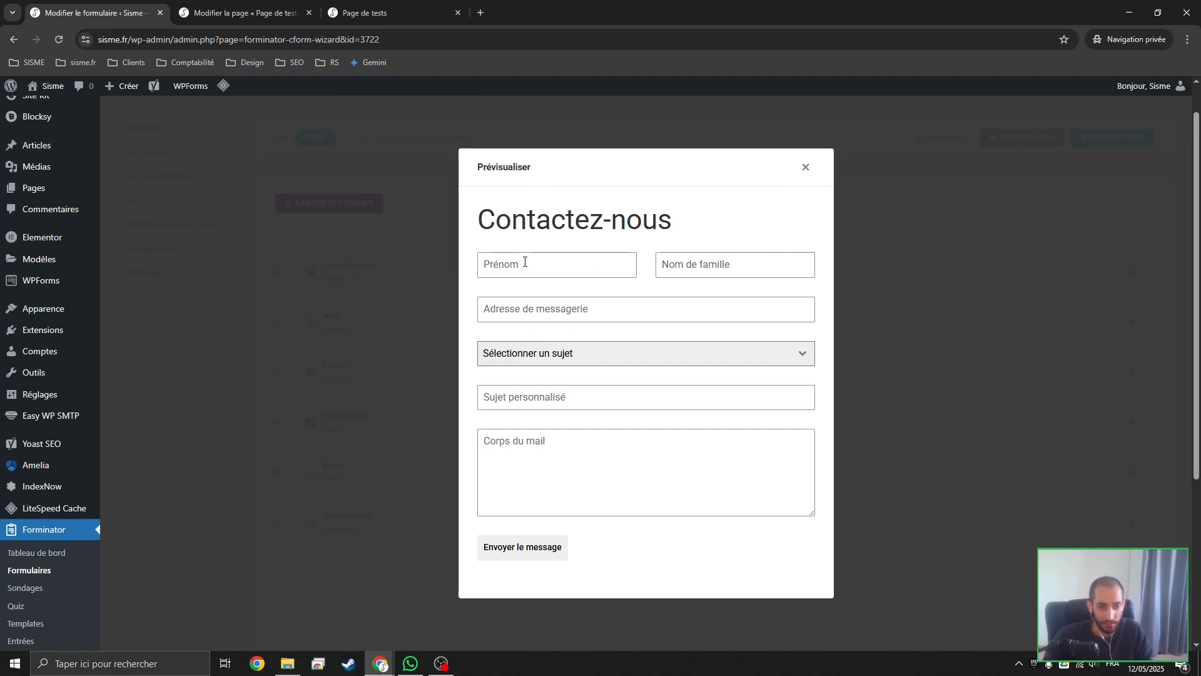
pyautogui.click(744, 253)
pyautogui.click(723, 250)
pyautogui.click(732, 217)
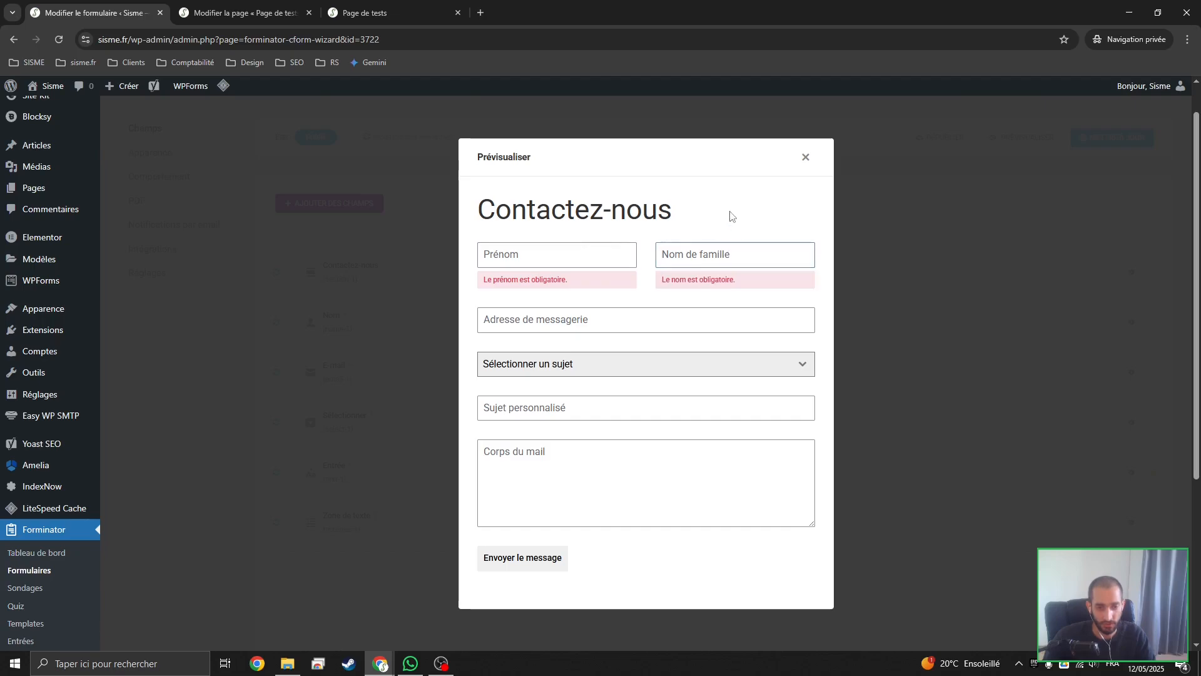
pyautogui.click(654, 313)
pyautogui.click(651, 297)
pyautogui.click(599, 422)
pyautogui.click(641, 226)
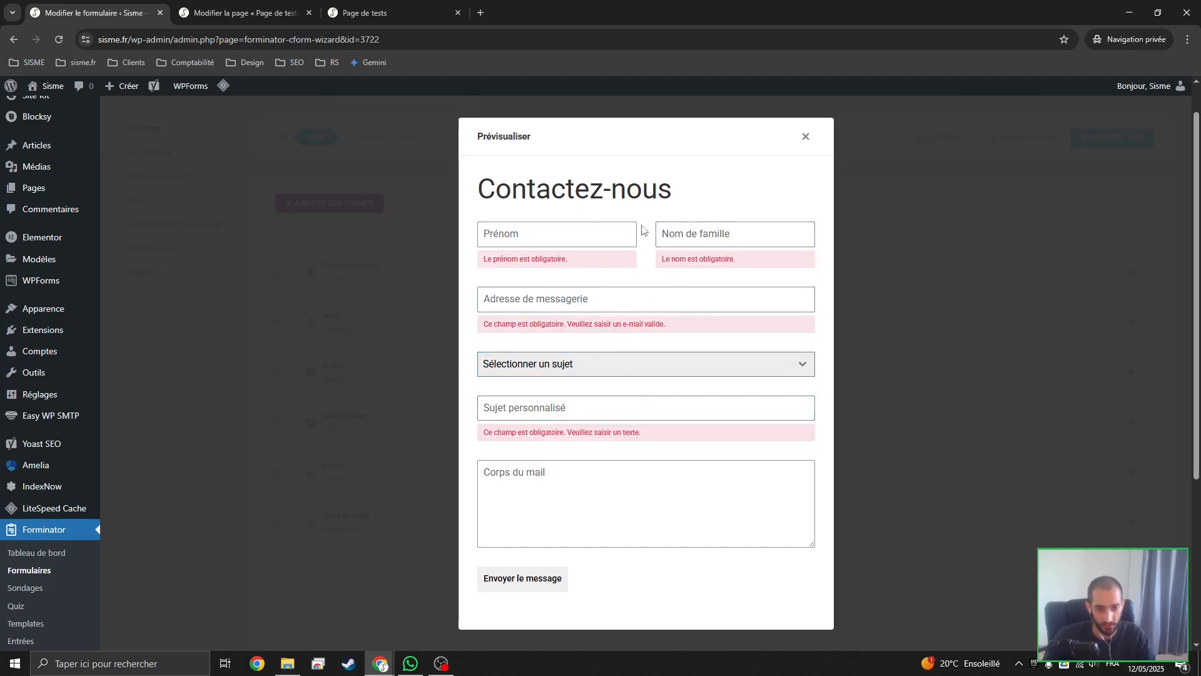
pyautogui.click(609, 508)
pyautogui.click(698, 603)
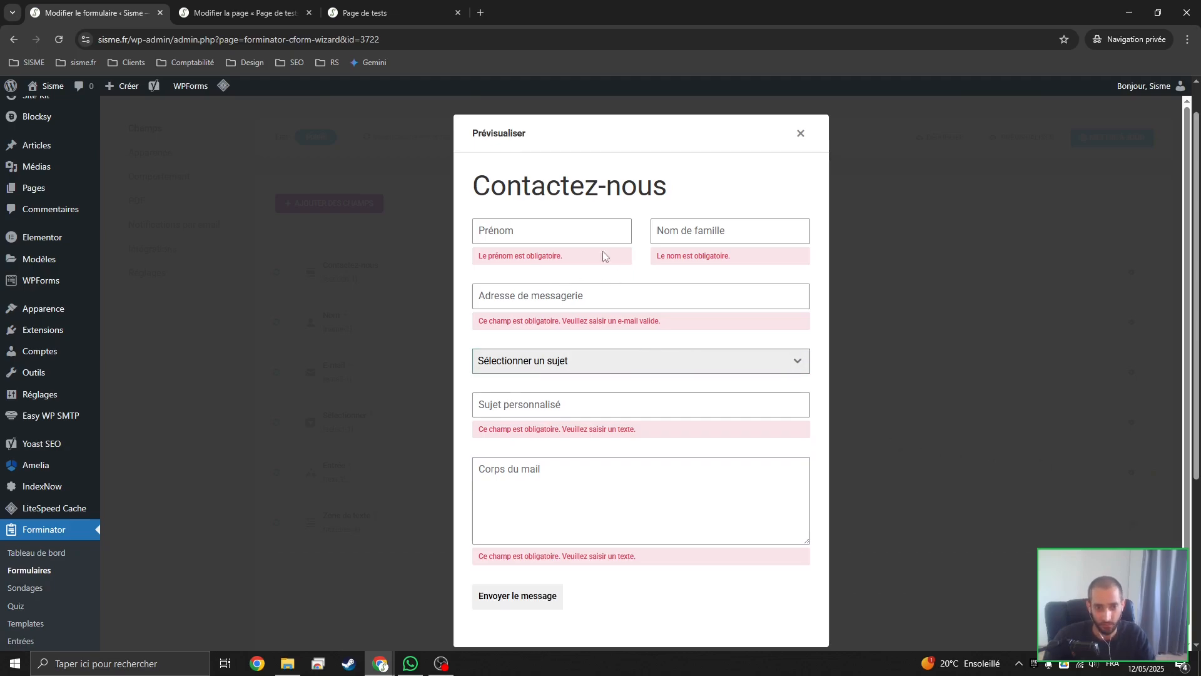
# Fill in the previewed form's first name, last name and e-mail fields with sample text
pyautogui.click(521, 224)
pyautogui.write('Pré')
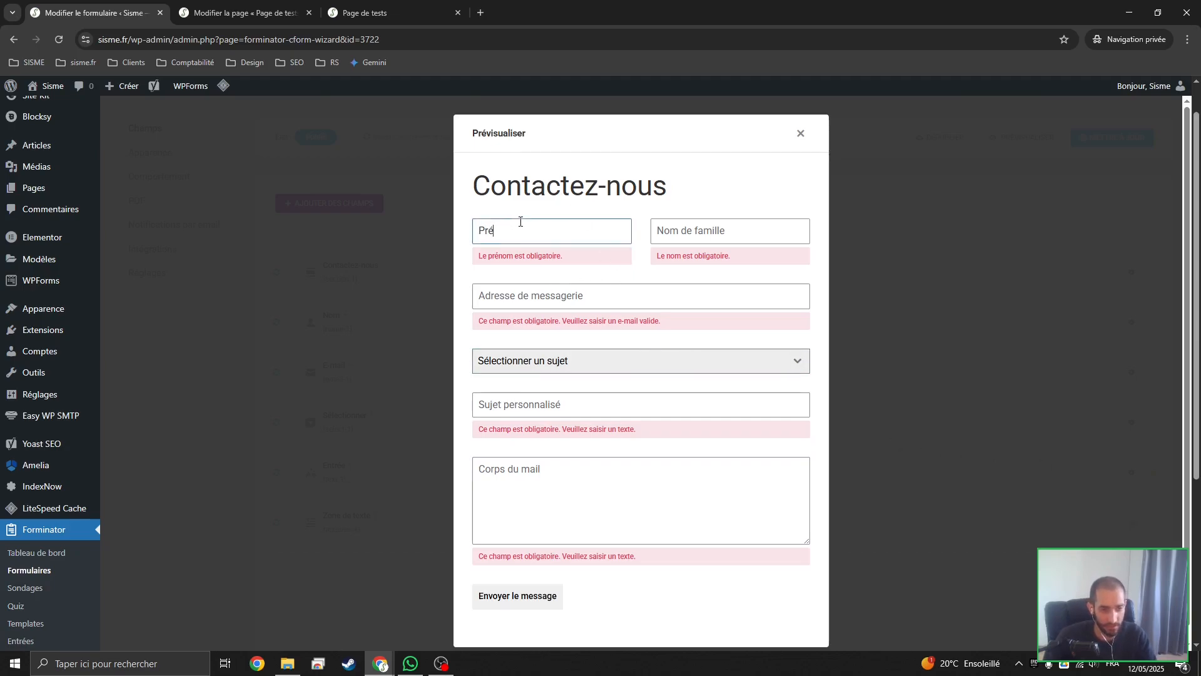
pyautogui.write('kfjr')
pyautogui.press('Tab')
pyautogui.write('ugy')
pyautogui.press('Tab')
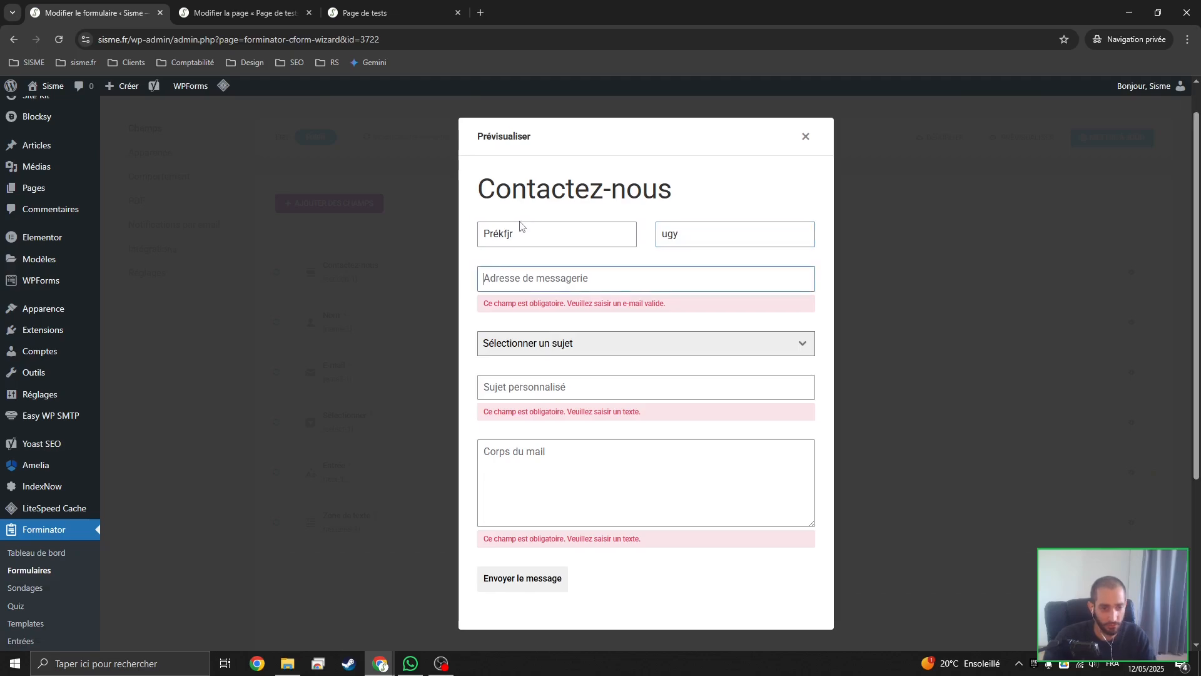
pyautogui.write('elrhfj')
# Fill in the preview's custom subject with azefh and the message body with rthrh
pyautogui.click(550, 378)
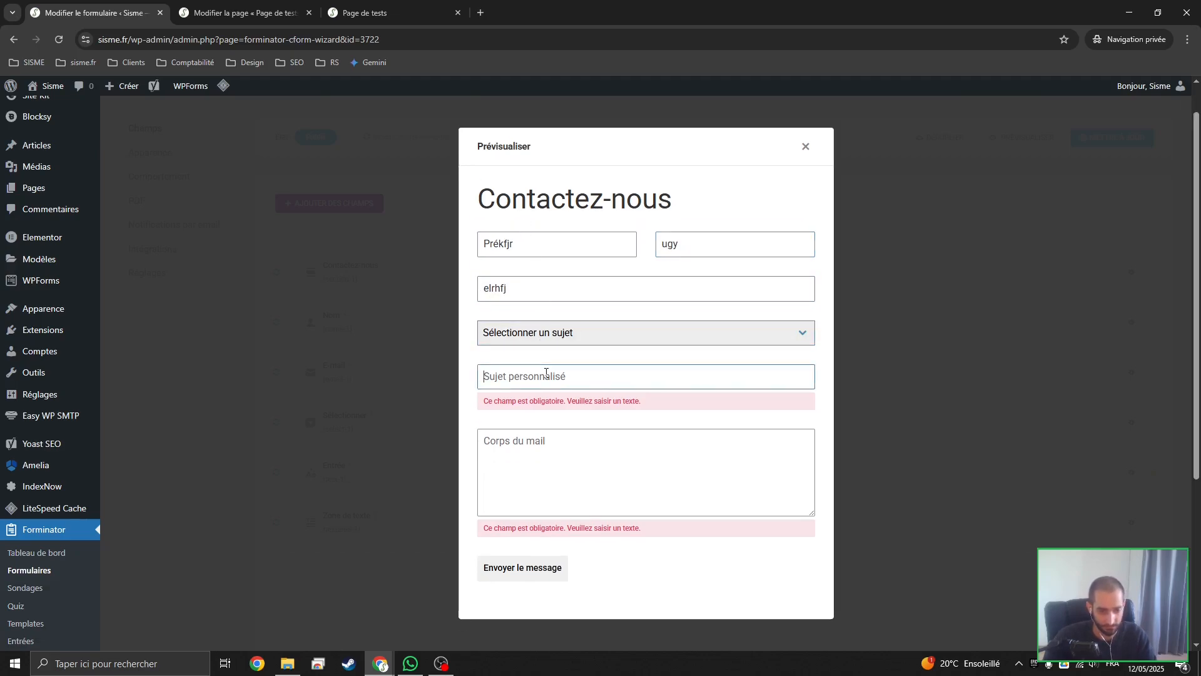
pyautogui.write('erg')
pyautogui.hotkey('ctrl', 'a')
pyautogui.press('BackSpace')
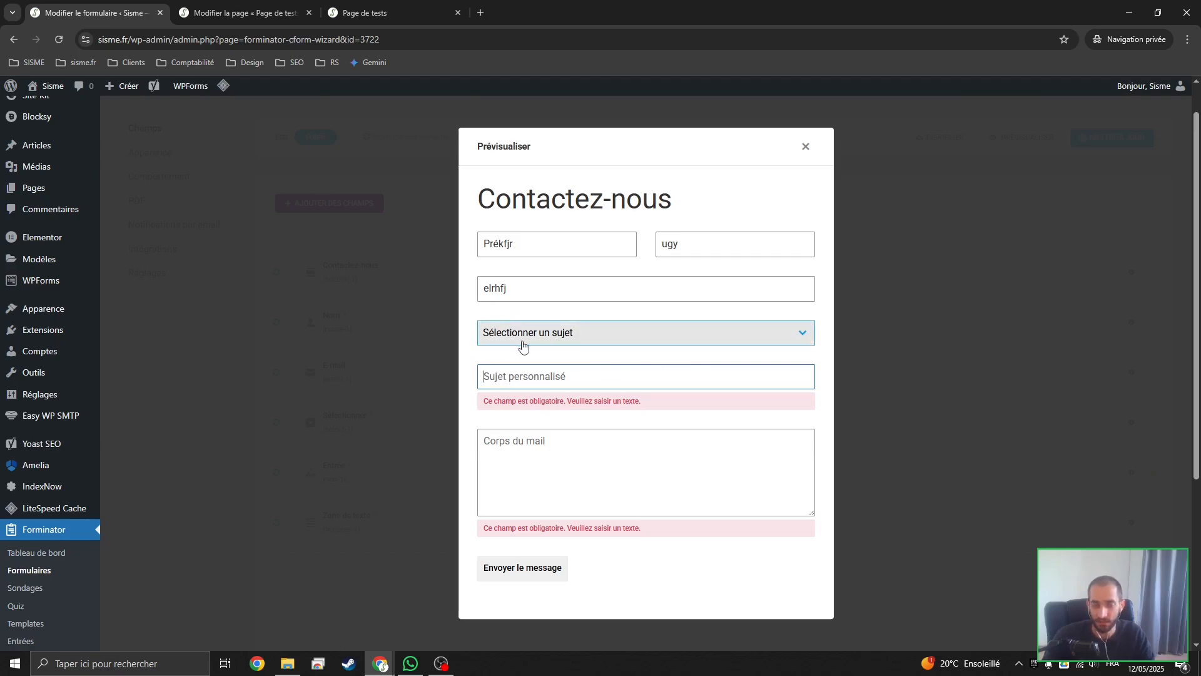
pyautogui.write('azefh')
pyautogui.click(571, 454)
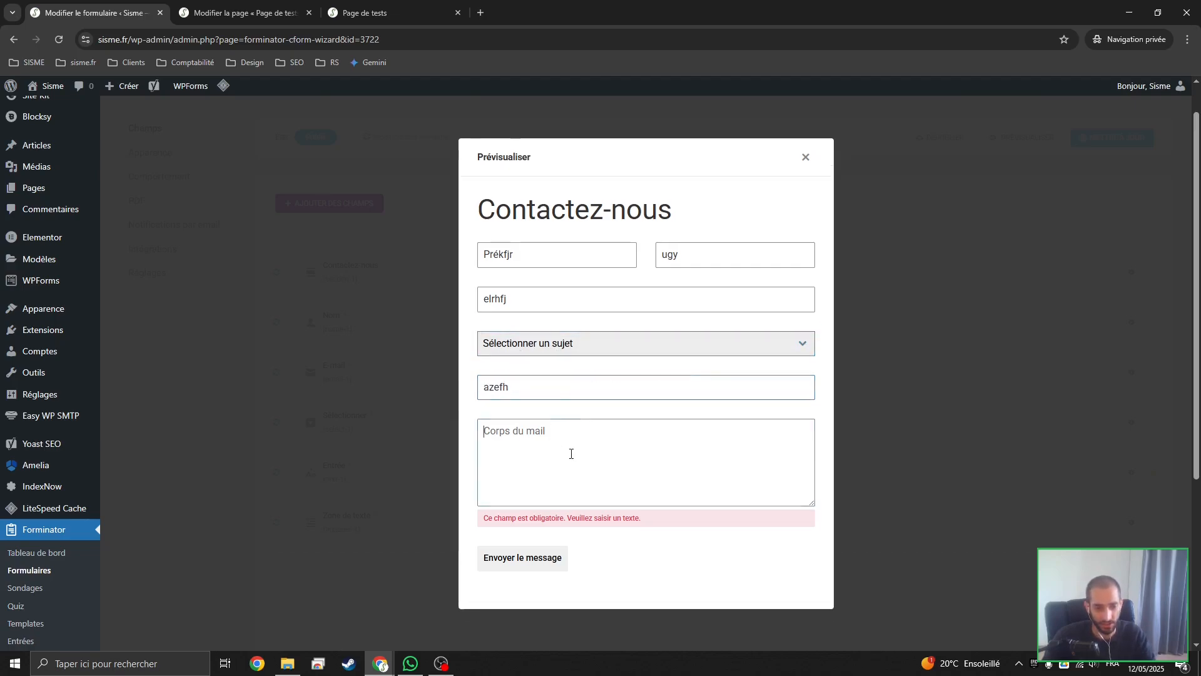
pyautogui.write('rthrh')
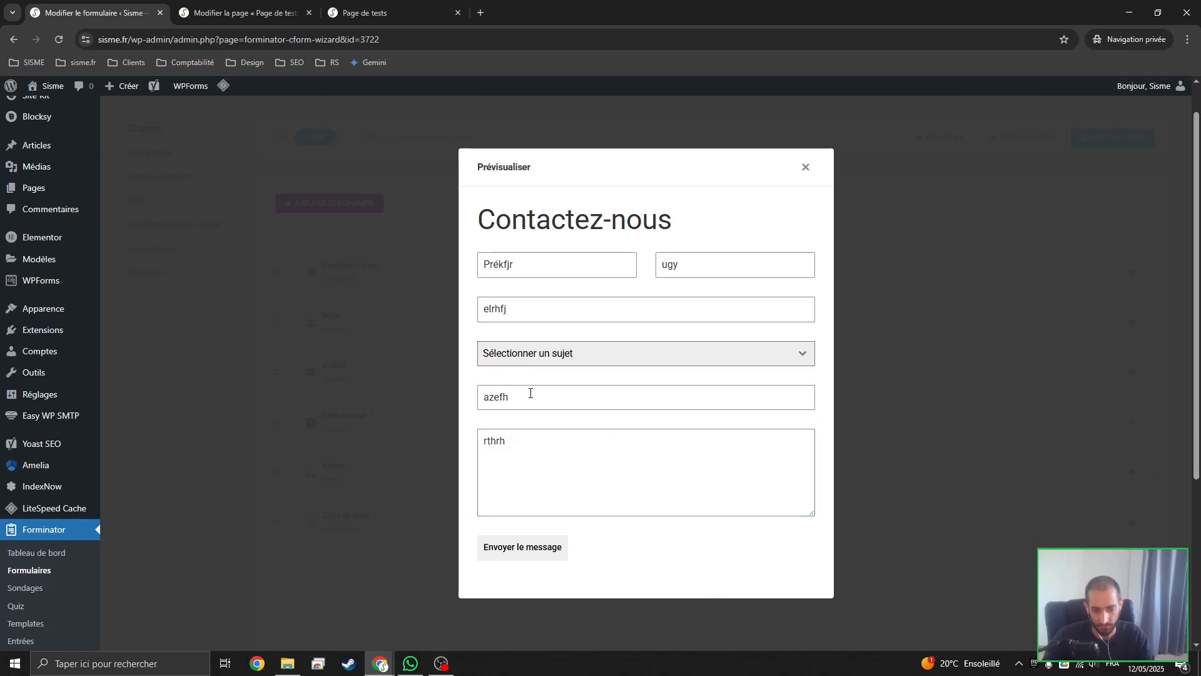
# Test the custom-subject condition by choosing Sujet 1, Sujet 2, Sujet 3 and Aucun sujet ne correspond à ma demande in turn
pyautogui.moveTo(532, 396); pyautogui.dragTo(452, 402)
pyautogui.click(555, 355)
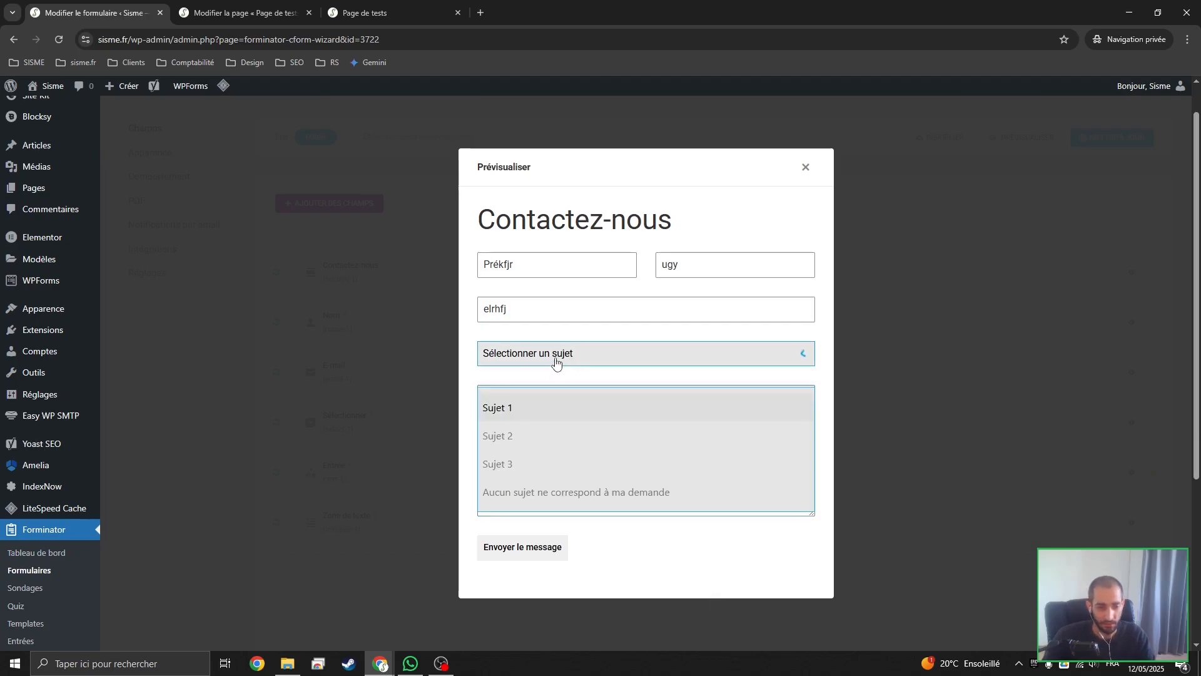
pyautogui.click(557, 411)
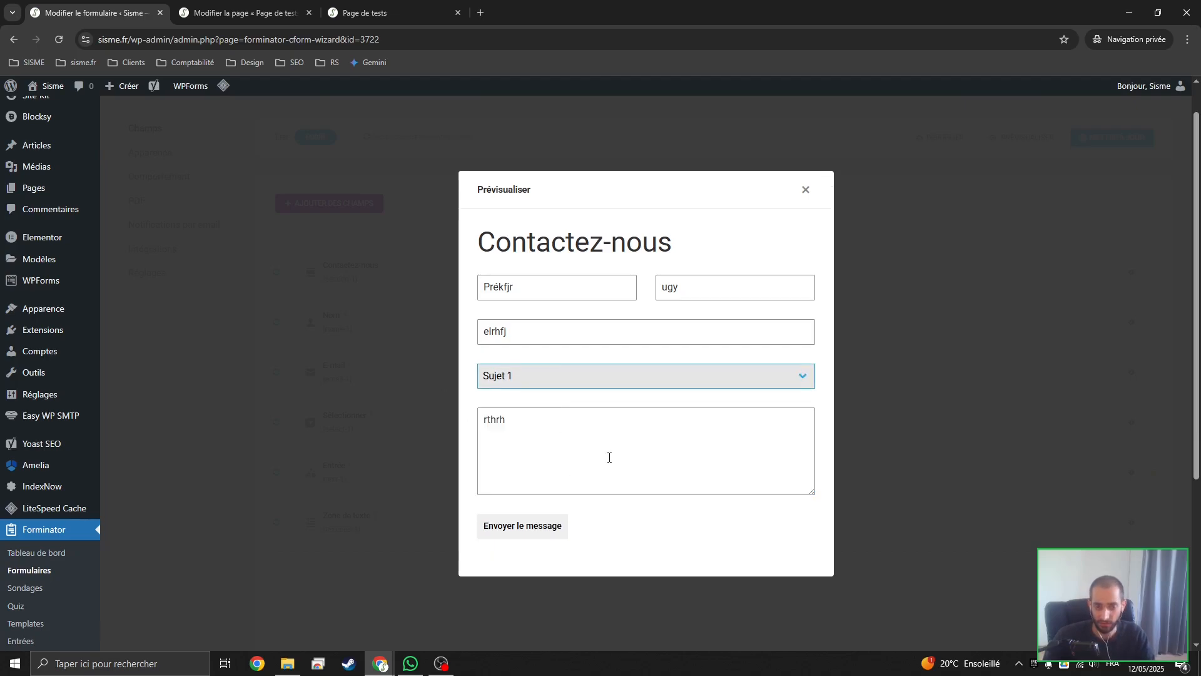
pyautogui.click(572, 386)
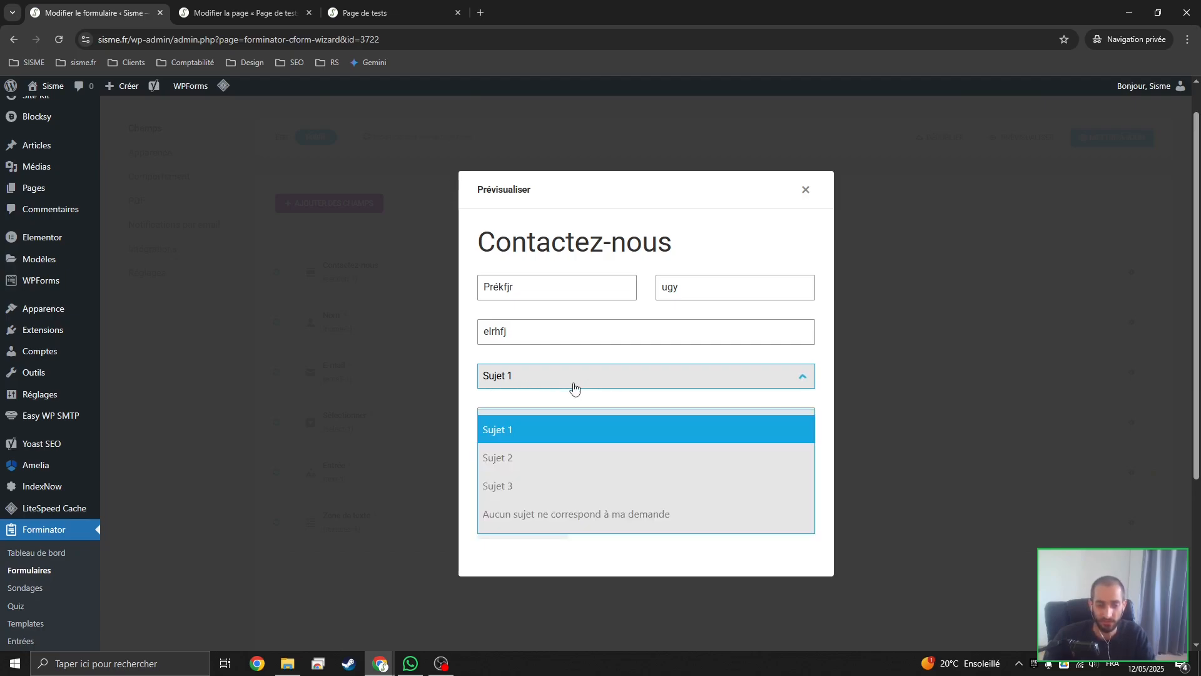
pyautogui.click(561, 457)
pyautogui.click(560, 387)
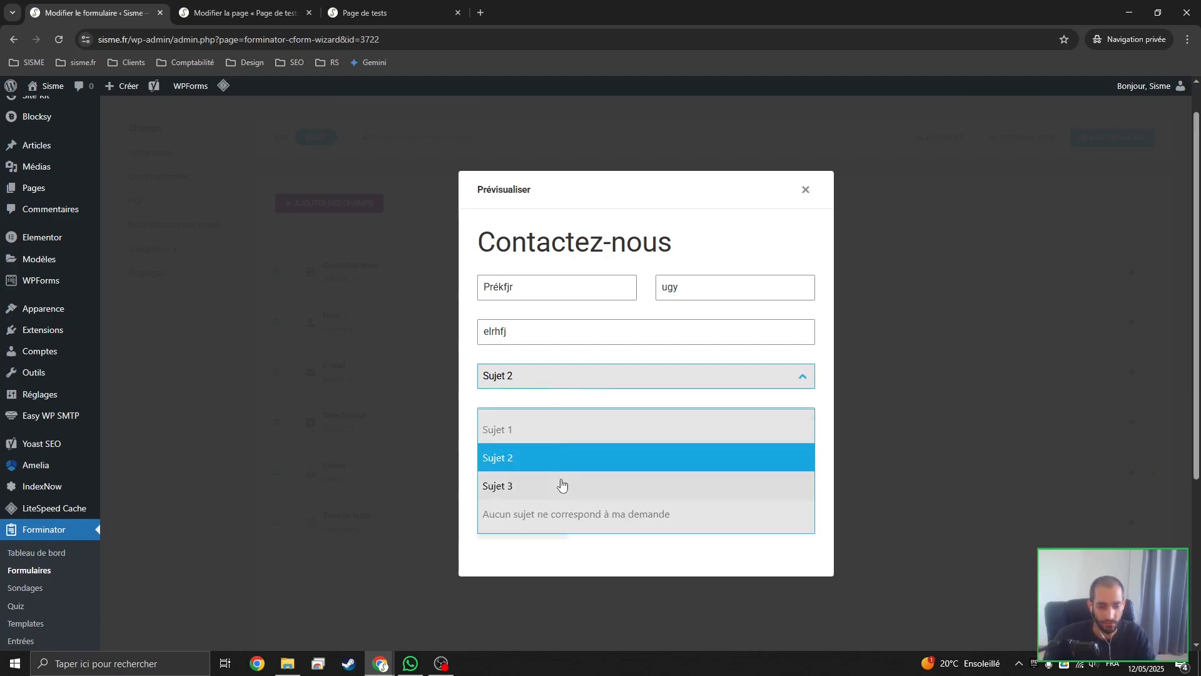
pyautogui.click(560, 485)
pyautogui.click(561, 388)
pyautogui.click(577, 522)
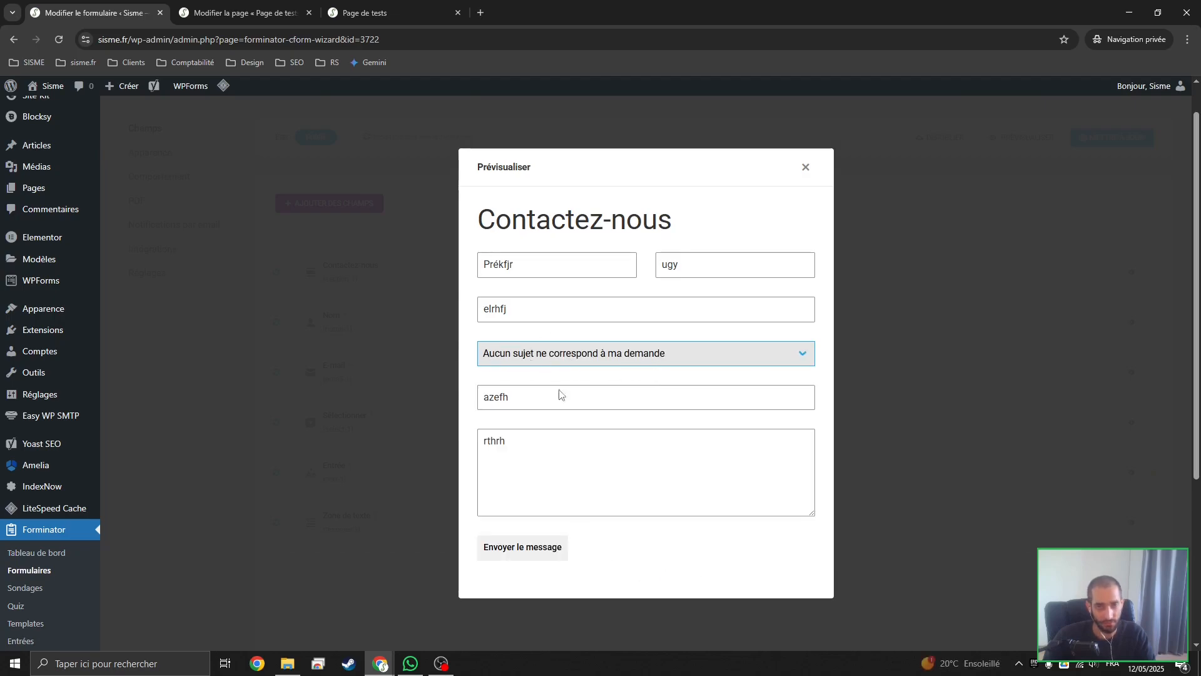
# Test clearing the preview's custom subject, refill it with Mon sujet perso, and close the preview
pyautogui.doubleClick(531, 399)
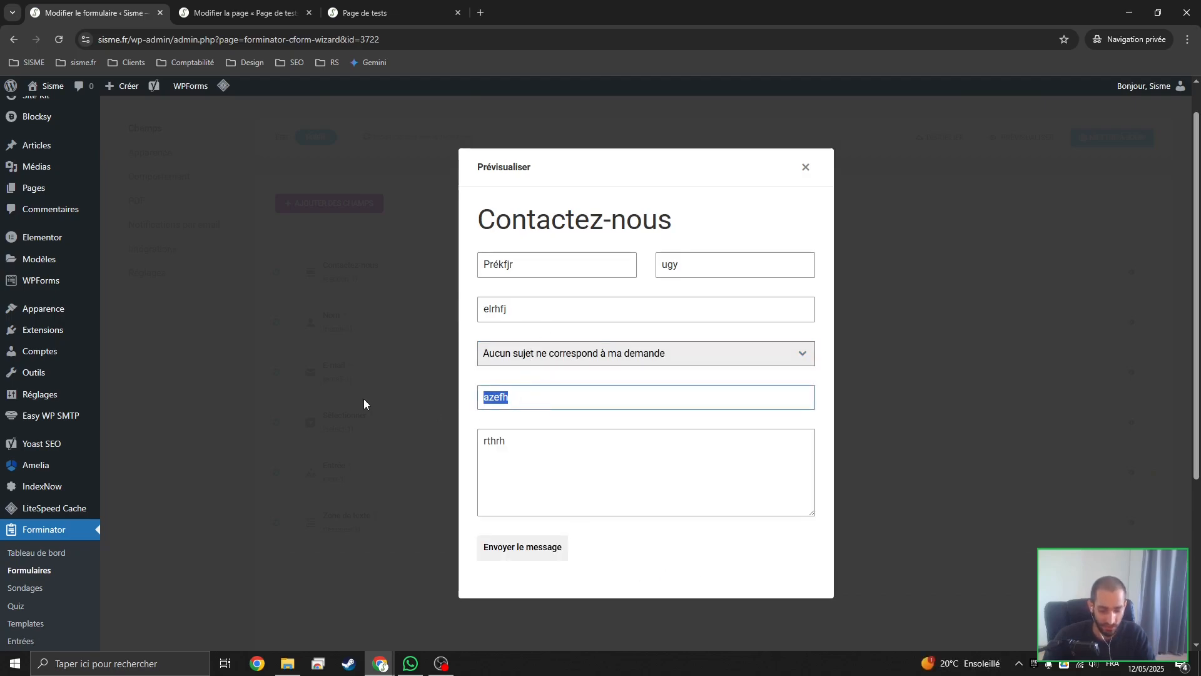
pyautogui.press('BackSpace')
pyautogui.click(606, 488)
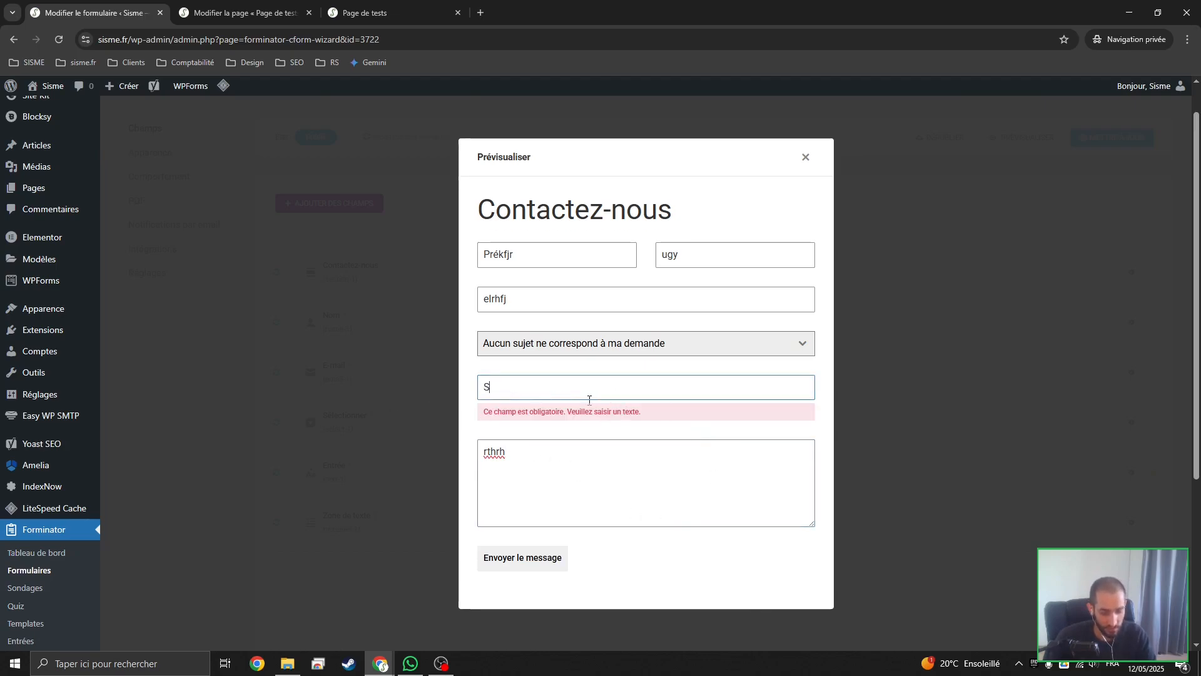
pyautogui.write('Mon sujet perso')
pyautogui.click(605, 455)
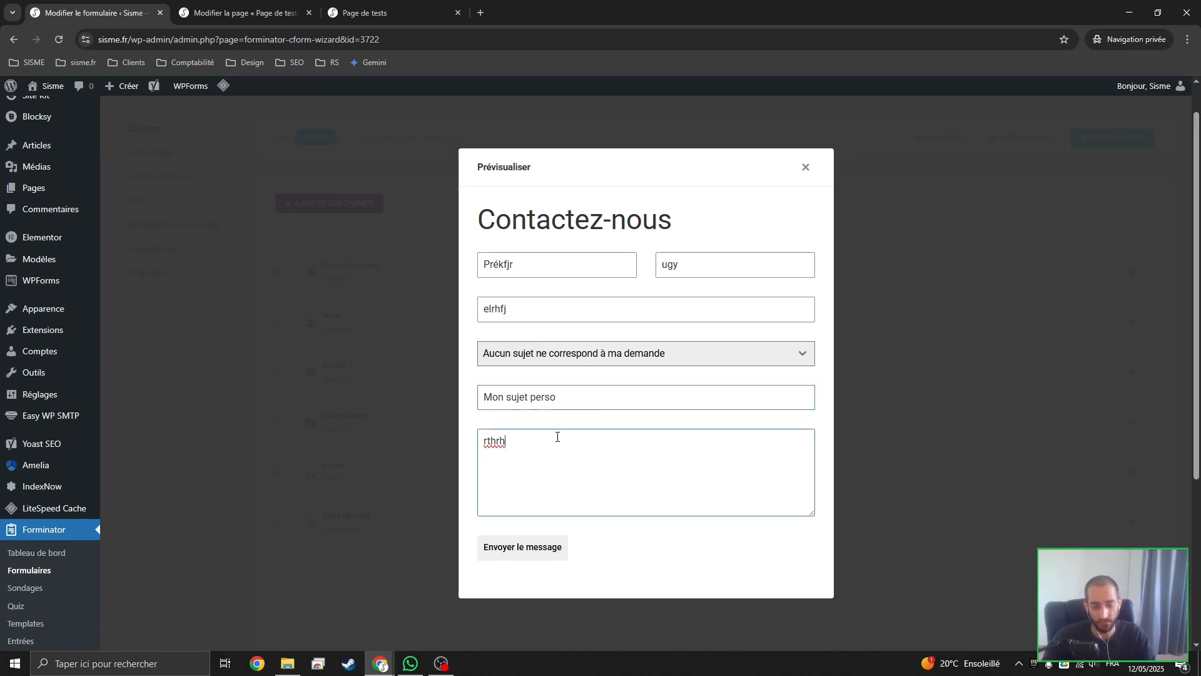
pyautogui.click(805, 167)
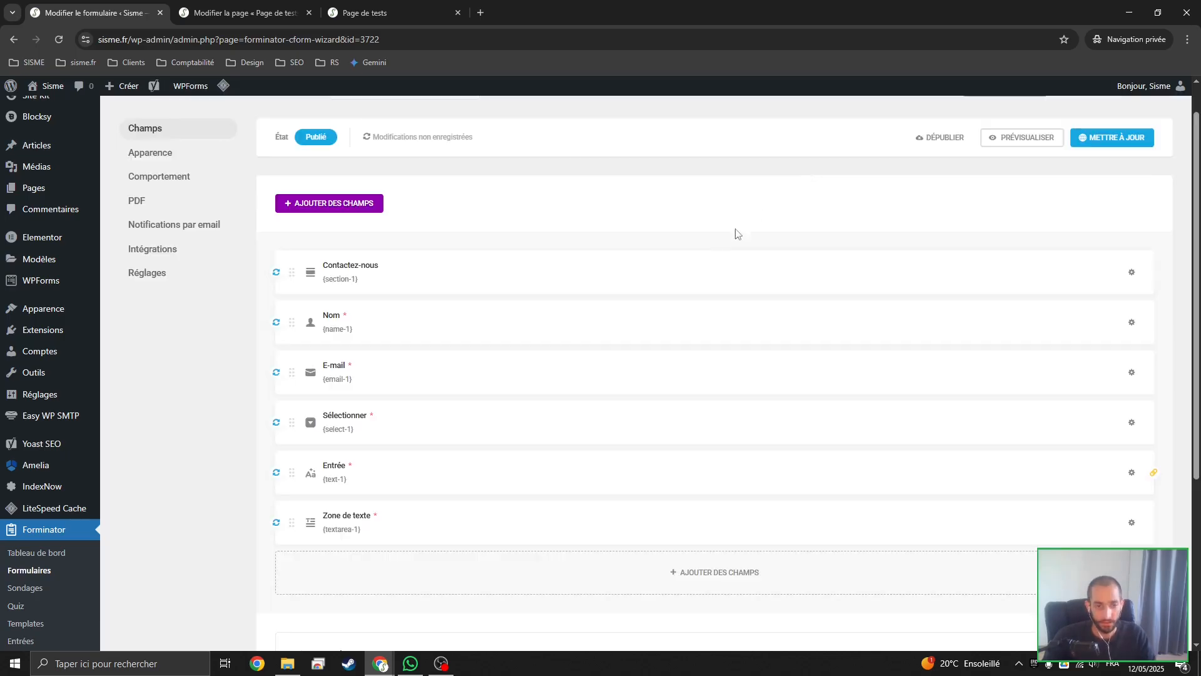
# Update the published form and review its appearance settings for design style, layout, colours and fonts
pyautogui.click(1112, 140)
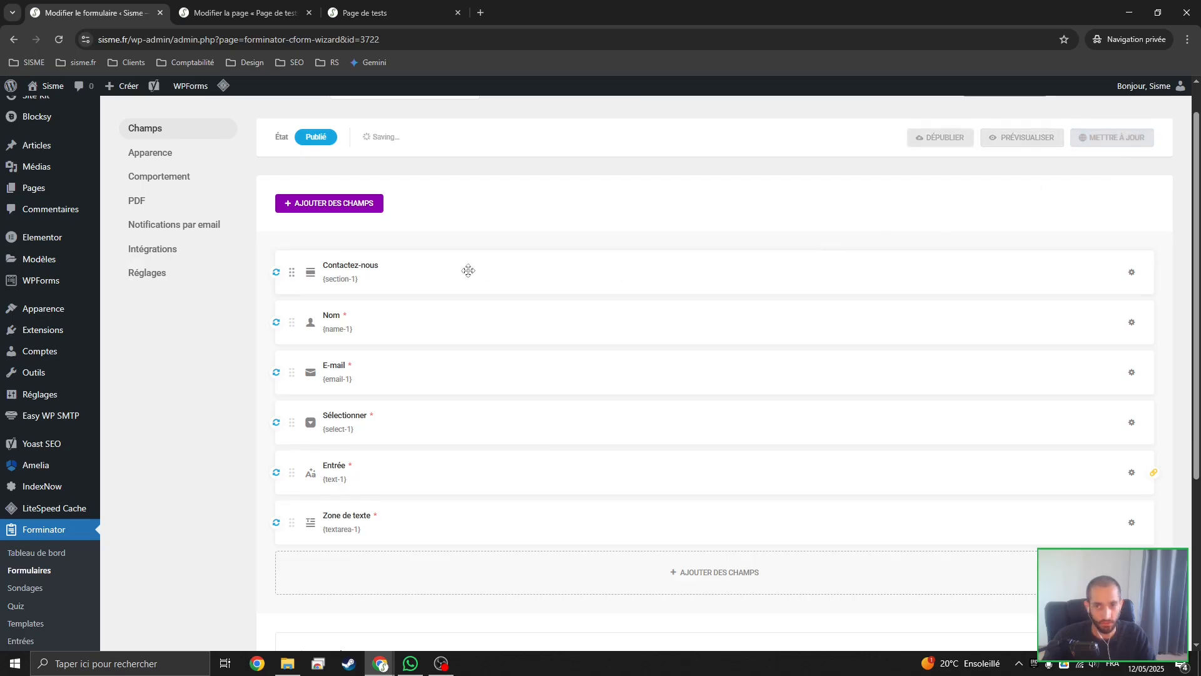
pyautogui.click(157, 156)
pyautogui.scroll(-2, 400, 269)
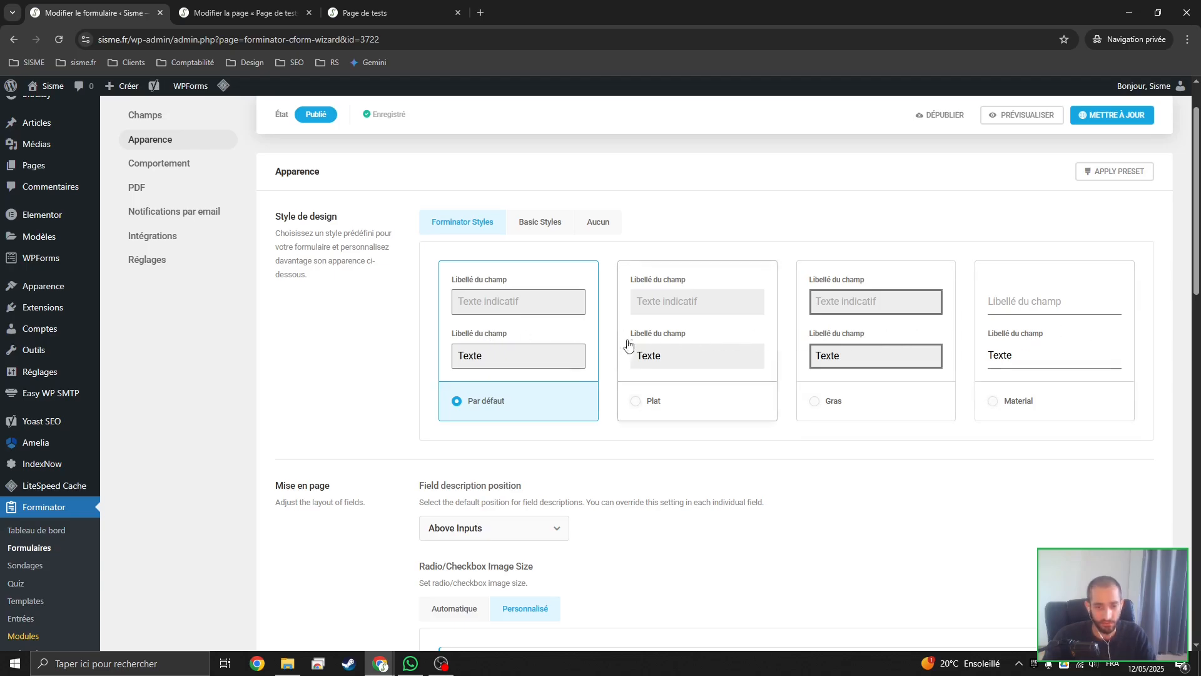
pyautogui.scroll(-3, 625, 344)
pyautogui.scroll(-3, 622, 343)
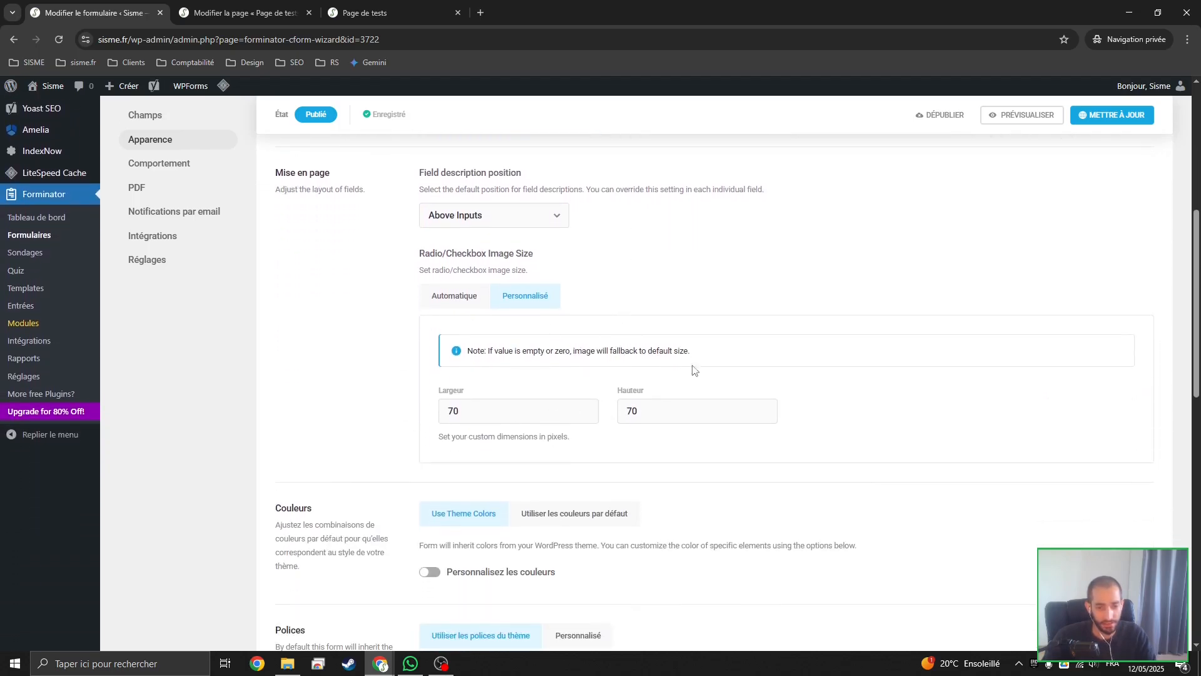
pyautogui.scroll(-2, 643, 448)
pyautogui.scroll(-1, 501, 334)
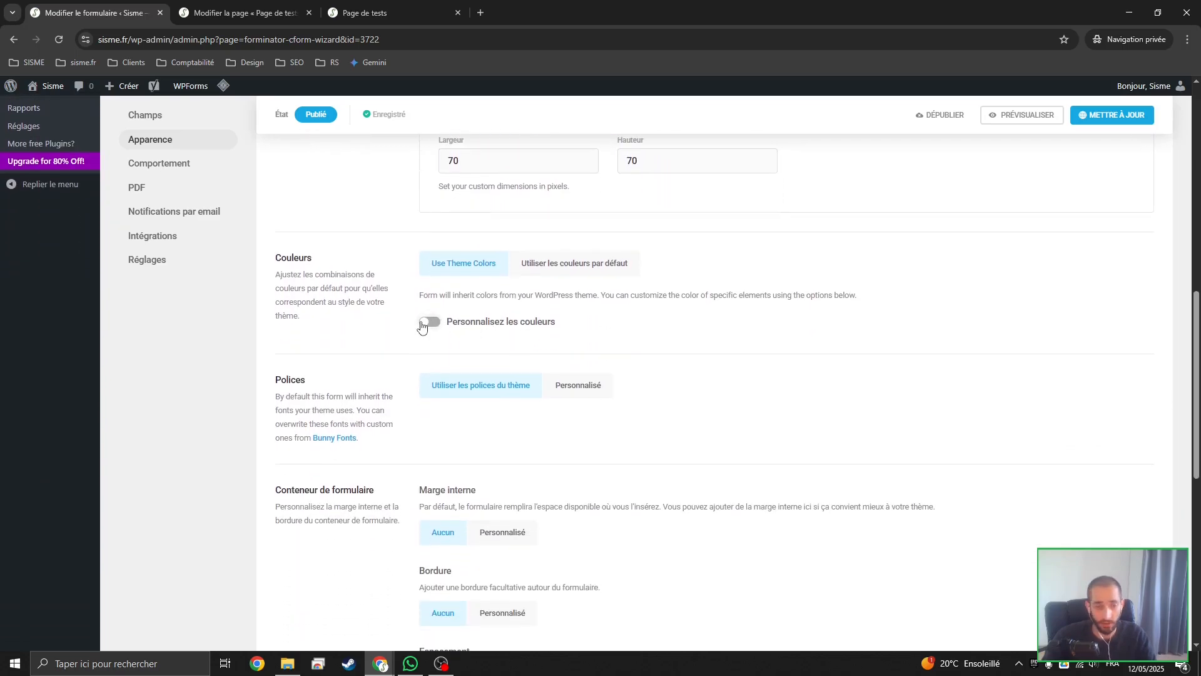
# Check the form on the published Page de tests and its shortcode, and examine the form container's appearance settings
pyautogui.click(356, 8)
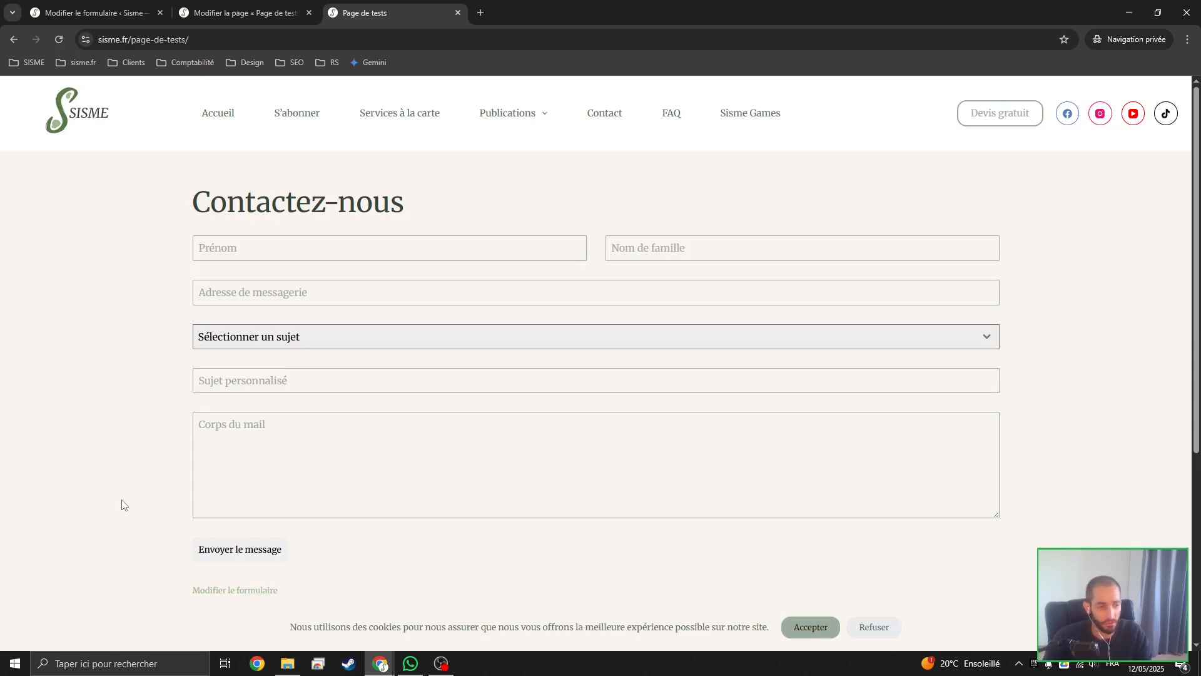
pyautogui.click(273, 6)
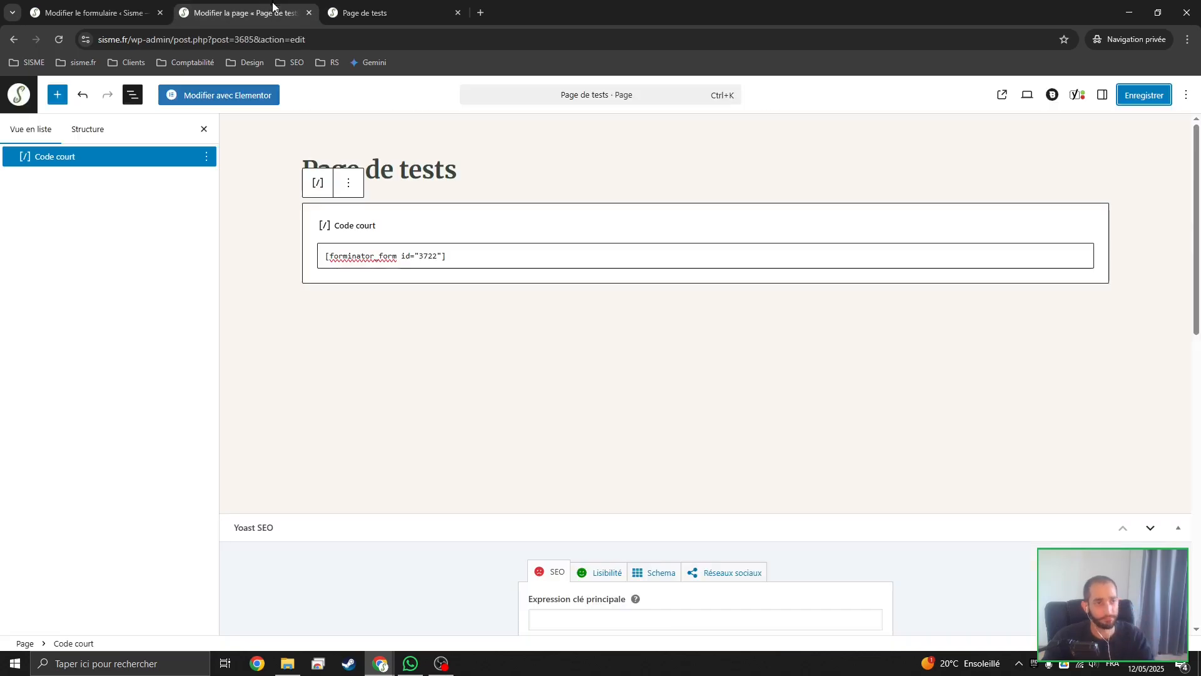
pyautogui.click(120, 8)
pyautogui.scroll(-4, 362, 262)
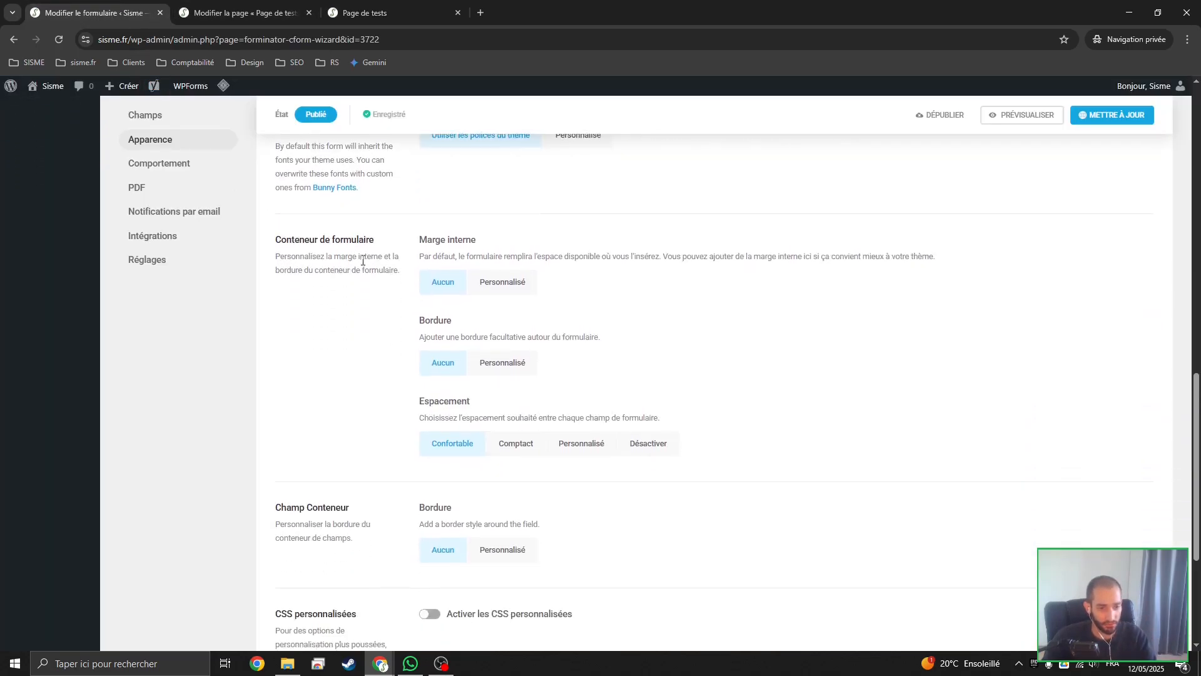
# Open the form's inline message behaviour and examine its inline message, URL redirect and hide-form options
pyautogui.scroll(-4, 366, 339)
pyautogui.click(1106, 474)
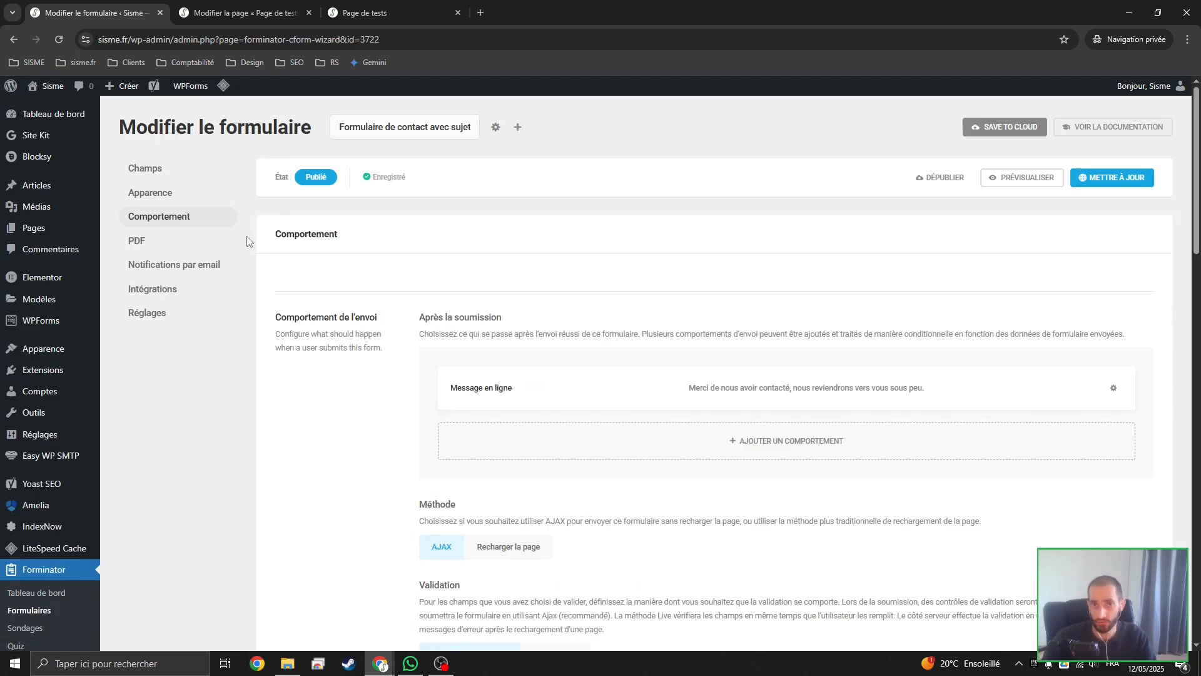
pyautogui.scroll(-1, 482, 294)
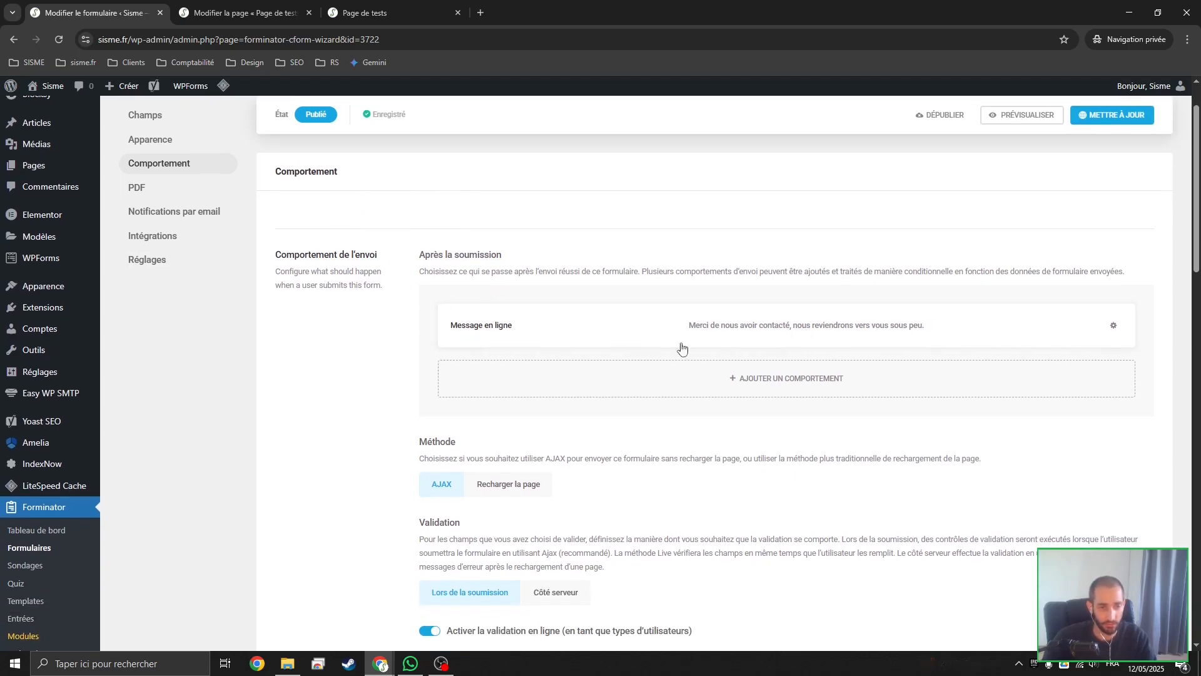
pyautogui.click(753, 331)
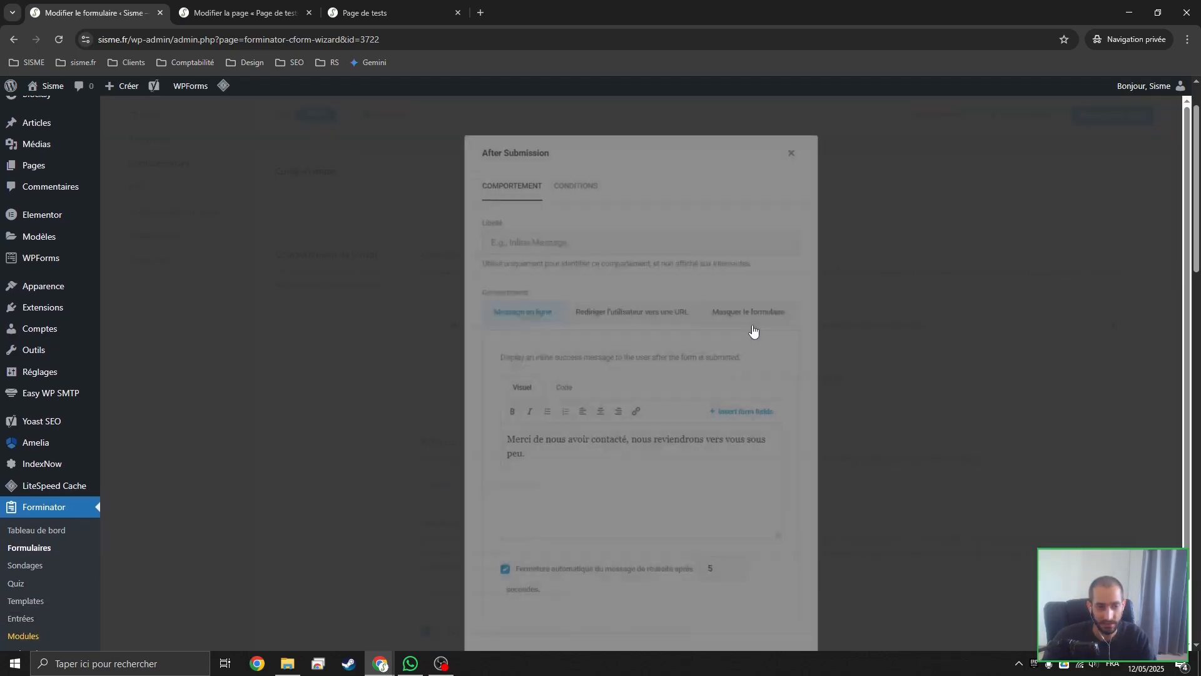
pyautogui.moveTo(550, 457); pyautogui.dragTo(473, 418)
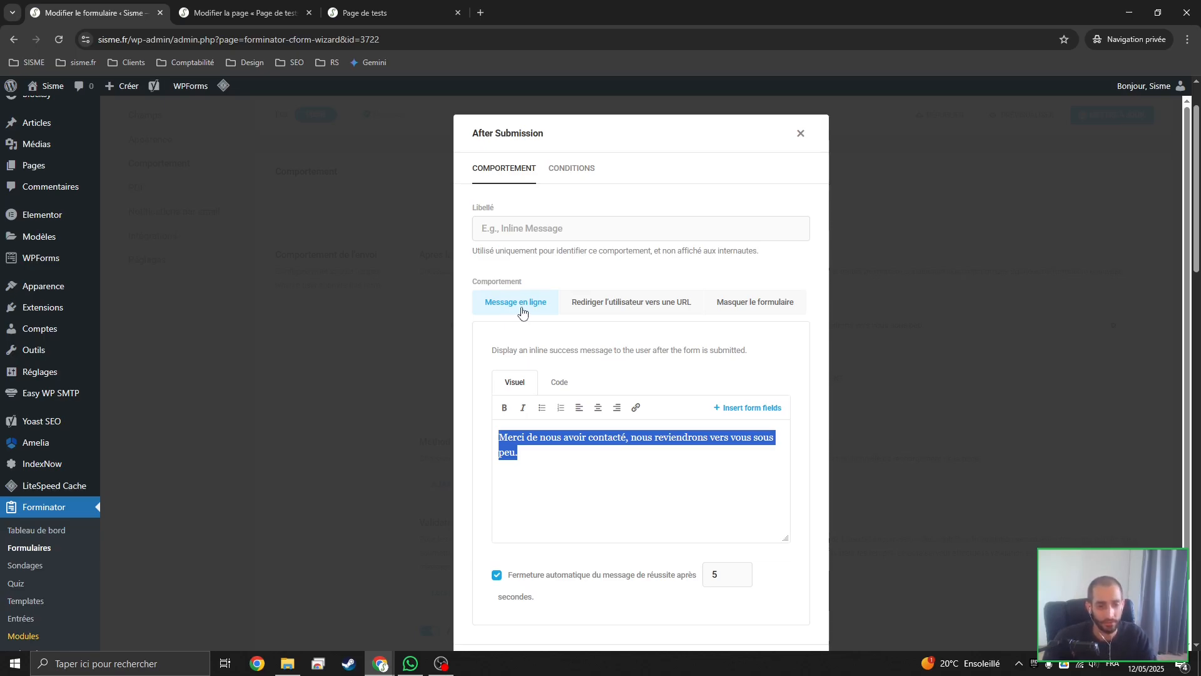
pyautogui.click(586, 311)
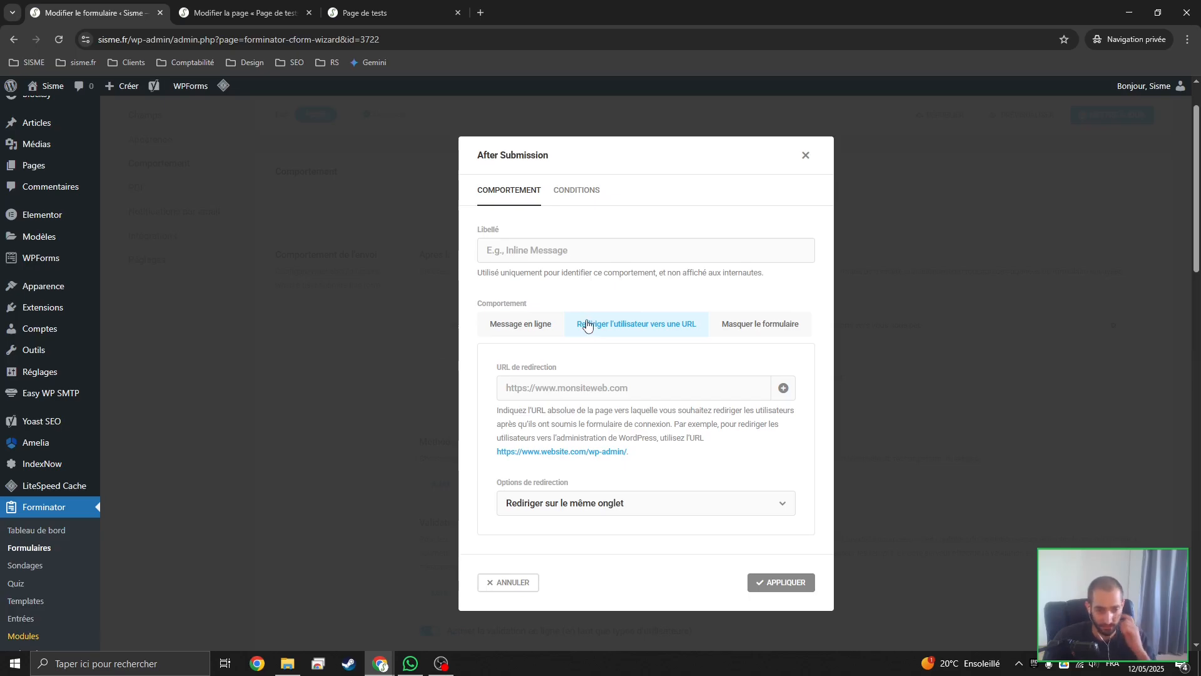
pyautogui.click(773, 333)
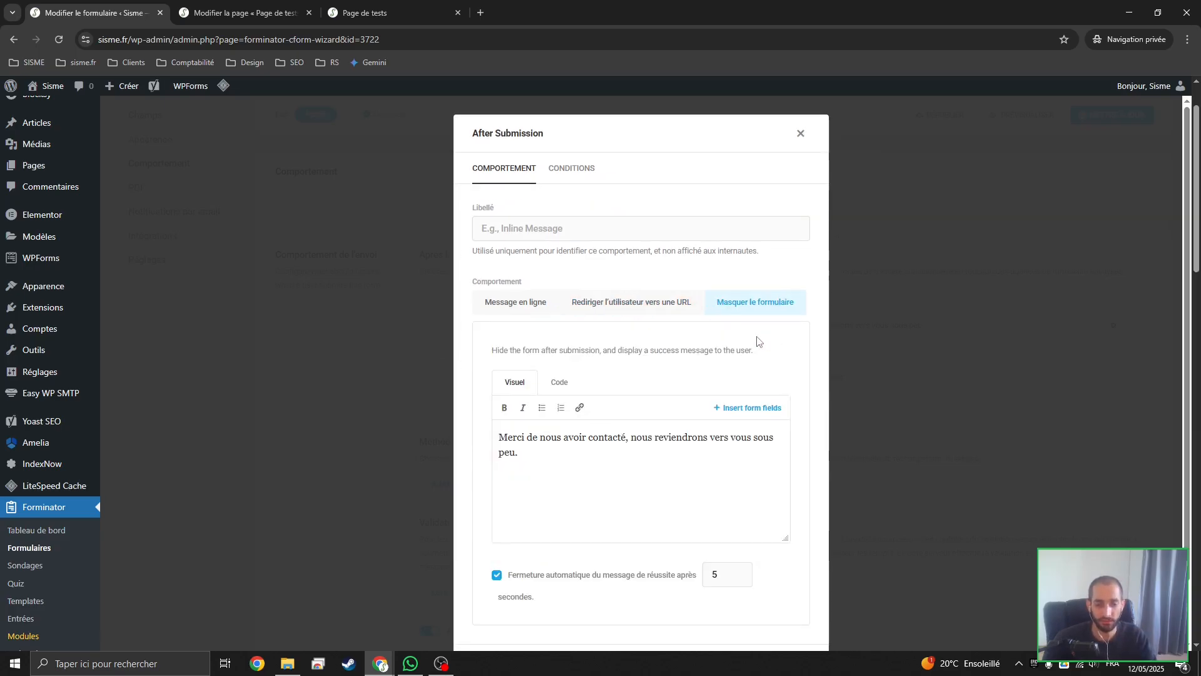
pyautogui.tripleClick(563, 446)
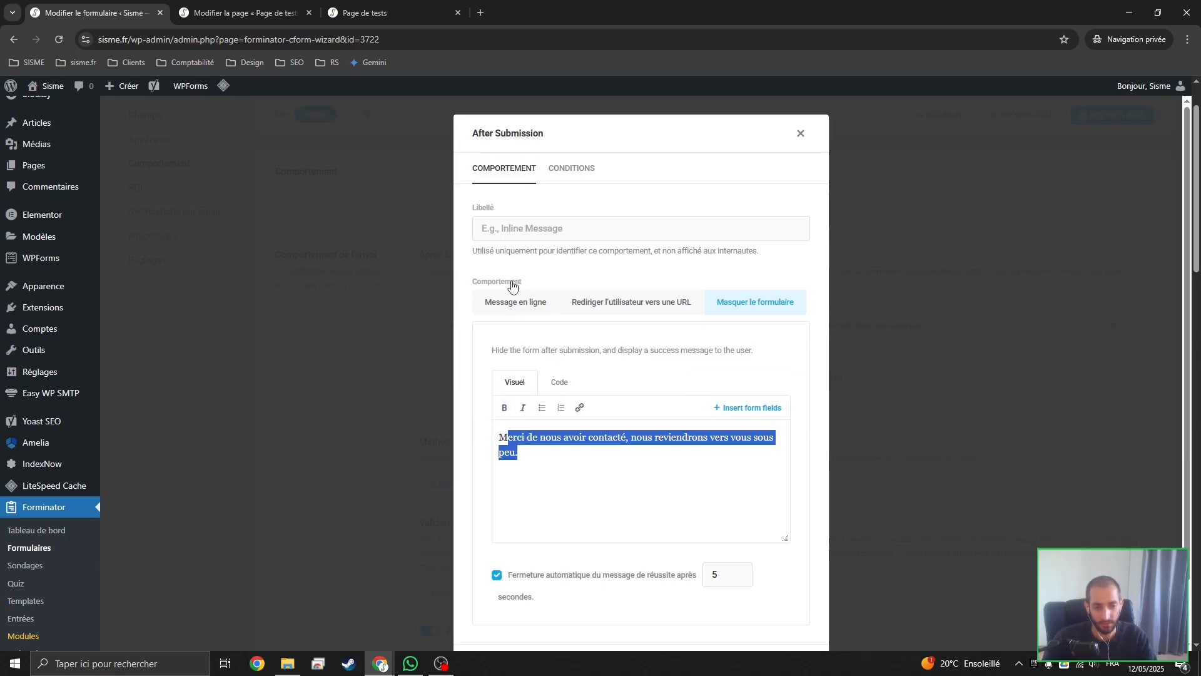
# Choose Message en ligne as the submission behaviour, keep its automatic closing after 5 seconds, and apply it
pyautogui.click(508, 302)
pyautogui.moveTo(535, 453); pyautogui.dragTo(449, 406)
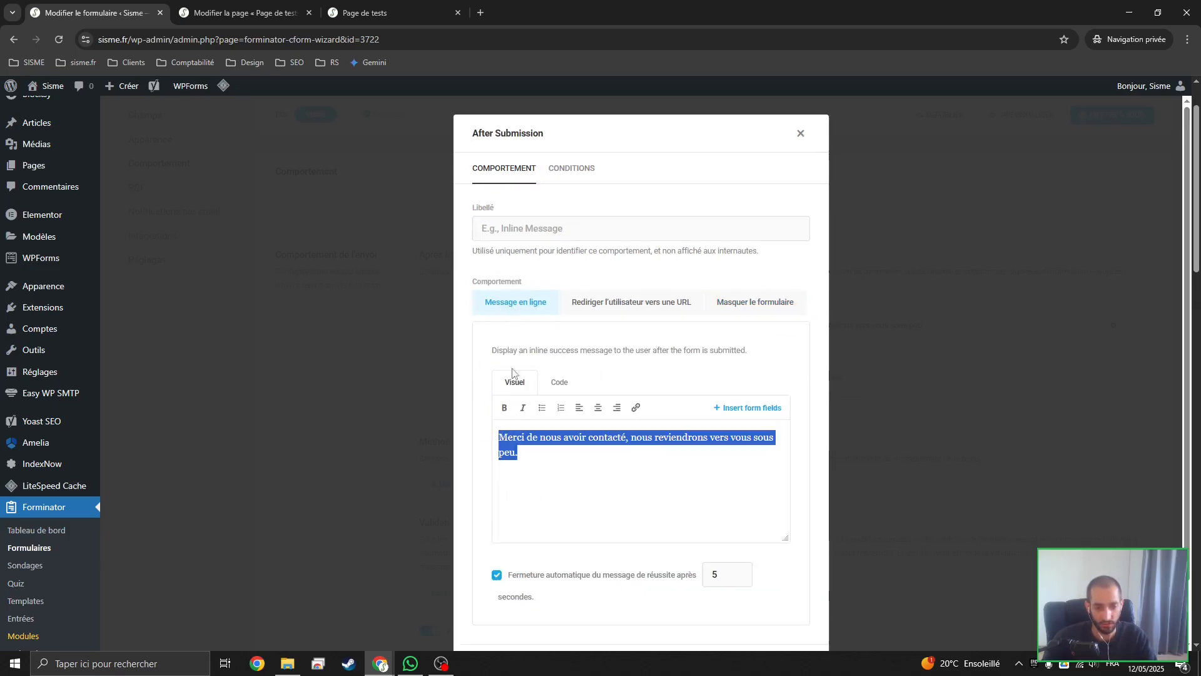
pyautogui.scroll(-2, 657, 441)
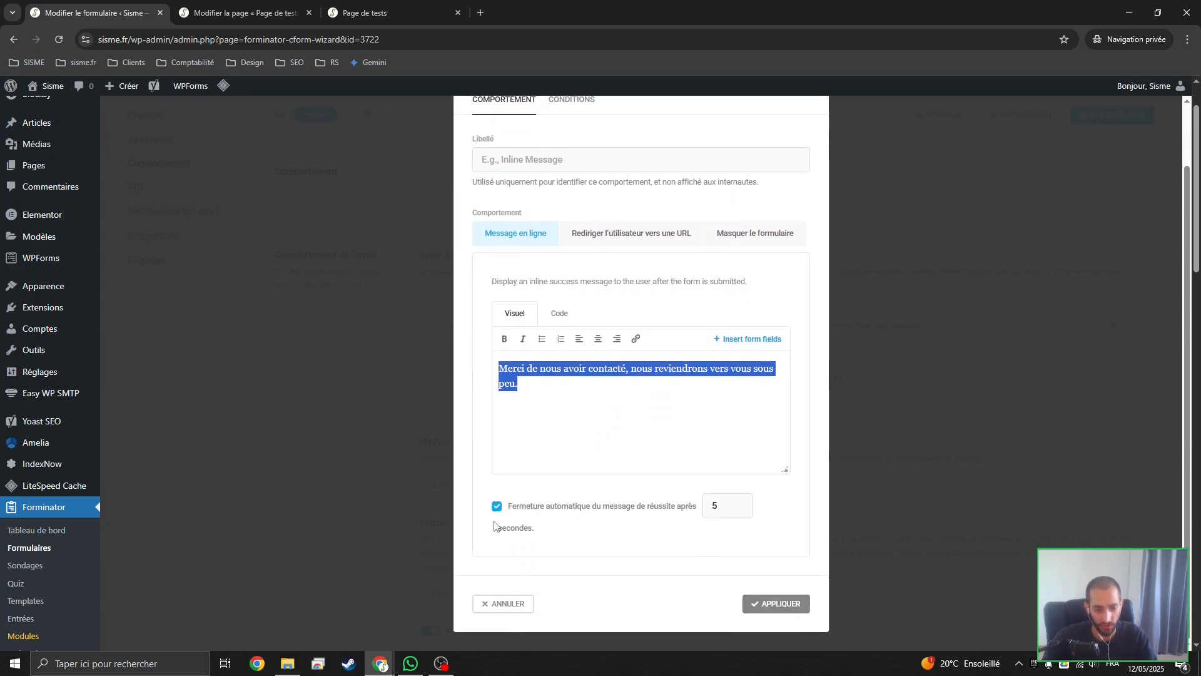
pyautogui.doubleClick(717, 506)
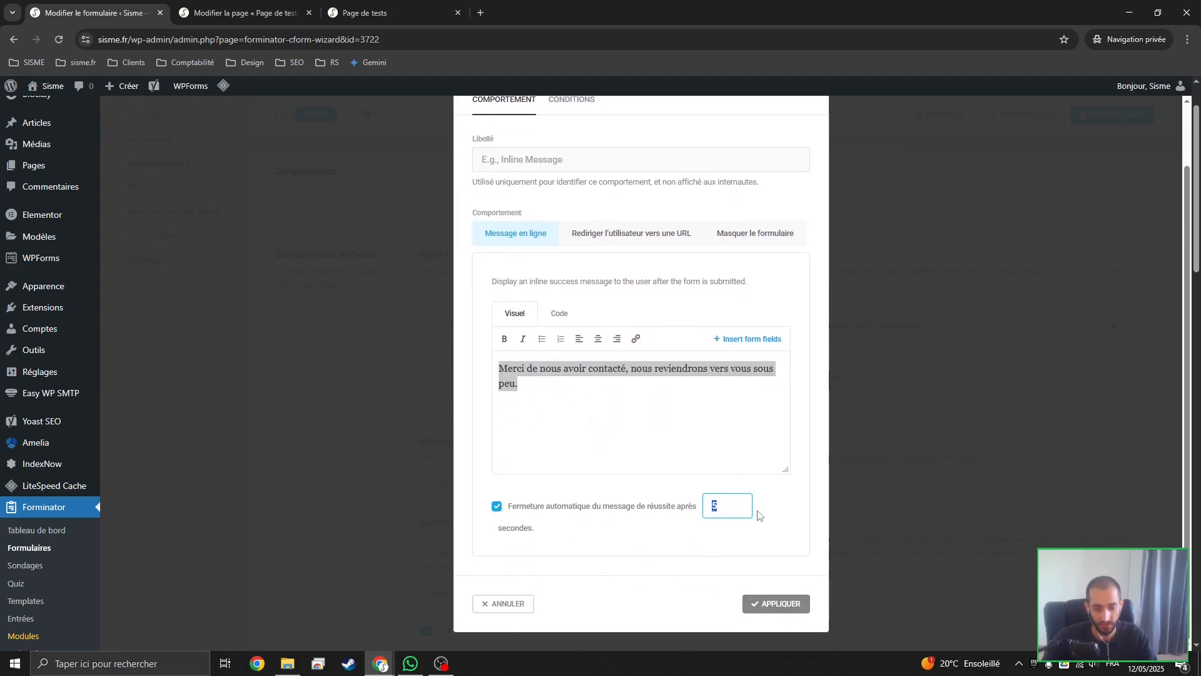
pyautogui.click(771, 604)
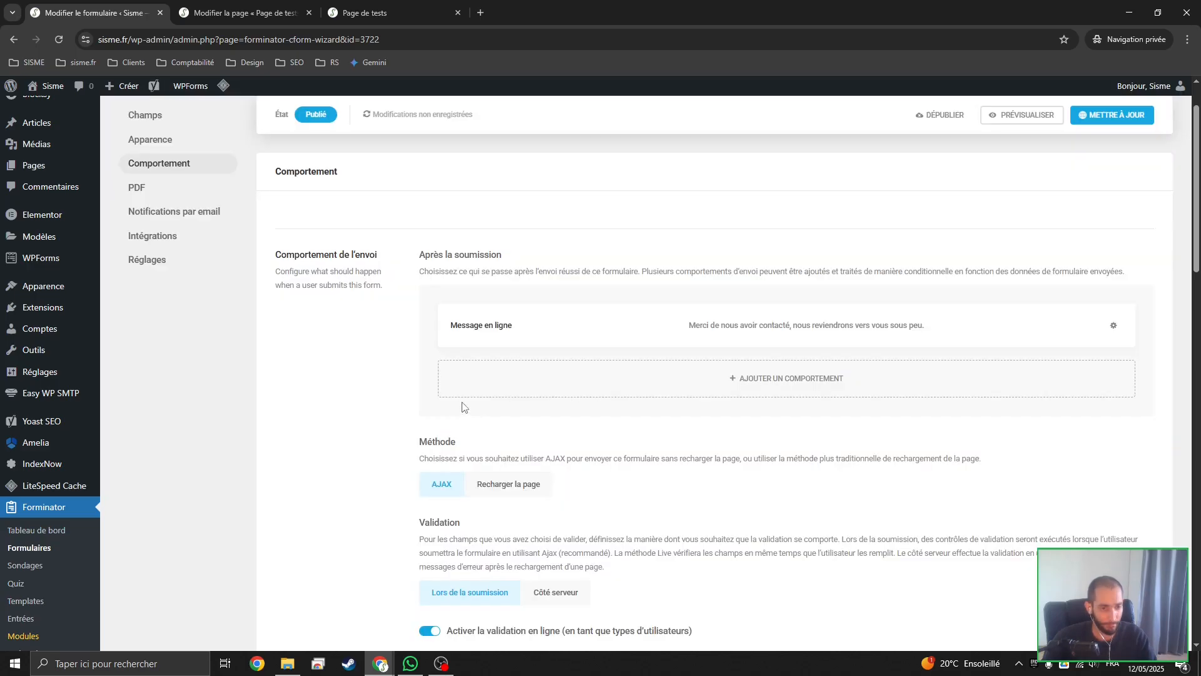
# Review the remaining behaviour settings and the PDF section, and go to the form's email notifications
pyautogui.scroll(-5, 374, 377)
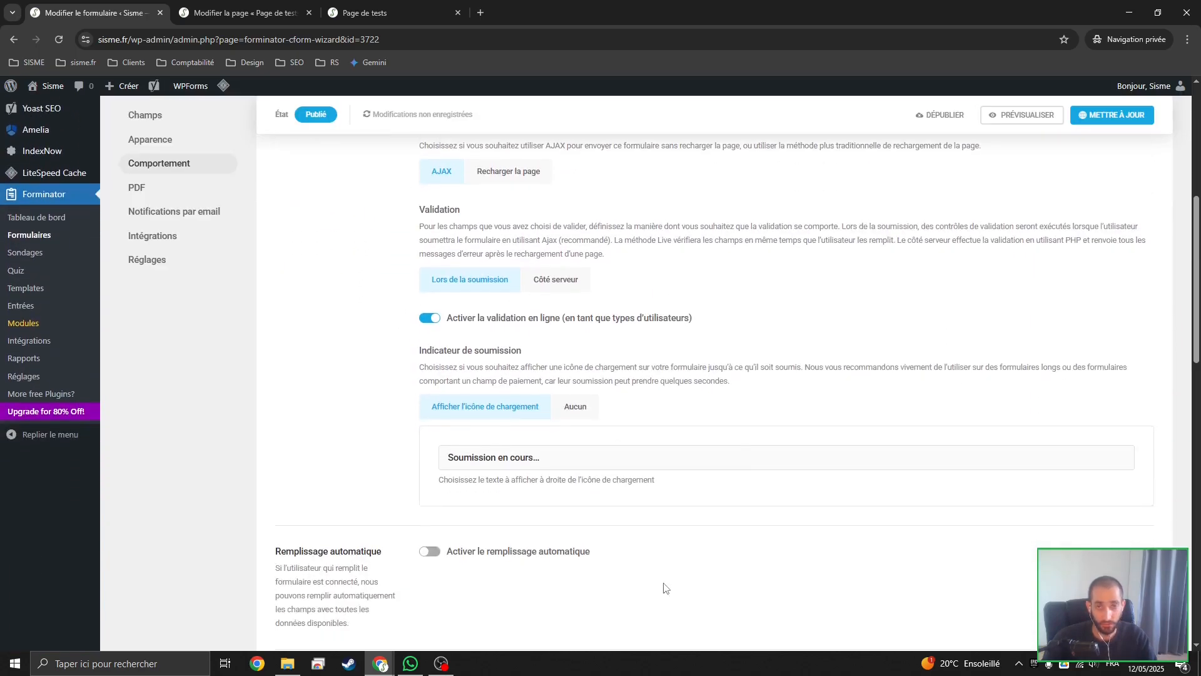
pyautogui.scroll(-15, 598, 529)
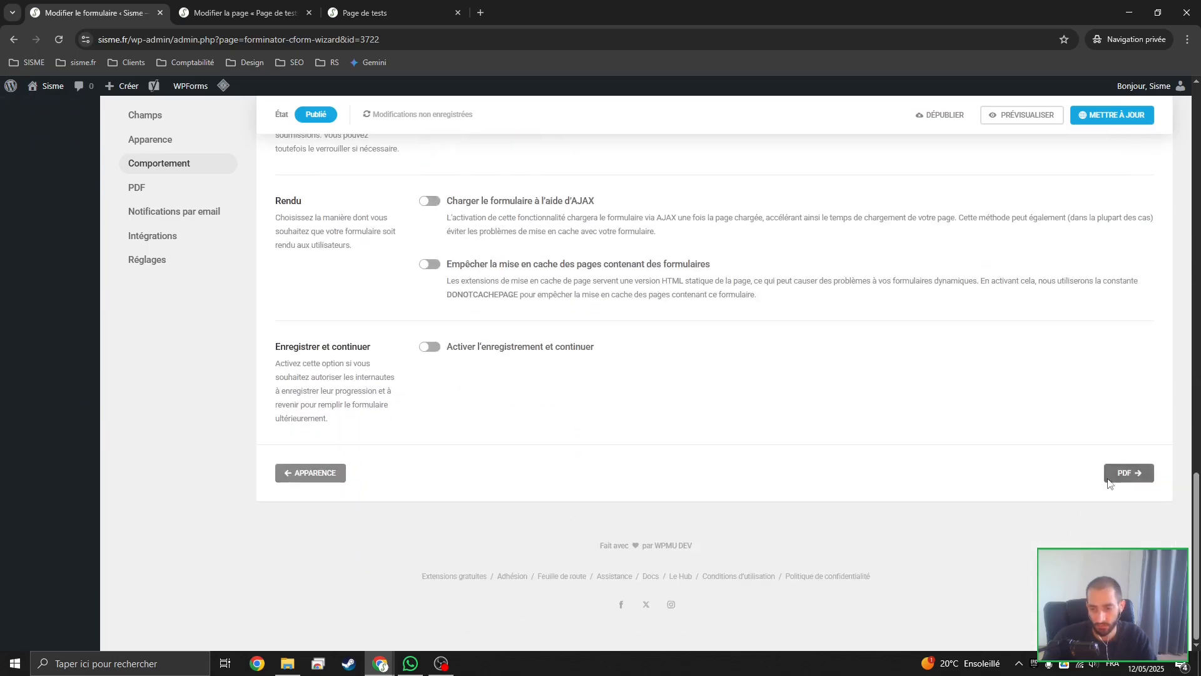
pyautogui.click(1125, 473)
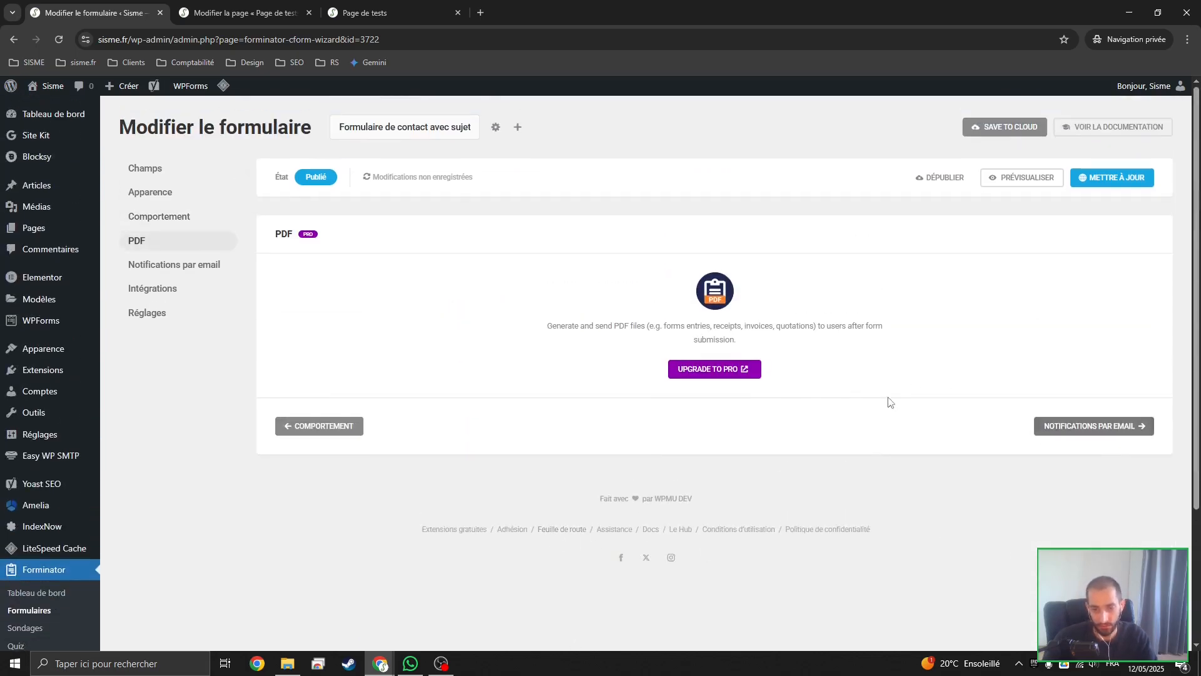
pyautogui.click(1123, 426)
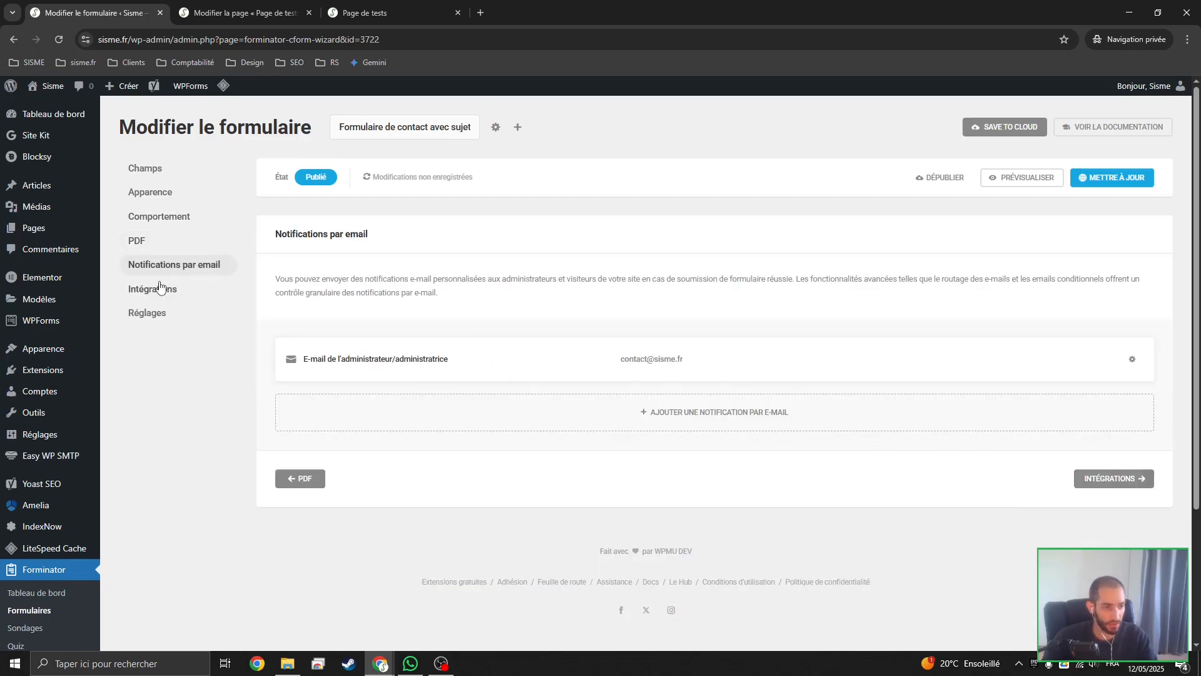
pyautogui.click(198, 270)
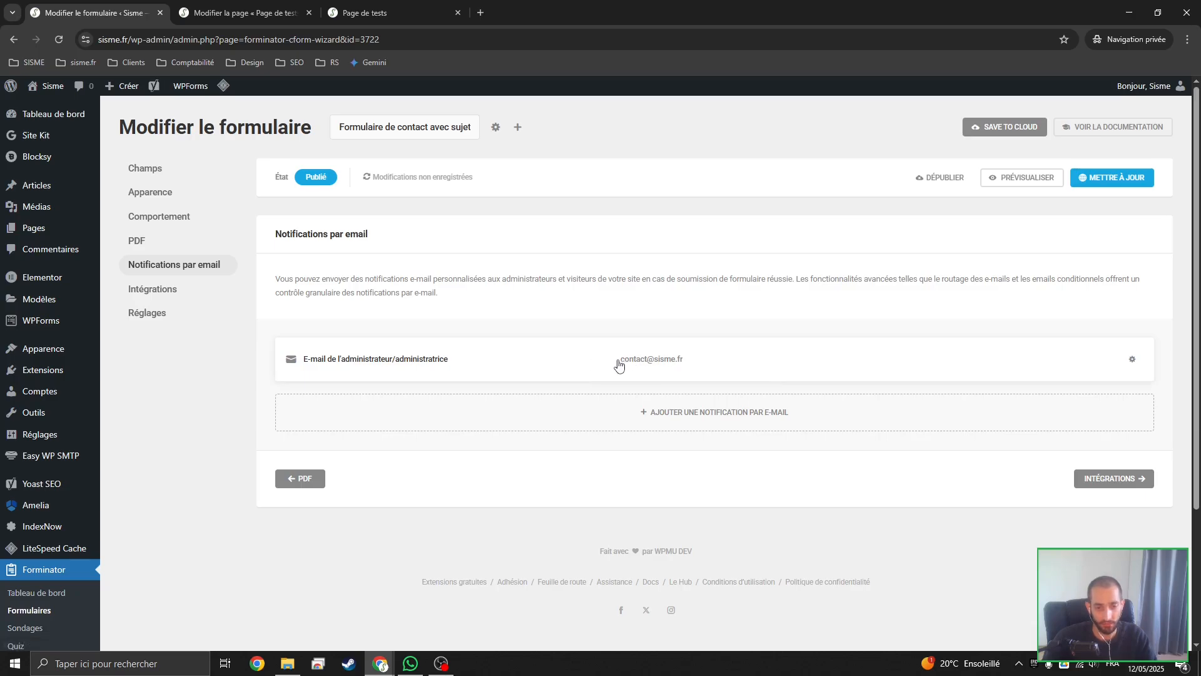
# Open the administrator email notification and replace its whole subject with Contact
pyautogui.click(677, 362)
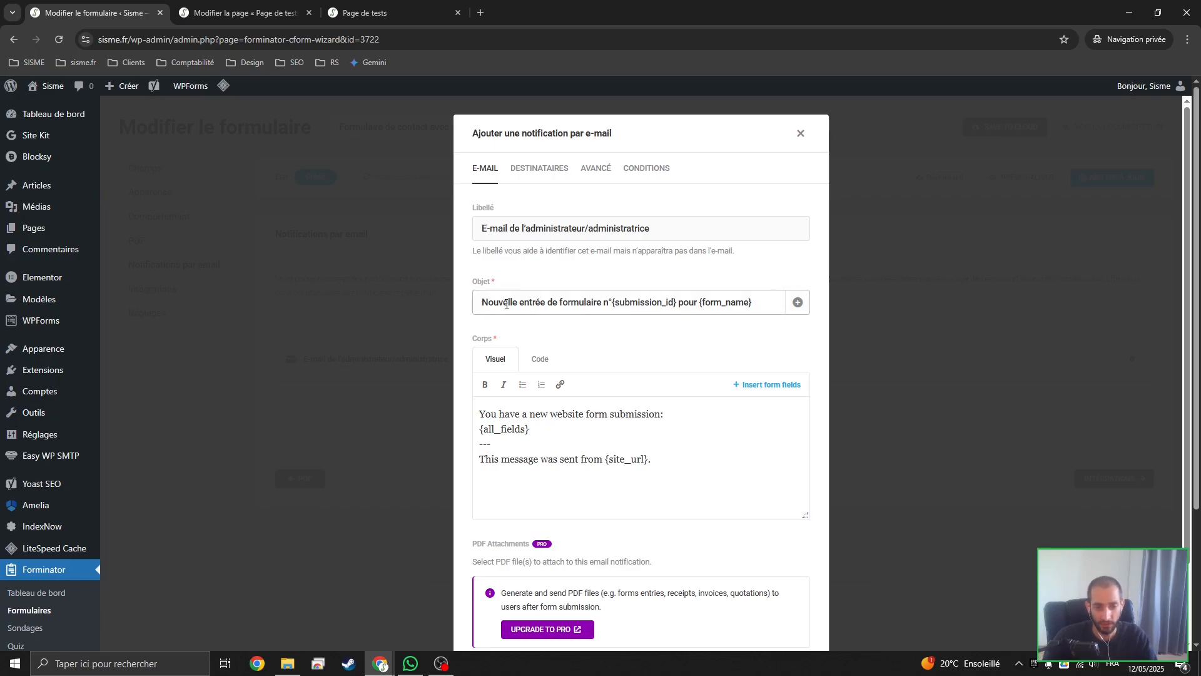
pyautogui.moveTo(611, 306); pyautogui.dragTo(752, 303)
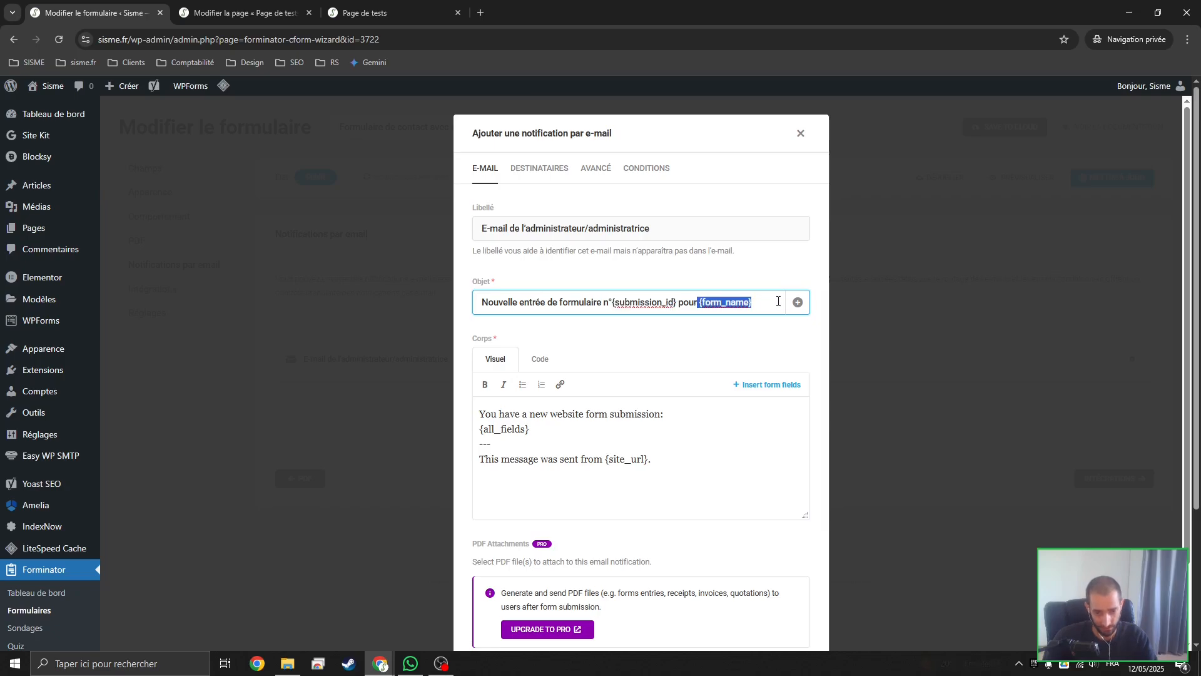
pyautogui.click(657, 307)
pyautogui.moveTo(601, 303); pyautogui.dragTo(445, 305)
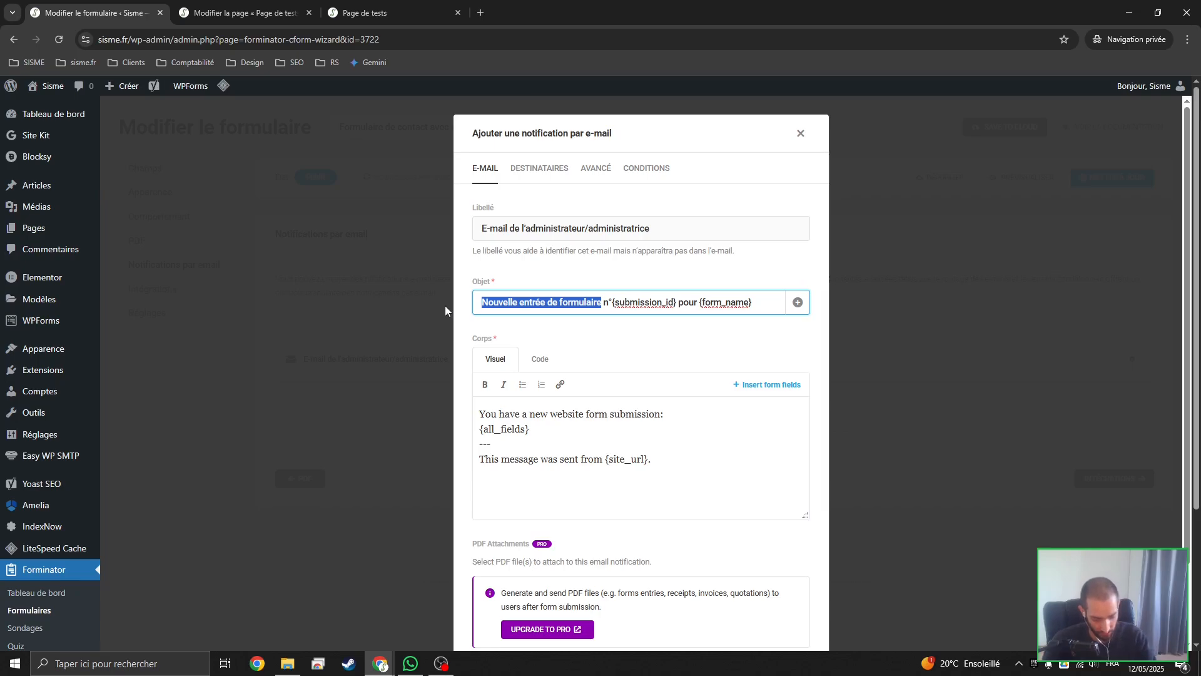
pyautogui.write('Contact')
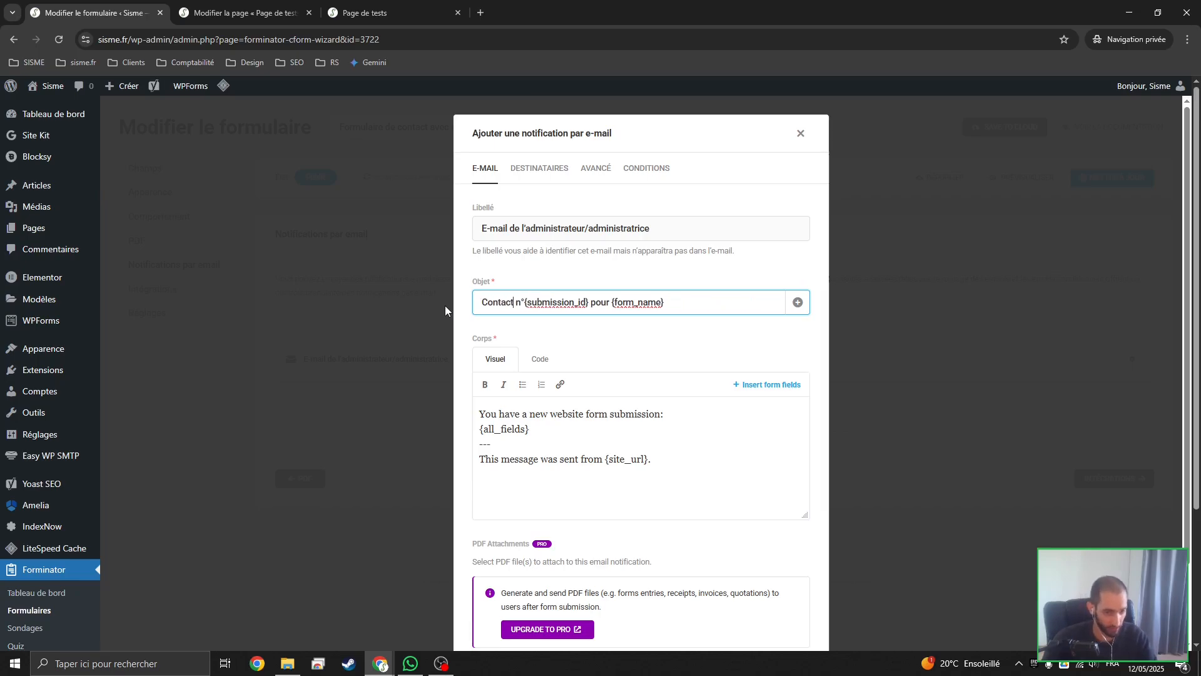
pyautogui.moveTo(517, 303)
pyautogui.mouseDown()
pyautogui.moveTo(592, 304)
pyautogui.moveTo(514, 303)
pyautogui.mouseUp()
pyautogui.press('BackSpace')
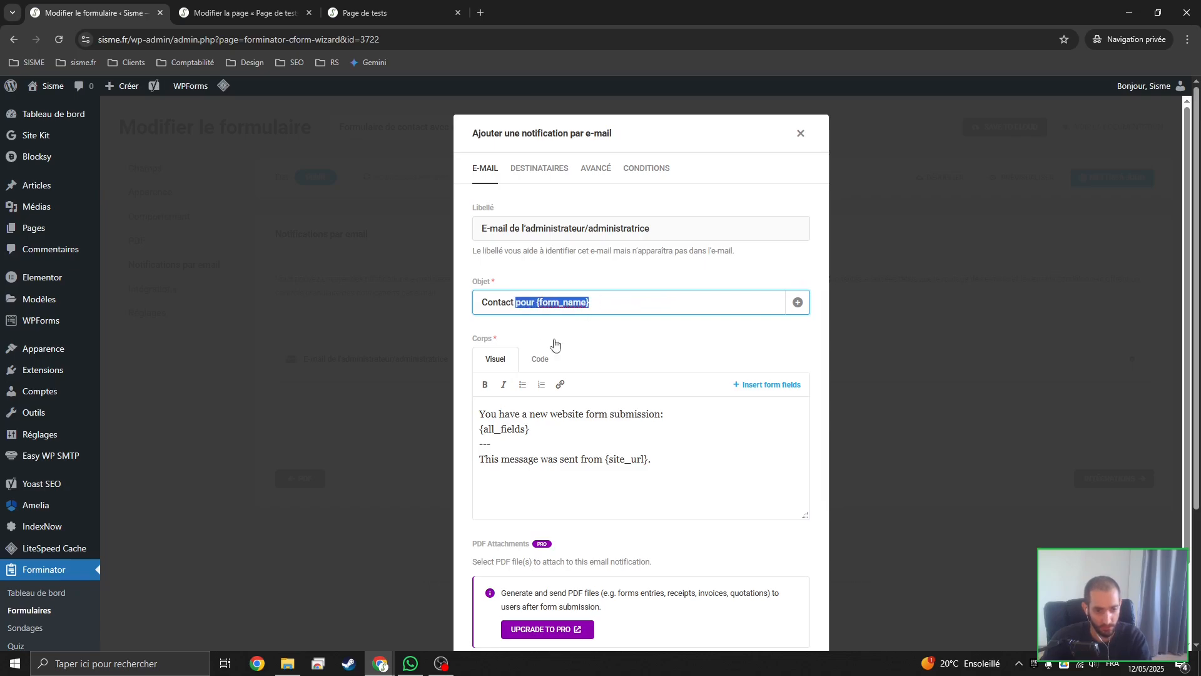
pyautogui.press('BackSpace')
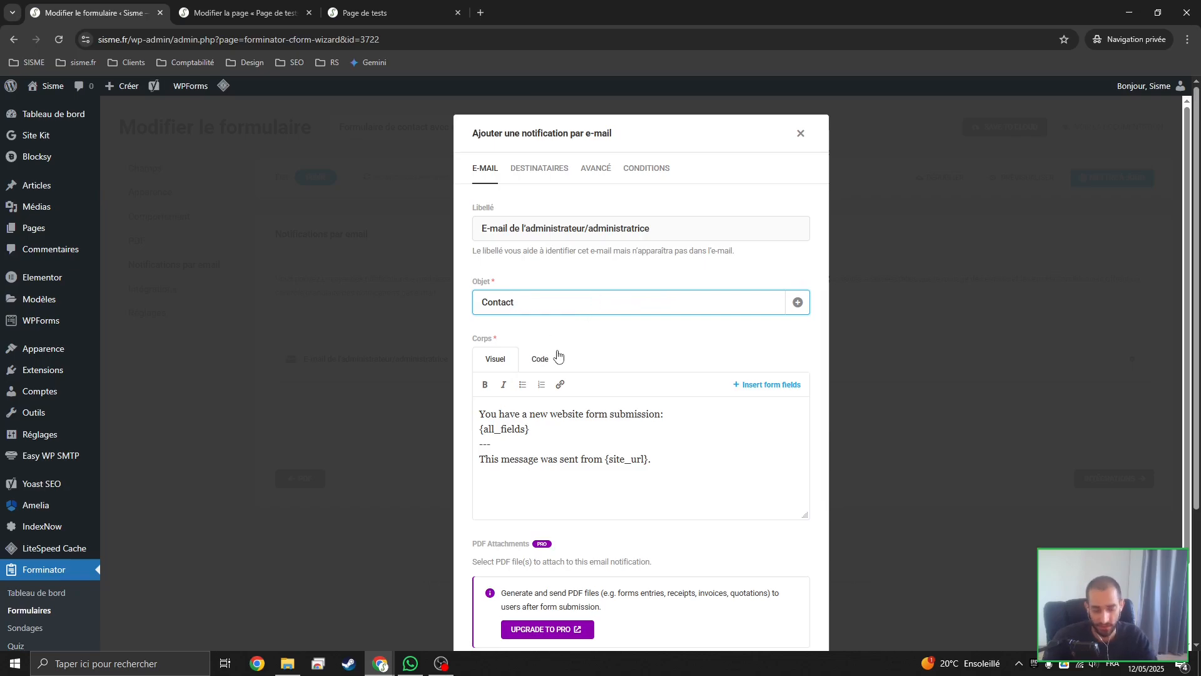
# Append the {select-1} and {text-1} form fields to the notification subject after Contact, with an extra space between them
pyautogui.click(797, 302)
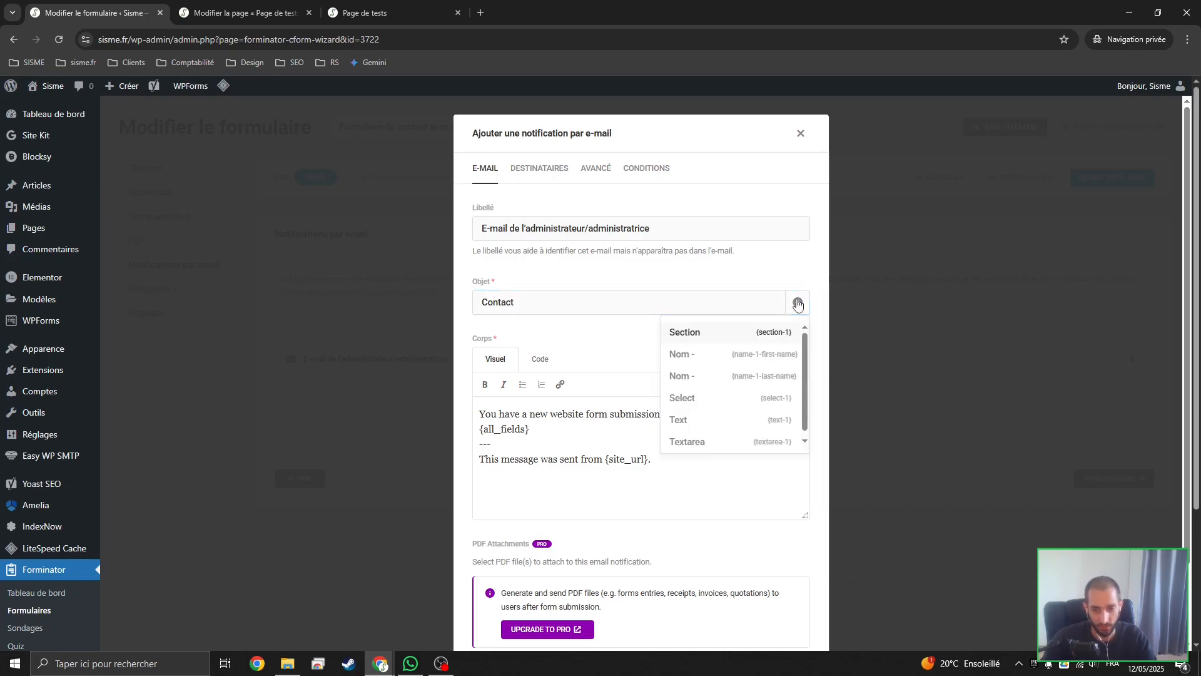
pyautogui.click(797, 303)
pyautogui.click(797, 303)
pyautogui.click(699, 404)
pyautogui.click(797, 302)
pyautogui.click(726, 419)
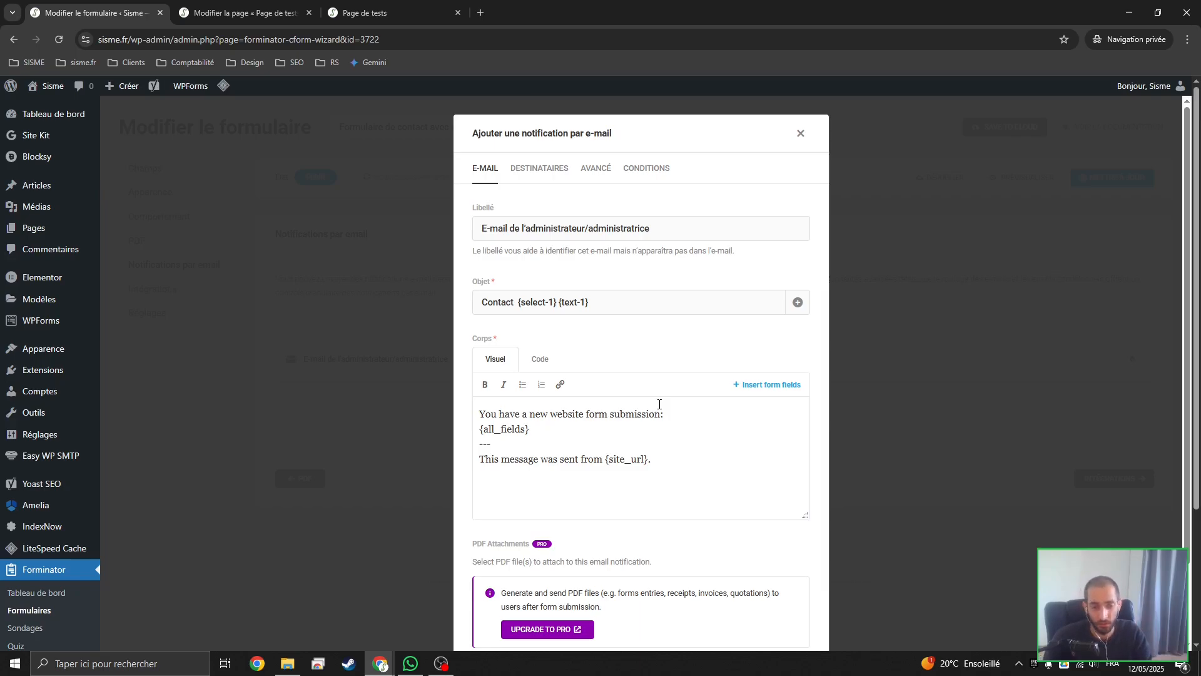
pyautogui.click(560, 304)
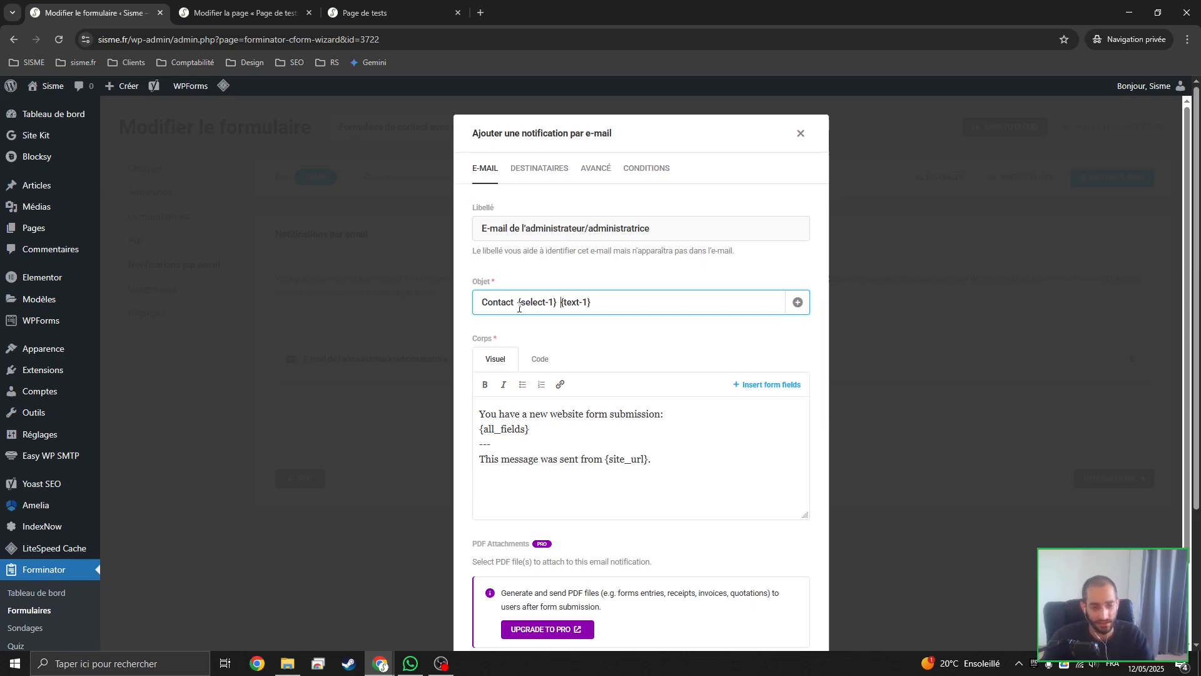
pyautogui.moveTo(518, 305); pyautogui.dragTo(553, 302)
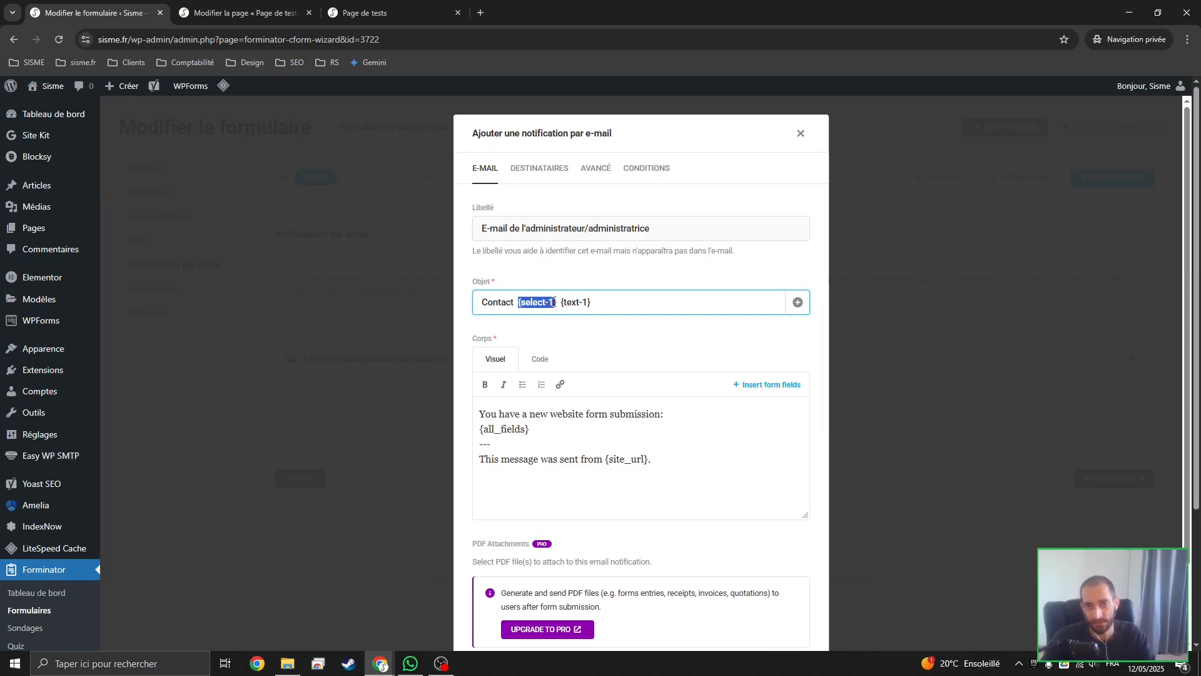
pyautogui.click(556, 302)
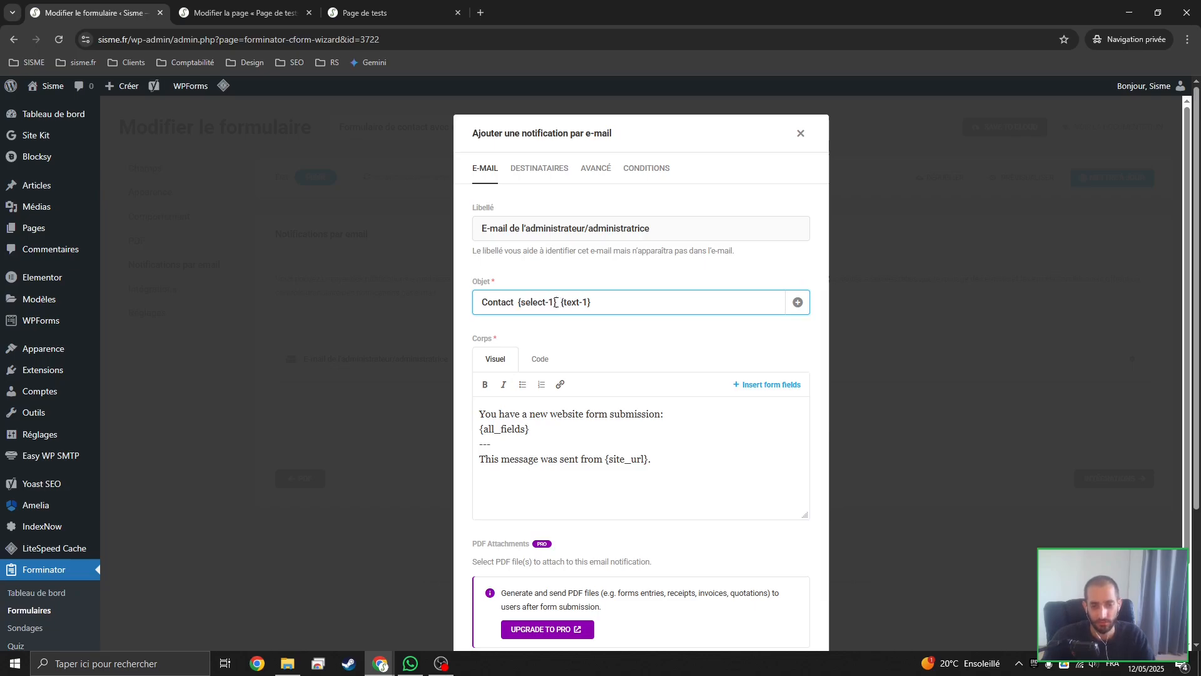
pyautogui.moveTo(523, 304); pyautogui.dragTo(606, 302)
pyautogui.click(590, 302)
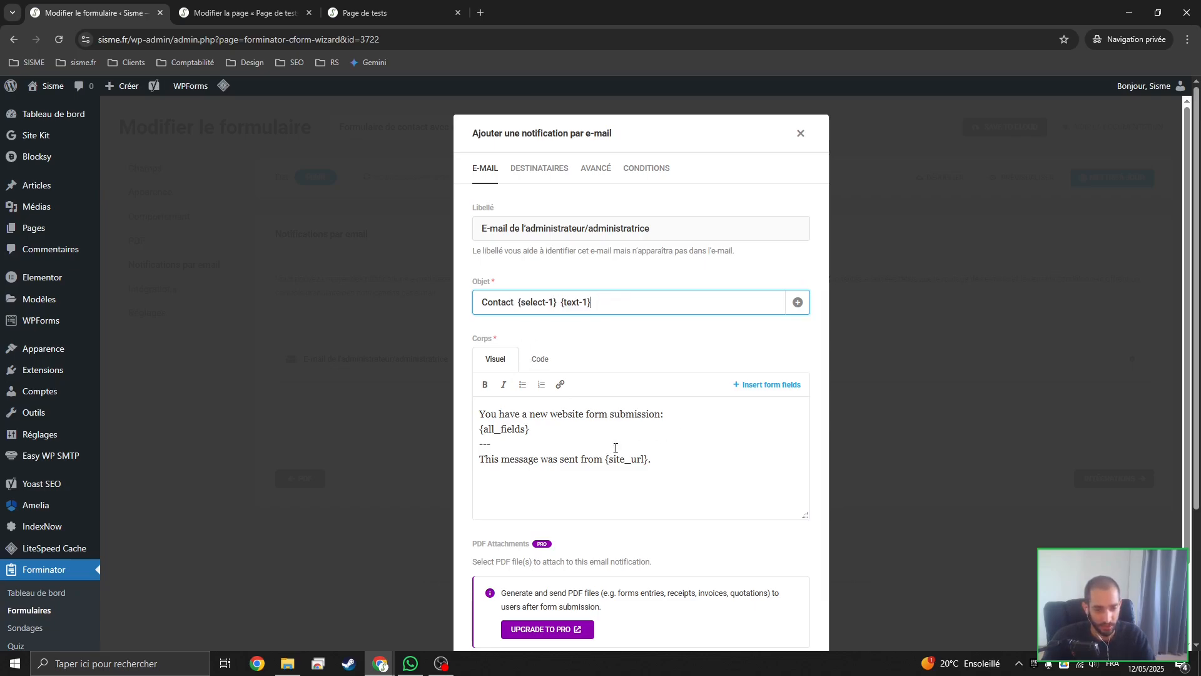
# Replace the first line of the email body with Formulaire de contact, followed by a blank line
pyautogui.moveTo(681, 421); pyautogui.dragTo(409, 412)
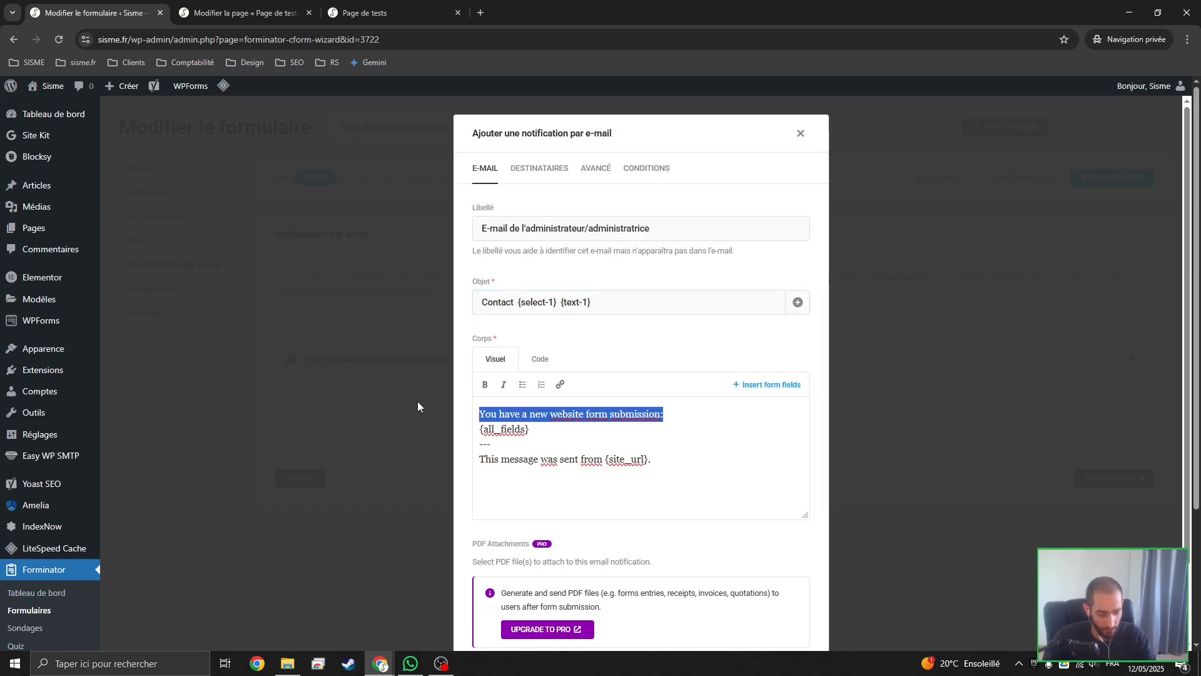
pyautogui.write('Nouveau d')
pyautogui.press('BackSpace')
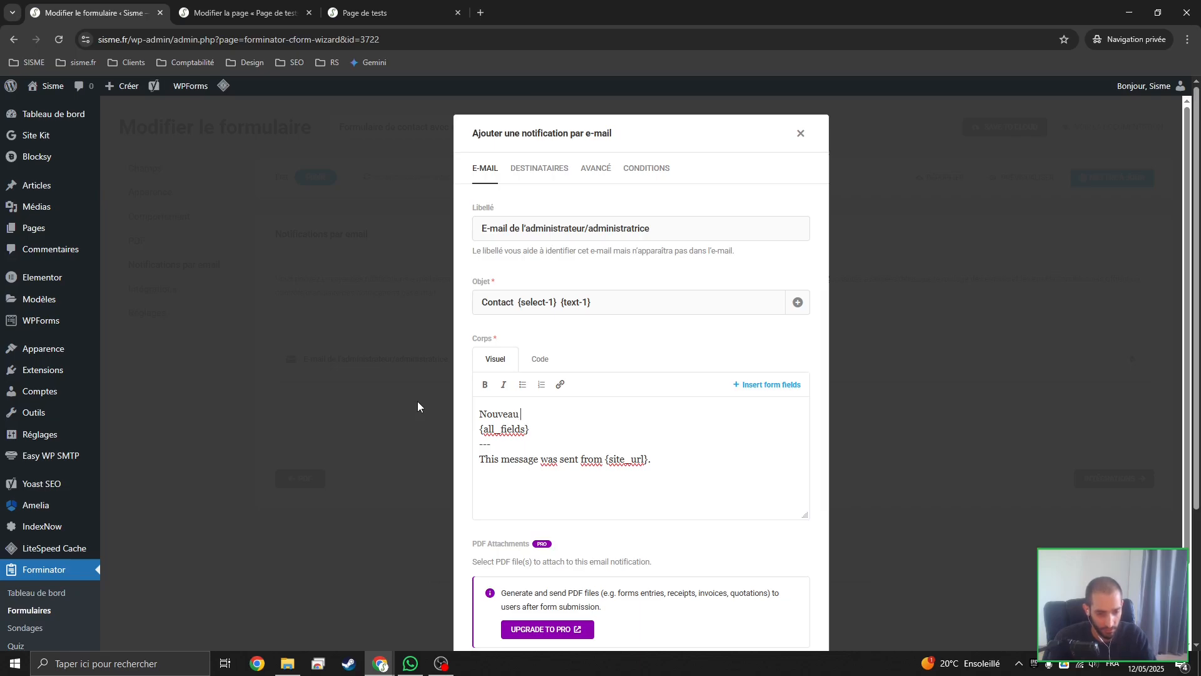
pyautogui.hotkey('ctrl', 'BackSpace')
pyautogui.write('Formula')
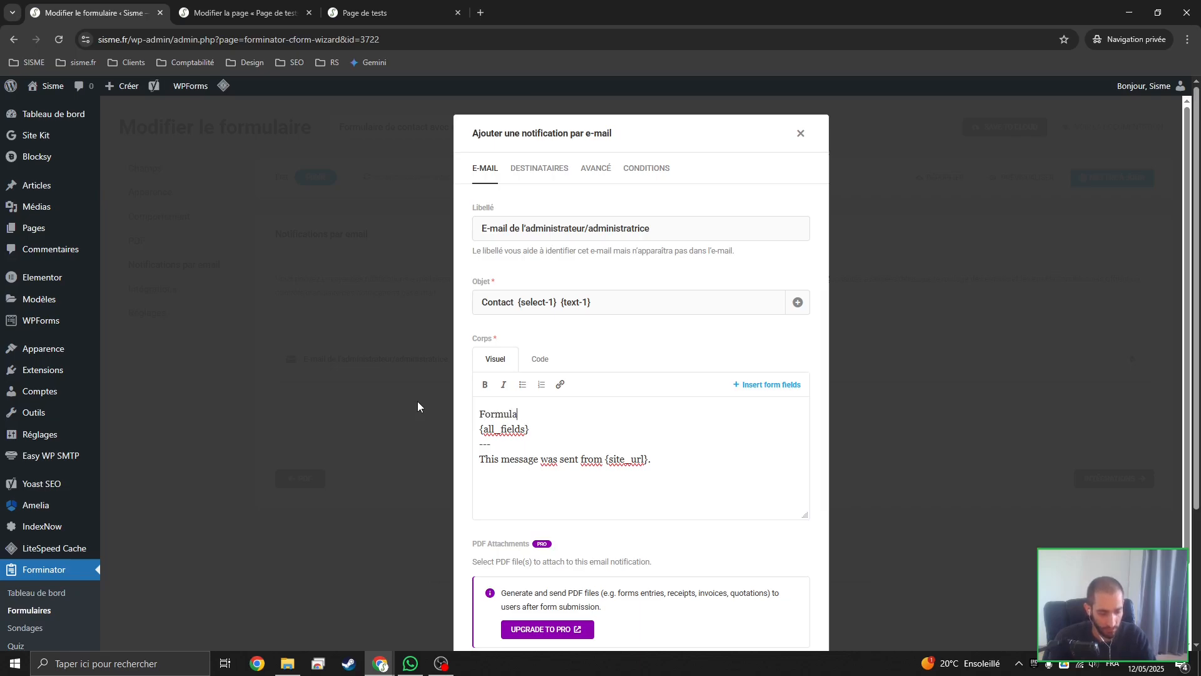
pyautogui.write('ire de contact')
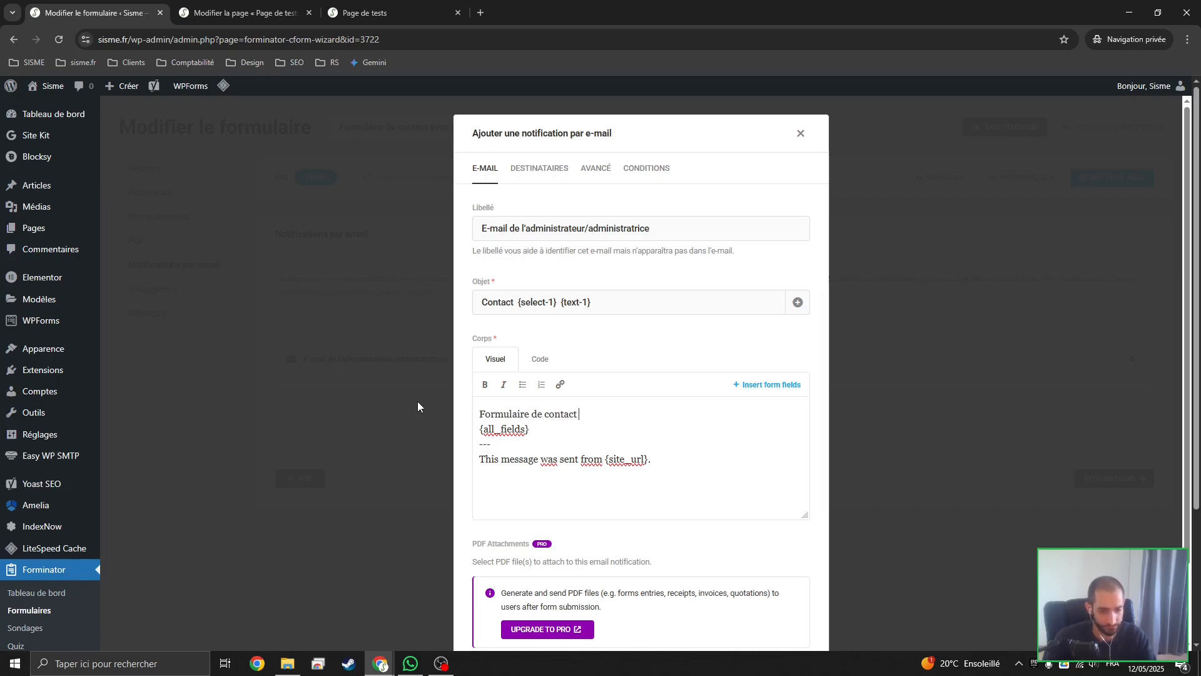
pyautogui.press('Return')
# Delete the separator and site URL line below {all_fields} in the body, and open the list of insertable form fields
pyautogui.click(538, 448)
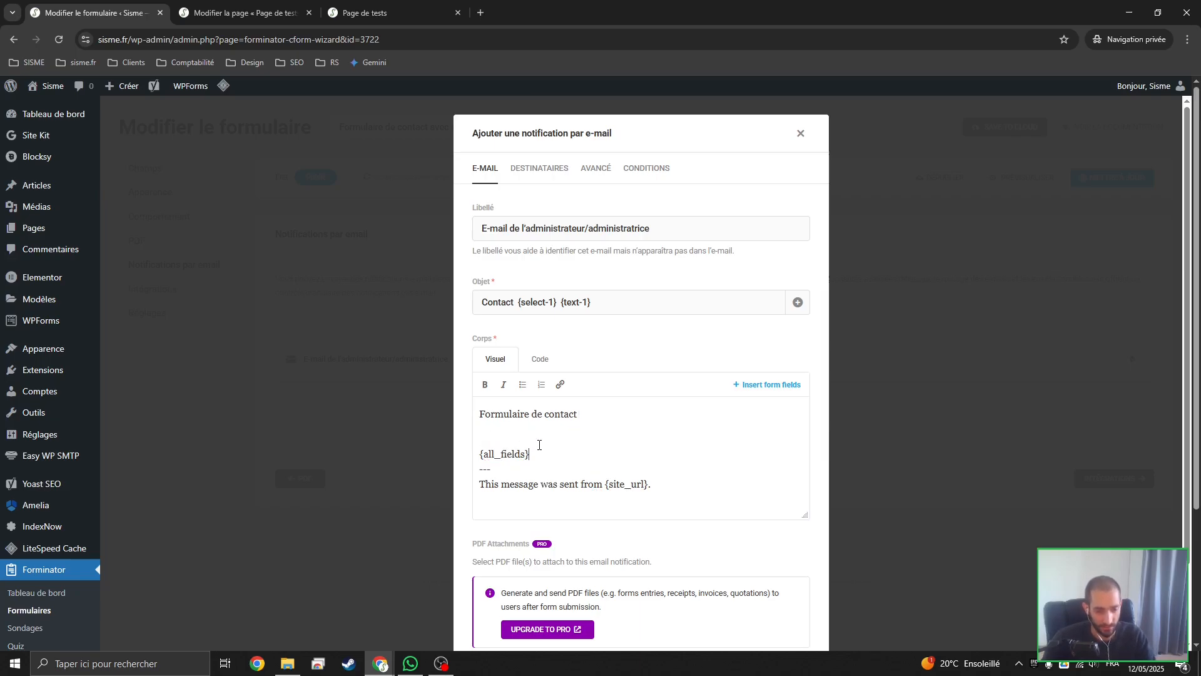
pyautogui.press('Return')
pyautogui.scroll(-1, 673, 494)
pyautogui.moveTo(673, 493); pyautogui.dragTo(481, 454)
pyautogui.press('BackSpace')
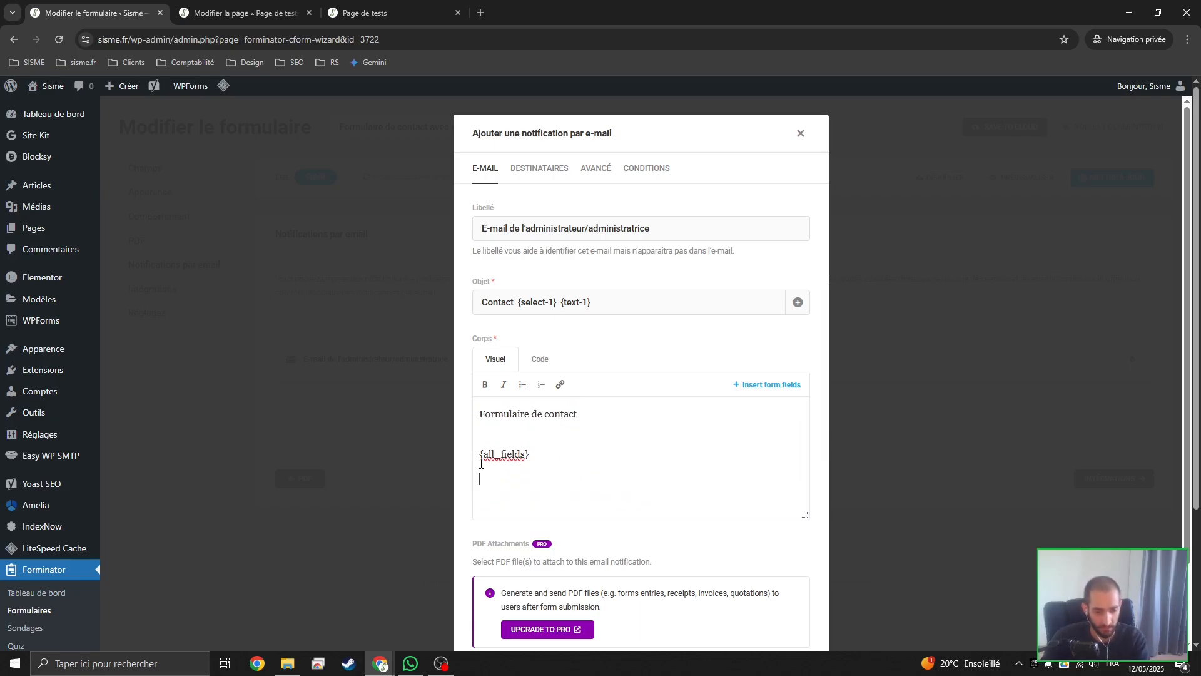
pyautogui.click(765, 386)
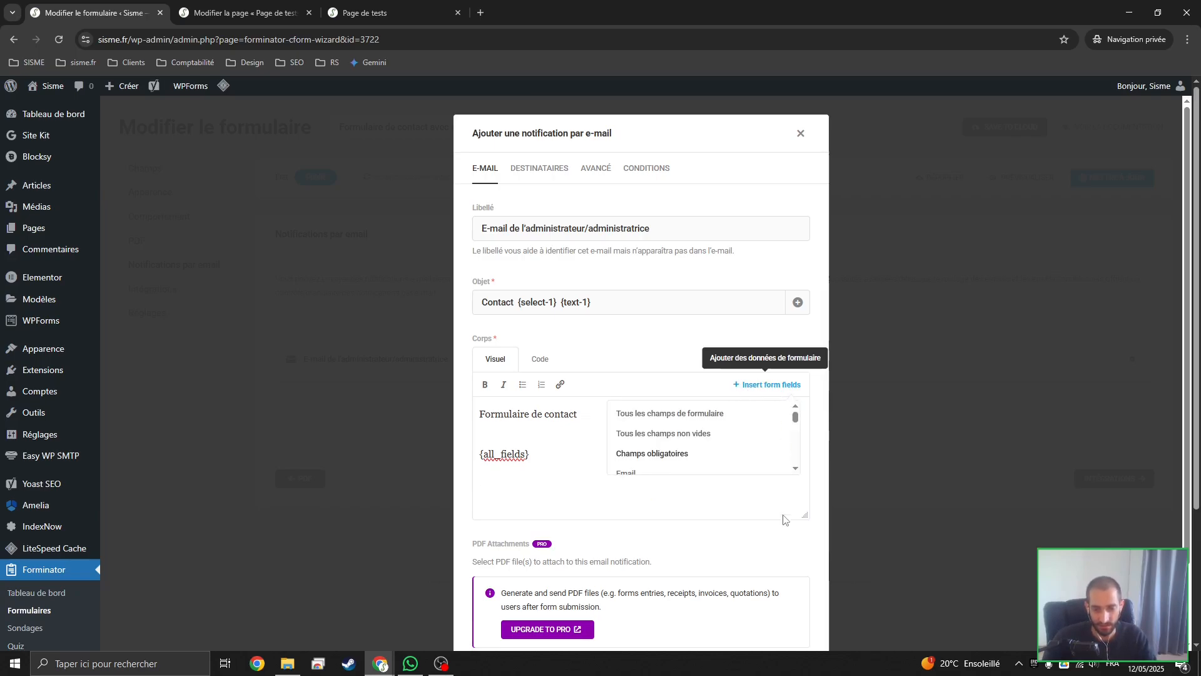
# Enlarge the email body editor vertically and browse the list of insertable form fields
pyautogui.moveTo(805, 515); pyautogui.dragTo(823, 657)
pyautogui.scroll(-2, 780, 505)
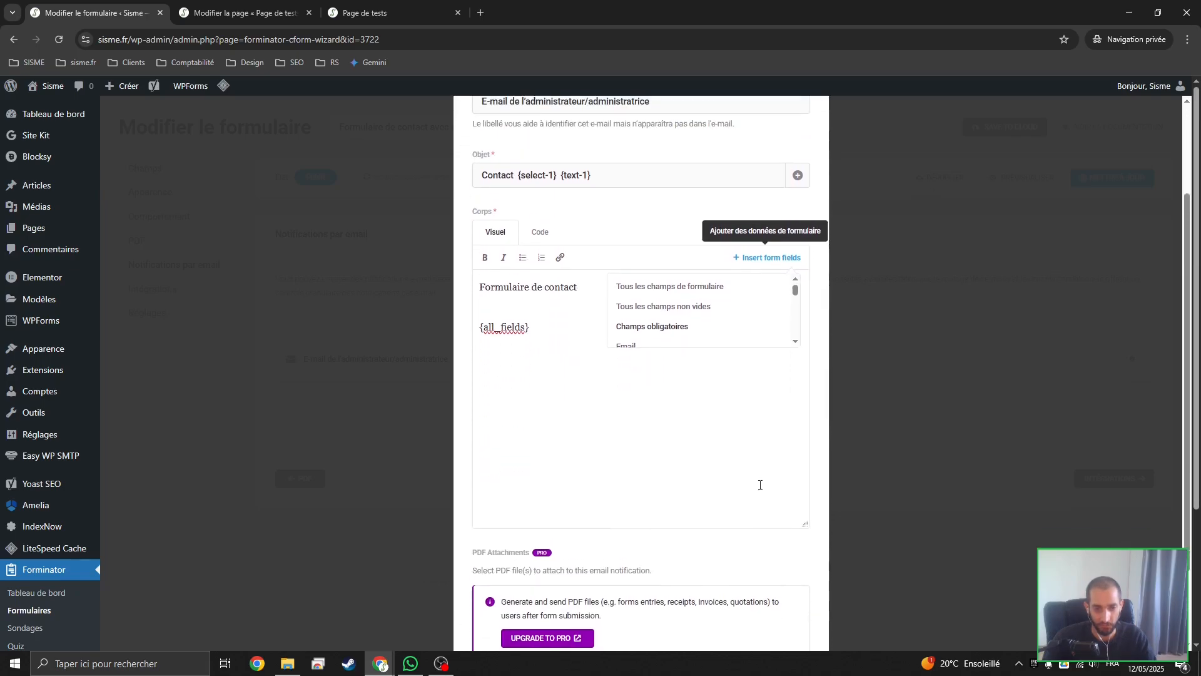
pyautogui.moveTo(795, 289); pyautogui.dragTo(799, 297)
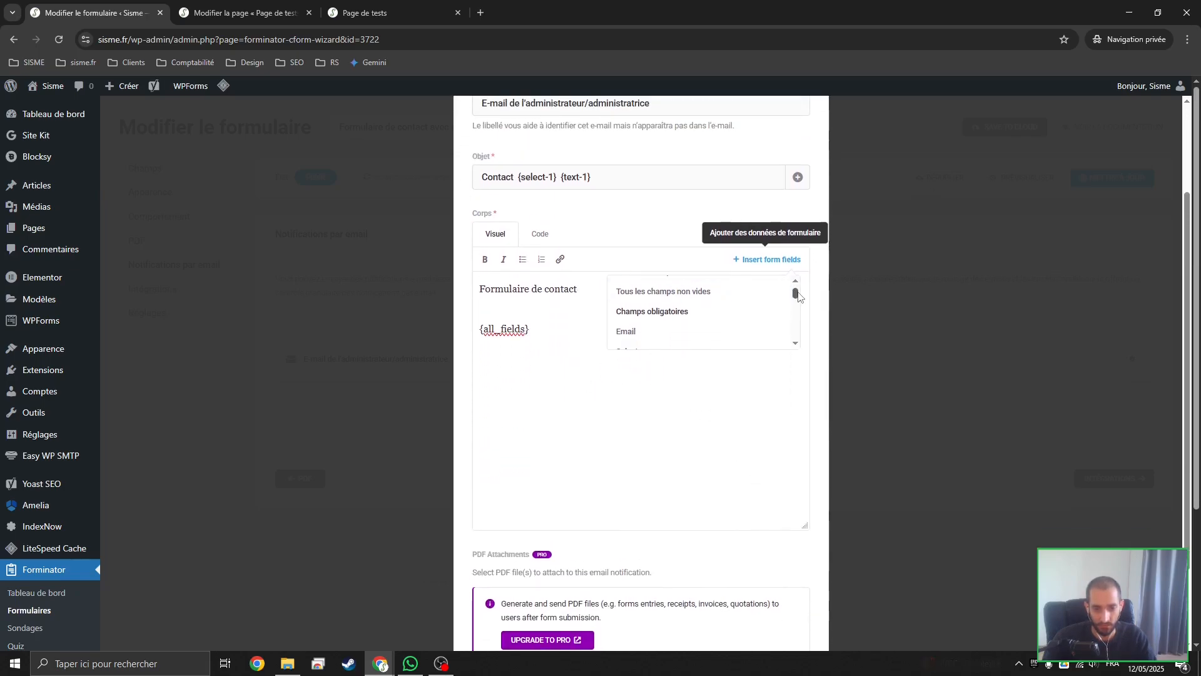
pyautogui.scroll(1, 689, 311)
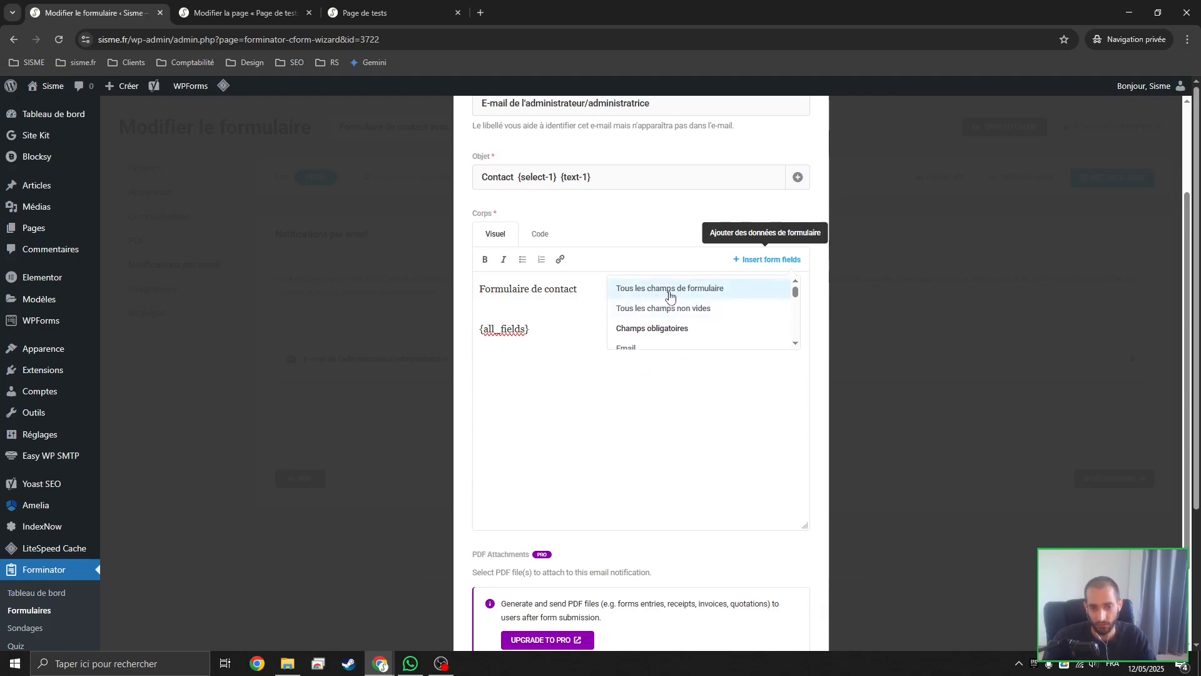
# Try inserting {all_fields} and {all_non_empty_fields} in turn on a new line below the existing placeholder, deleting each one again
pyautogui.click(639, 297)
pyautogui.moveTo(530, 354); pyautogui.dragTo(450, 367)
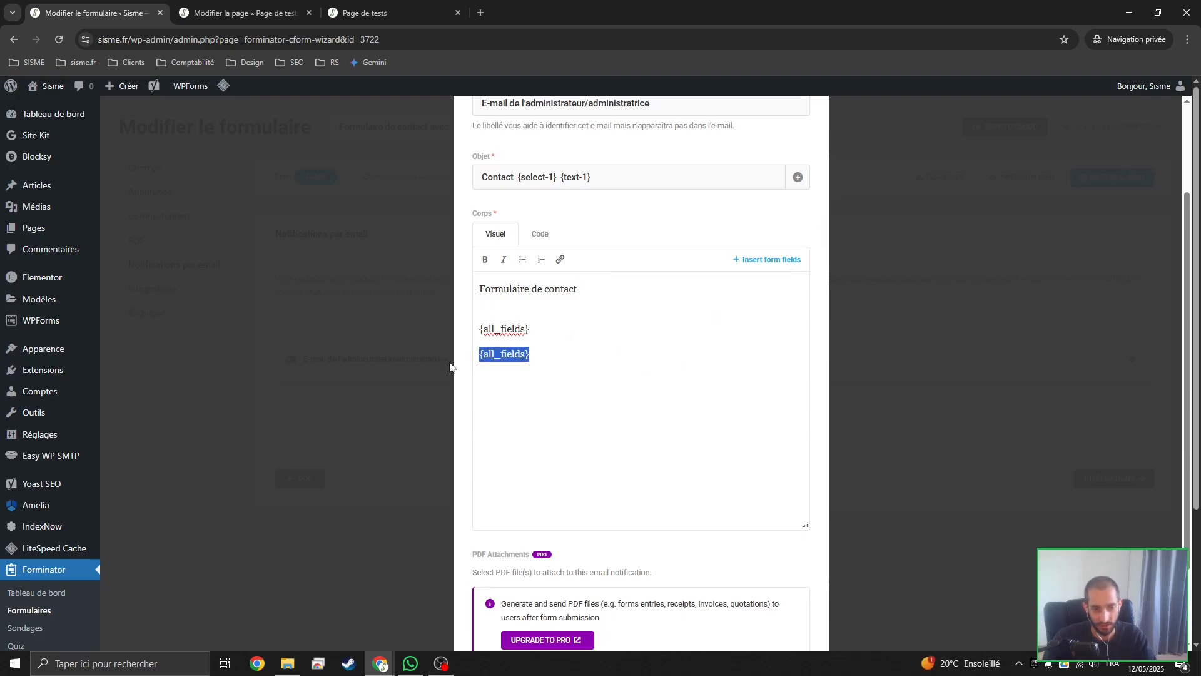
pyautogui.press('BackSpace')
pyautogui.click(770, 259)
pyautogui.click(686, 315)
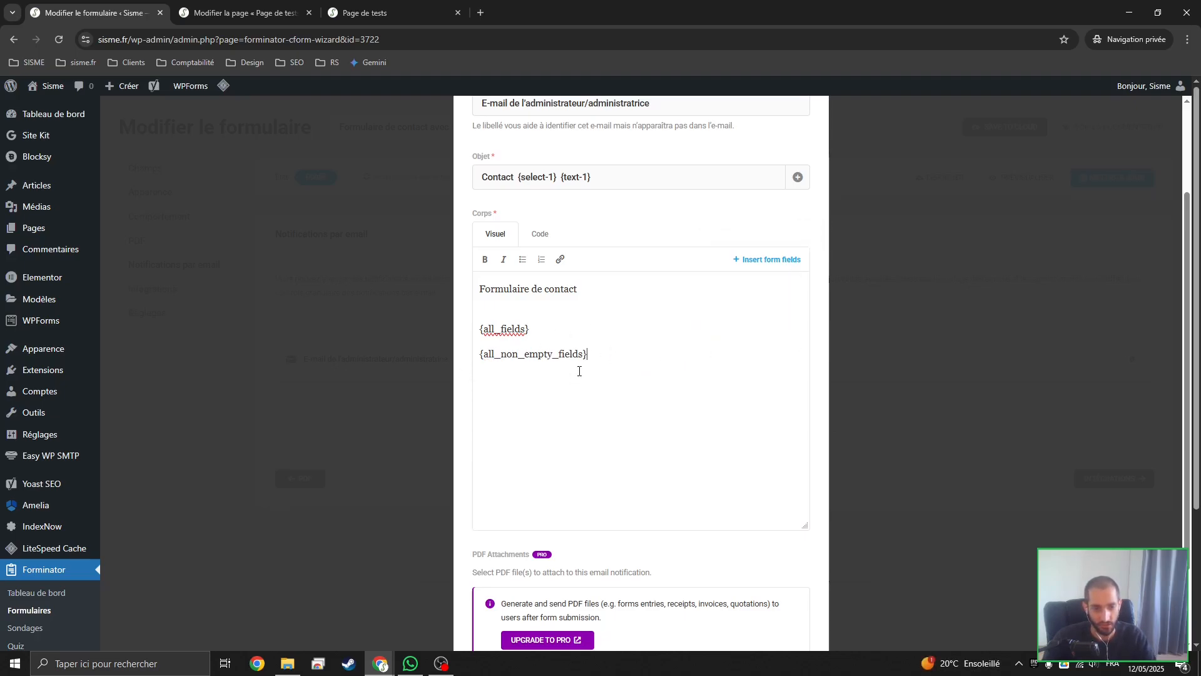
pyautogui.moveTo(619, 353); pyautogui.dragTo(456, 363)
pyautogui.press('BackSpace')
# Try inserting the Email form field {email-1} on its own below {all_fields}, and delete it again
pyautogui.click(771, 259)
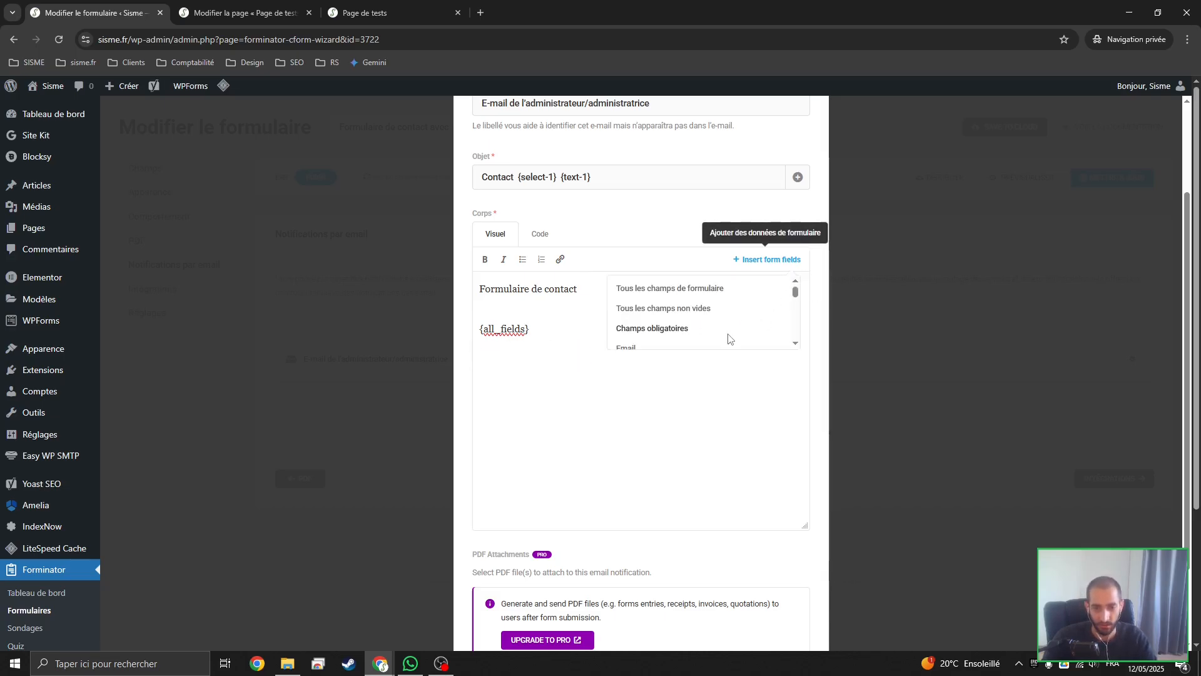
pyautogui.scroll(-2, 703, 332)
pyautogui.click(644, 290)
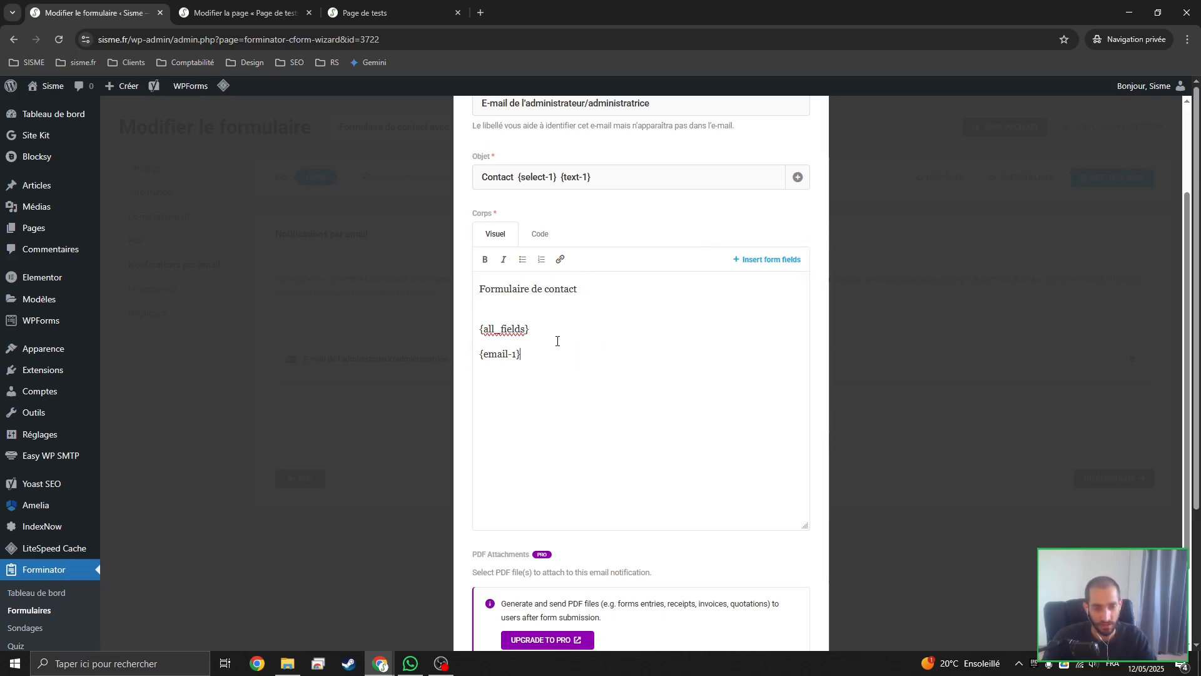
pyautogui.moveTo(529, 354); pyautogui.dragTo(409, 348)
pyautogui.press('BackSpace')
# Add the line Email : below {all_fields} in the body and append the Email form field {email-1} to it
pyautogui.write('E')
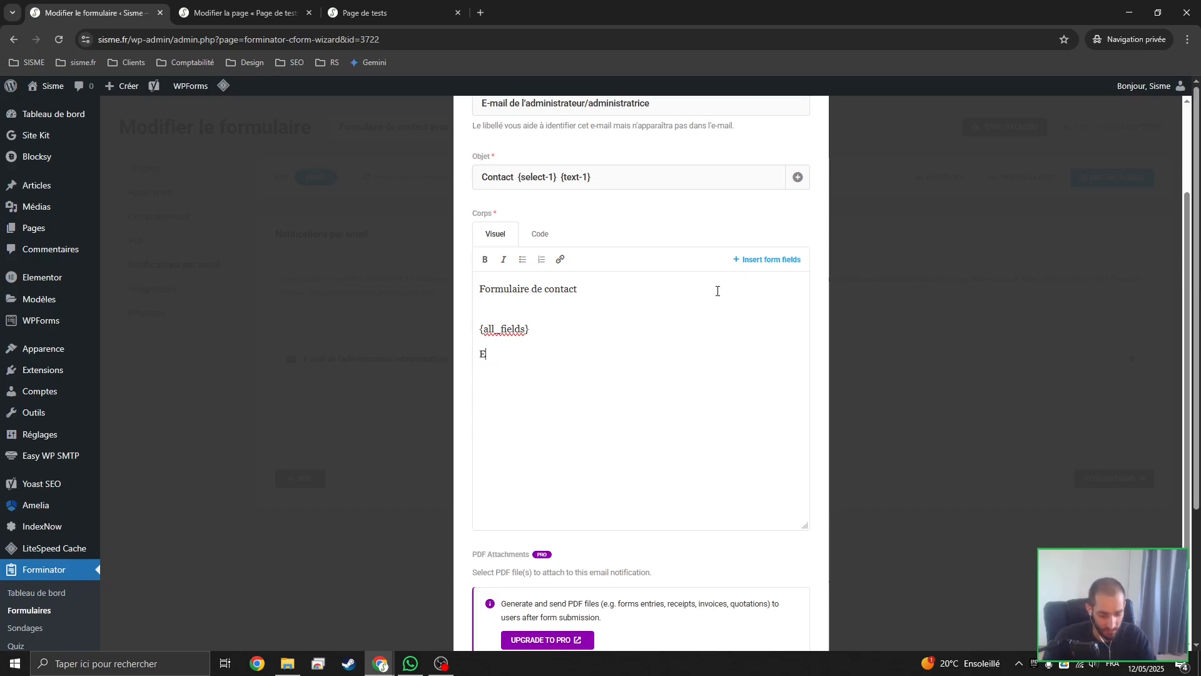
pyautogui.write('mail :')
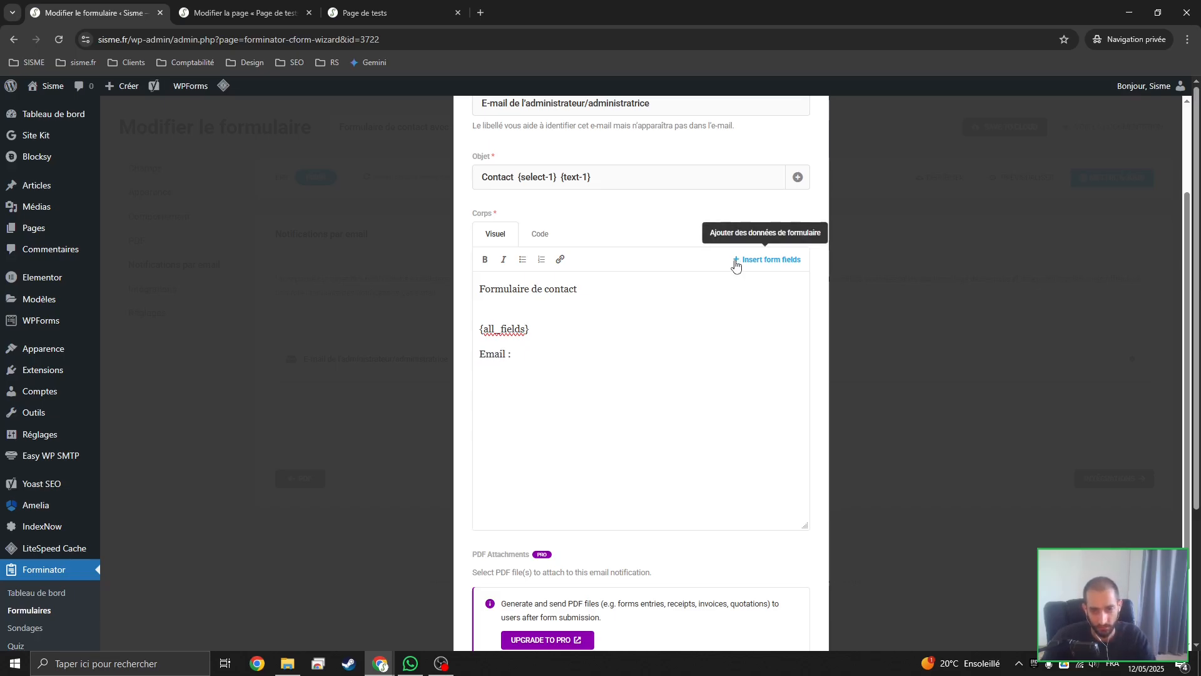
pyautogui.click(738, 259)
pyautogui.click(632, 292)
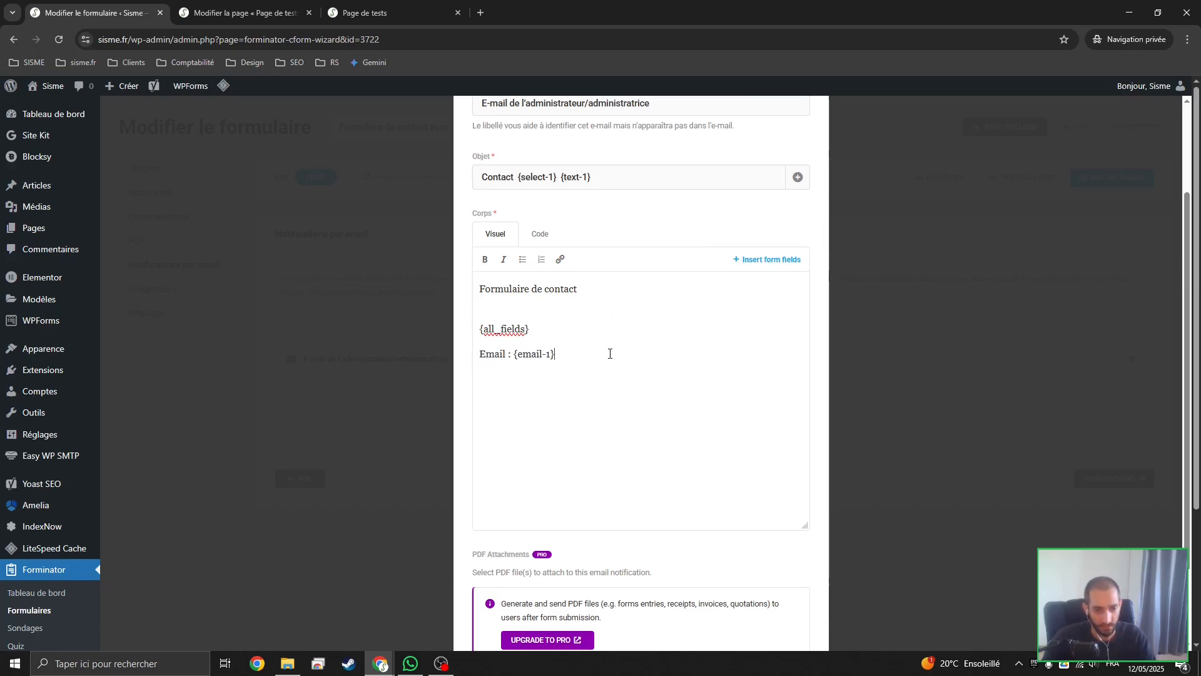
# Add a Nom : line followed by {name-1-first-name}, and insert {name-1-last-name} below it
pyautogui.write('om :')
pyautogui.click(772, 259)
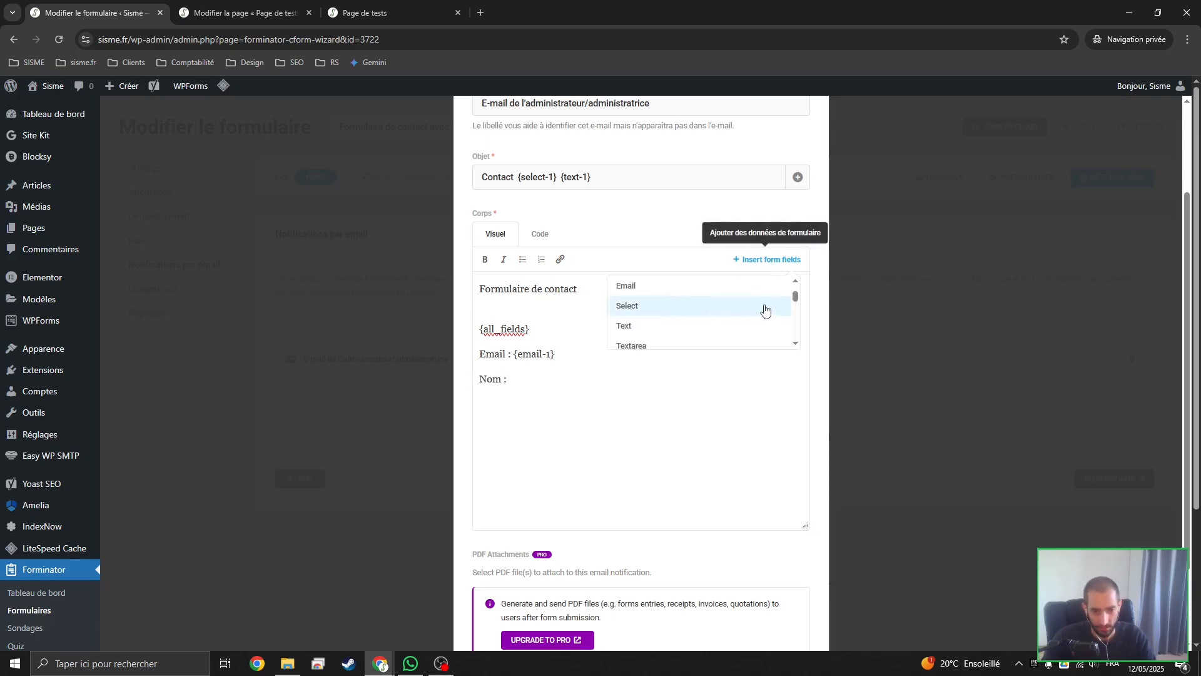
pyautogui.moveTo(797, 296); pyautogui.dragTo(796, 306)
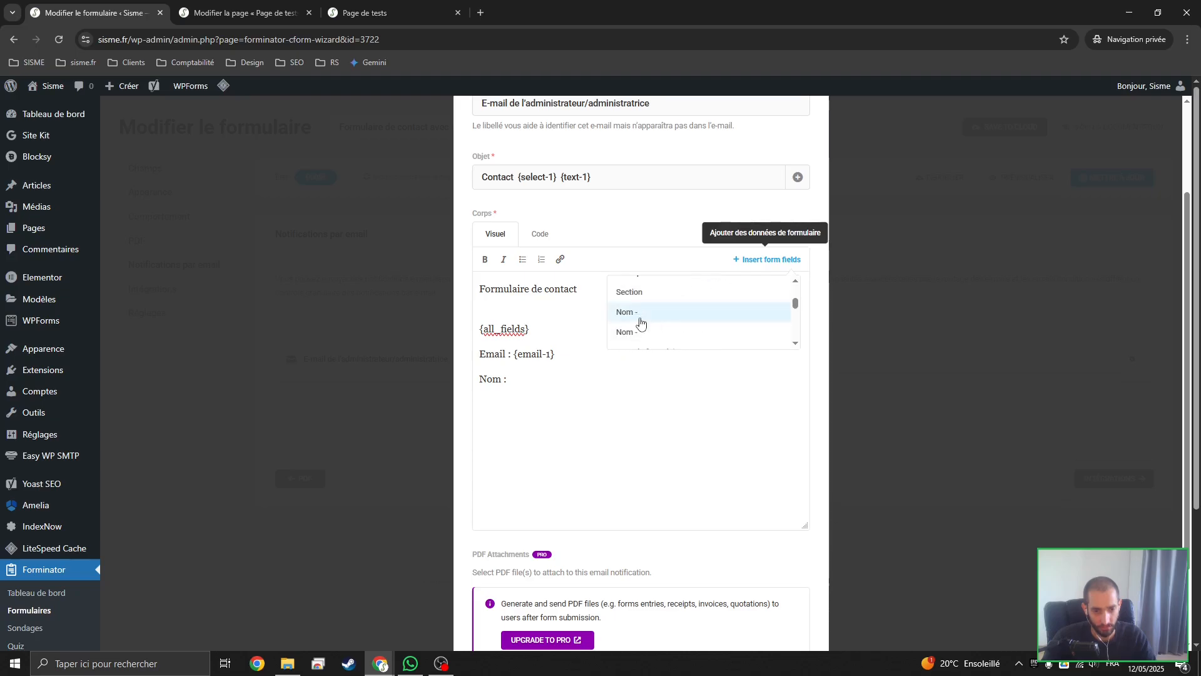
pyautogui.scroll(-1, 669, 329)
pyautogui.scroll(1, 671, 330)
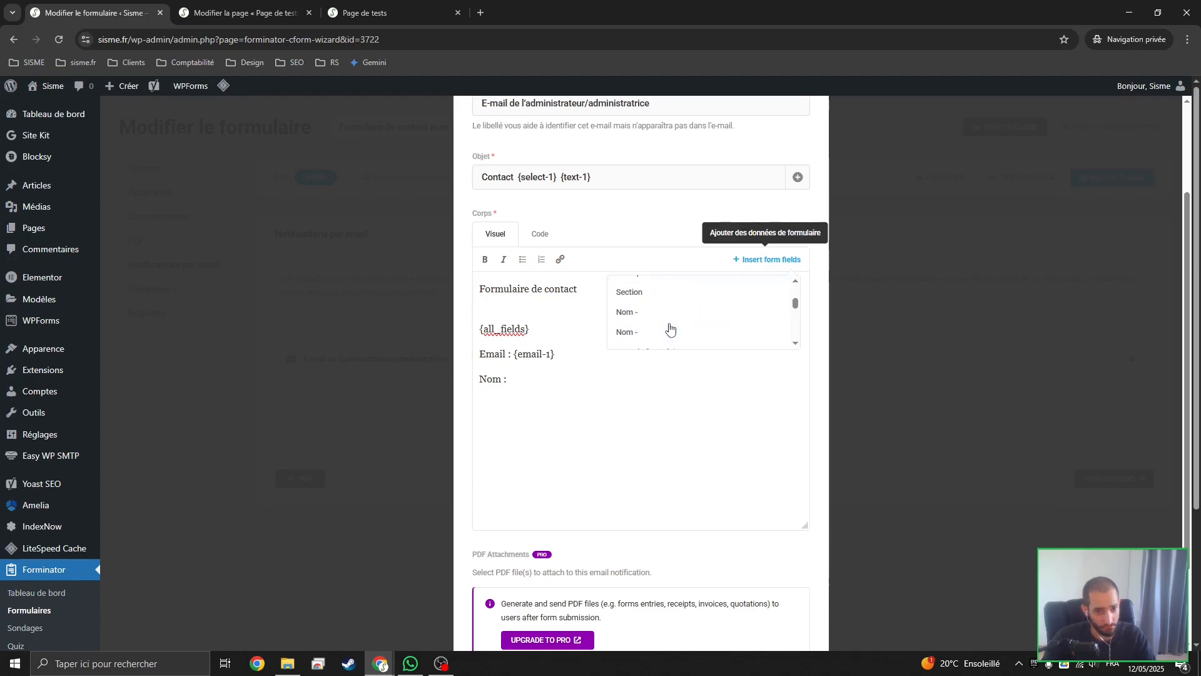
pyautogui.click(644, 324)
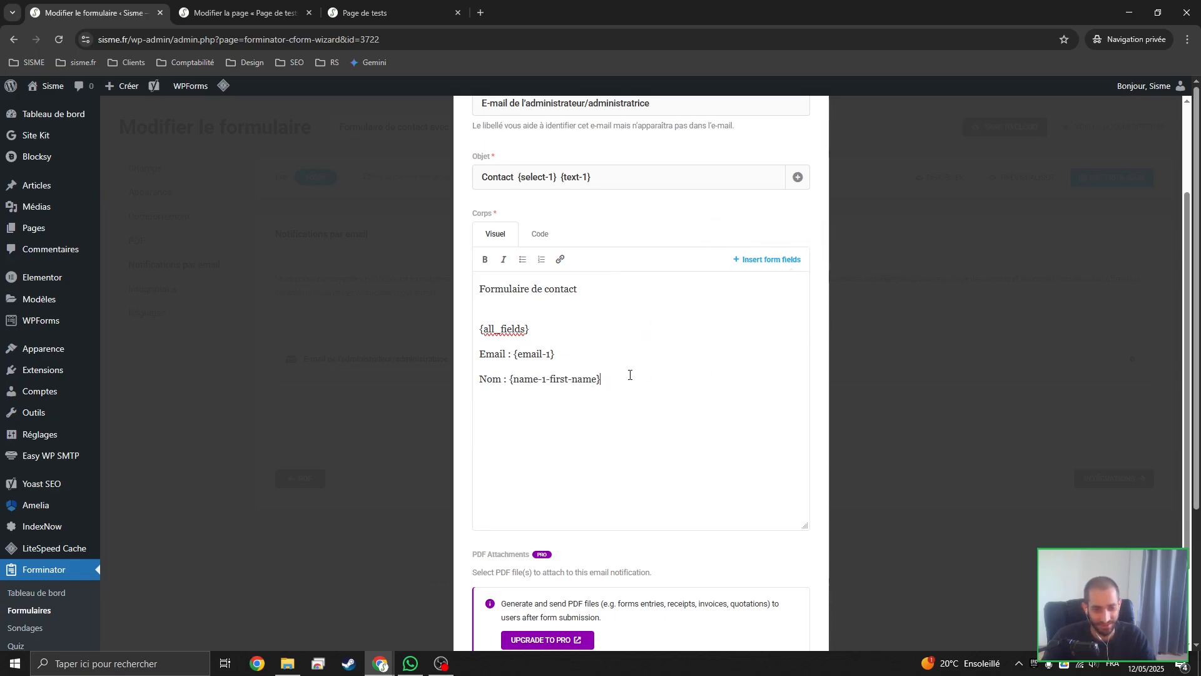
pyautogui.click(742, 262)
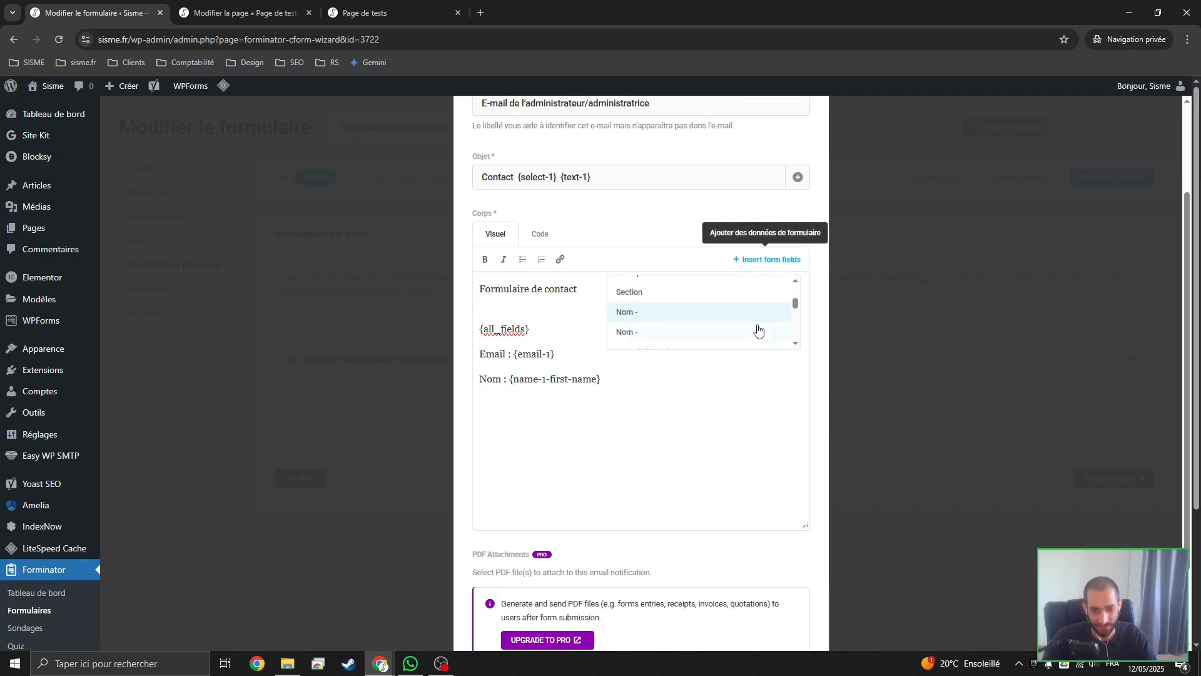
pyautogui.click(759, 330)
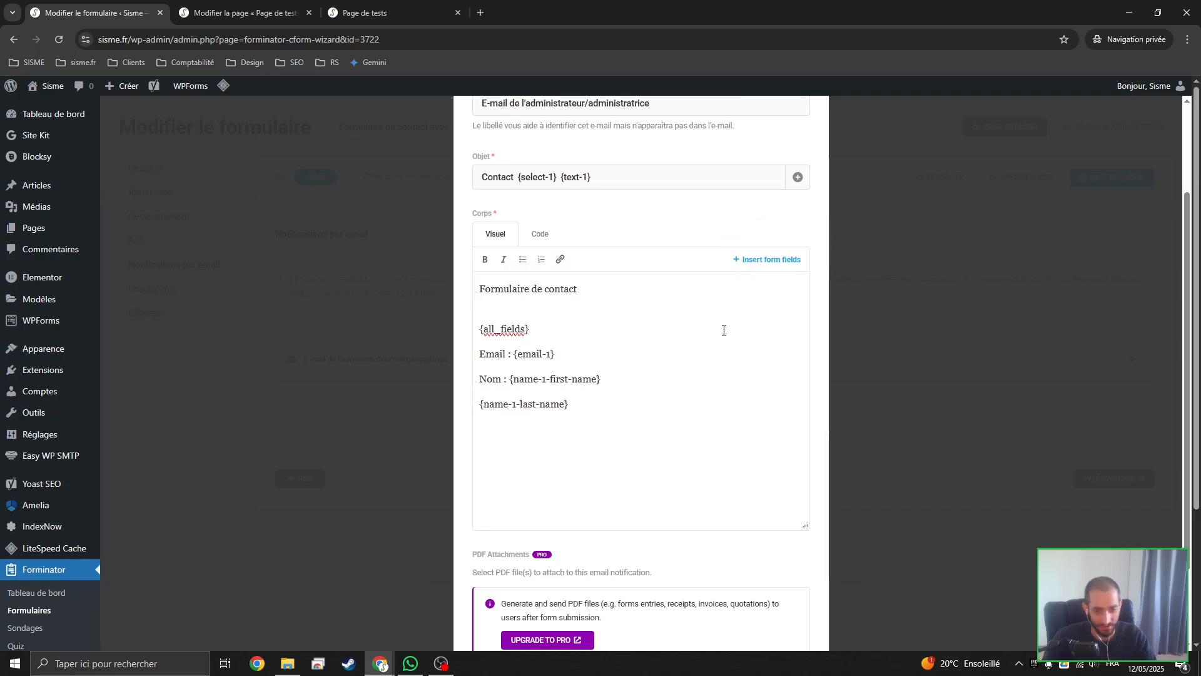
# Label the {name-1-first-name} line as Prénom : and the {name-1-last-name} line as Nom :
pyautogui.doubleClick(501, 379)
pyautogui.press('BackSpace')
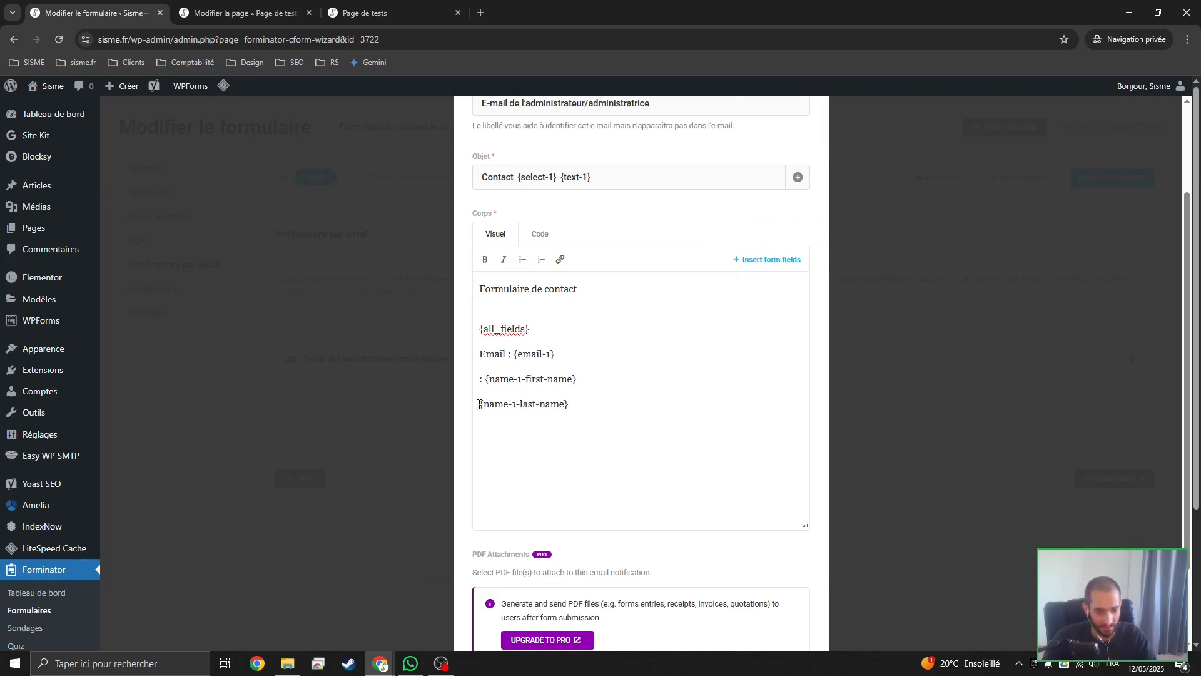
pyautogui.write('Nom :')
pyautogui.click(480, 377)
pyautogui.write('Présn')
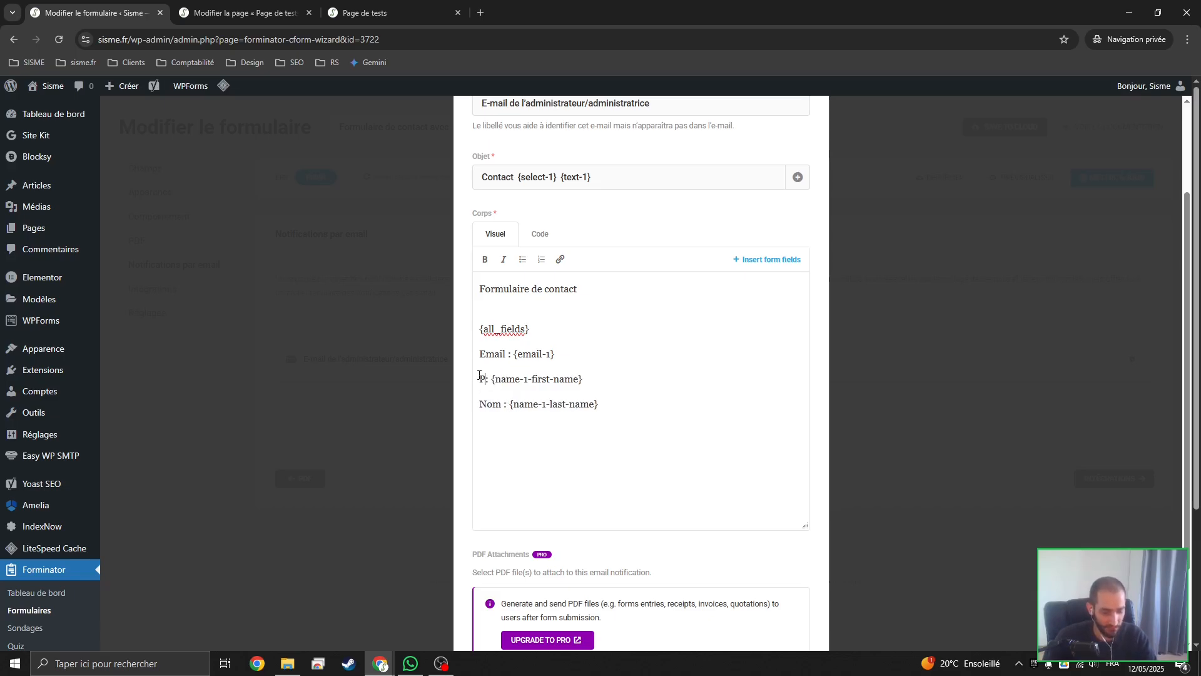
pyautogui.press('BackSpace')
pyautogui.press('BackSpace')
pyautogui.write('nom')
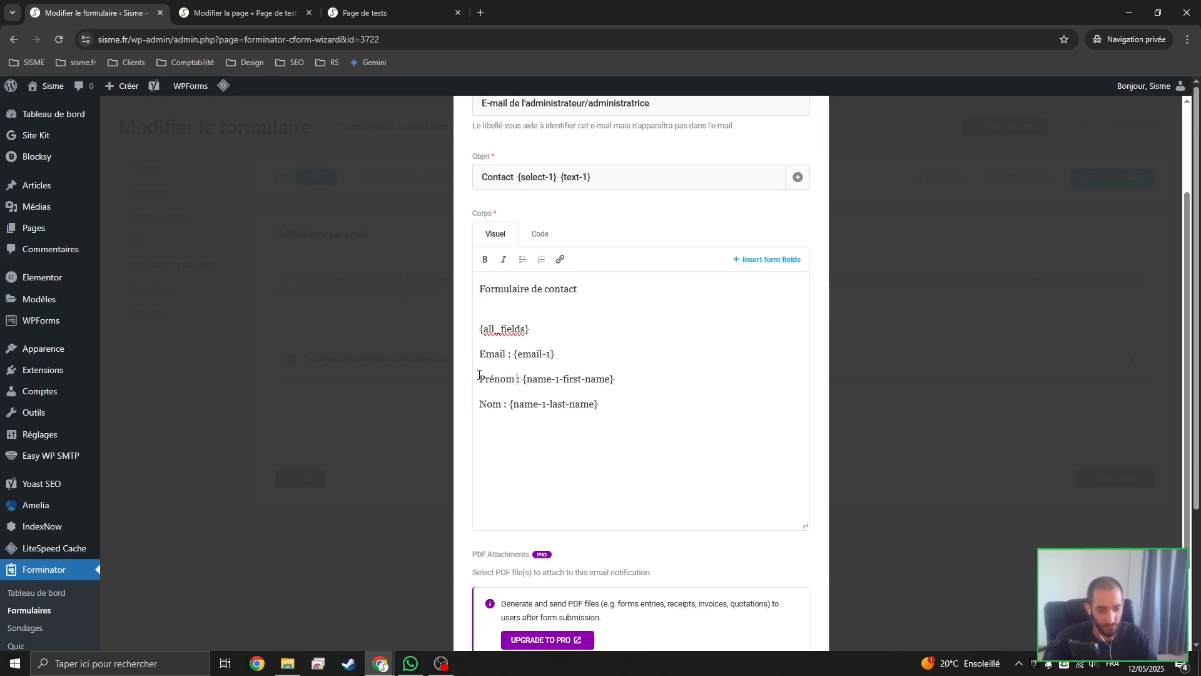
# Insert two blank lines between {all_fields} and the Email line, and save the email notification
pyautogui.press('End')
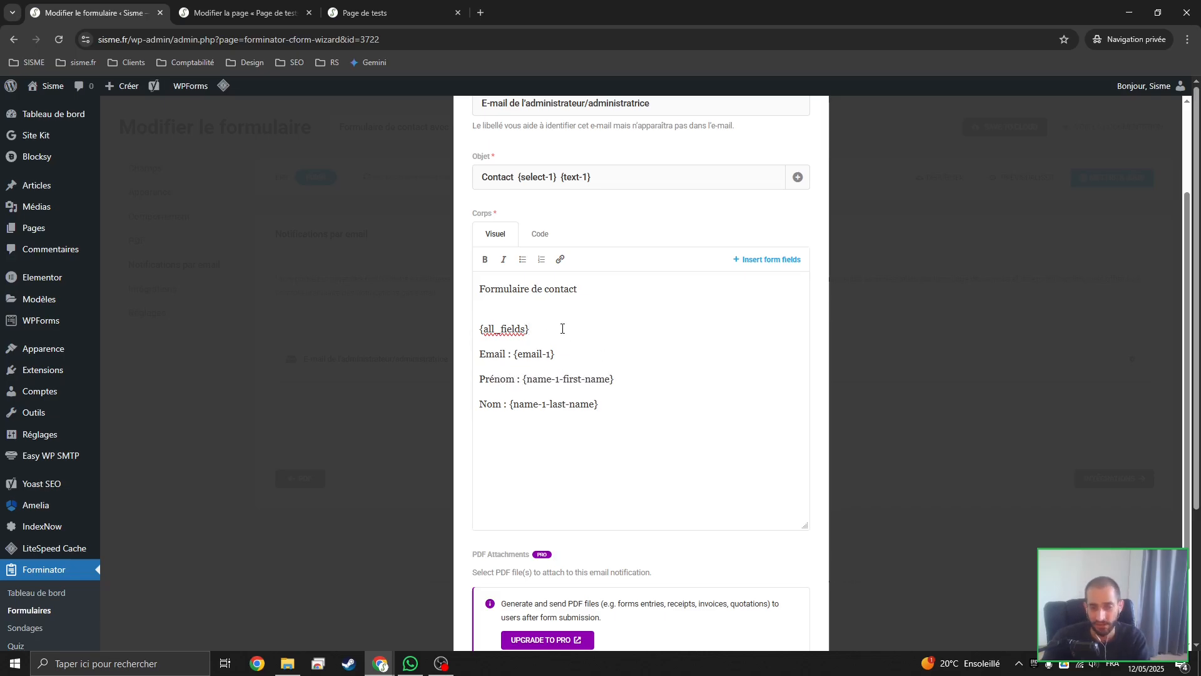
pyautogui.press('Return')
pyautogui.press('Return')
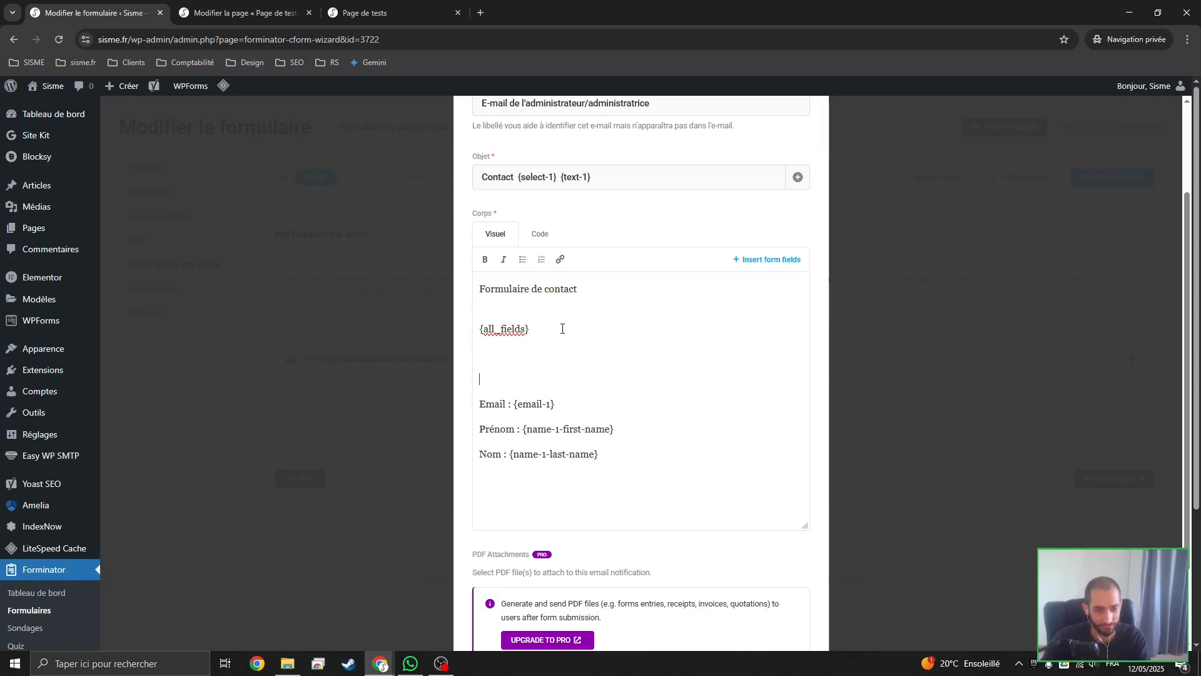
pyautogui.scroll(-1, 613, 350)
pyautogui.scroll(2, 616, 386)
pyautogui.scroll(-3, 621, 367)
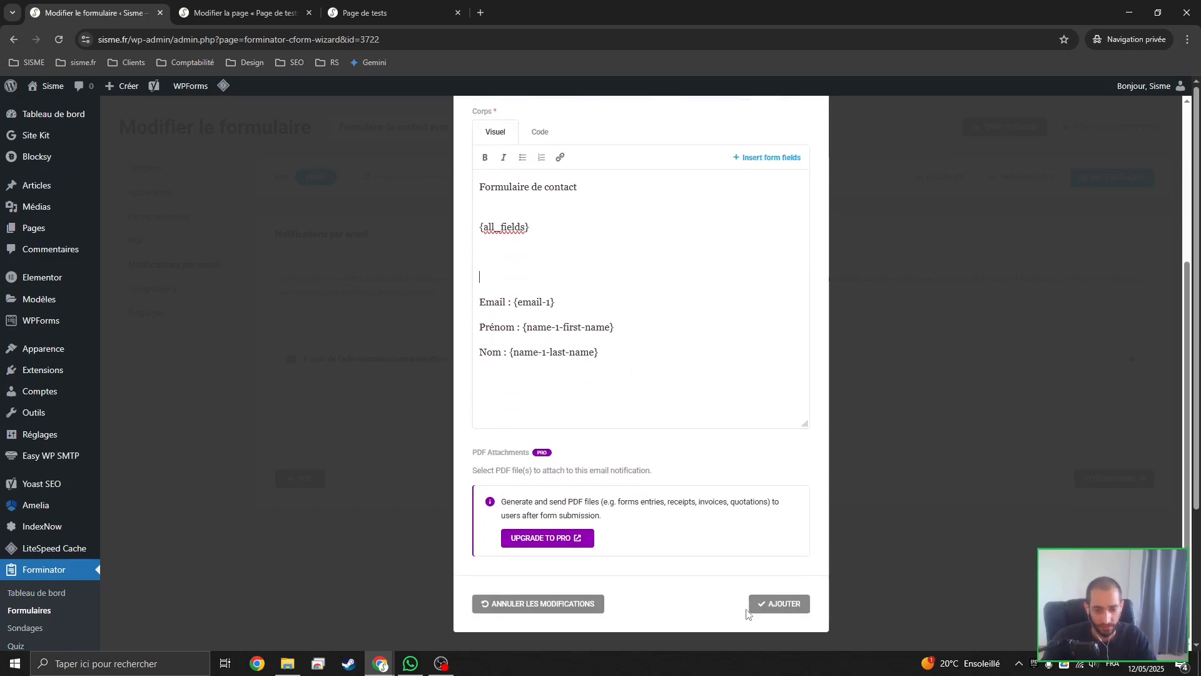
pyautogui.click(775, 612)
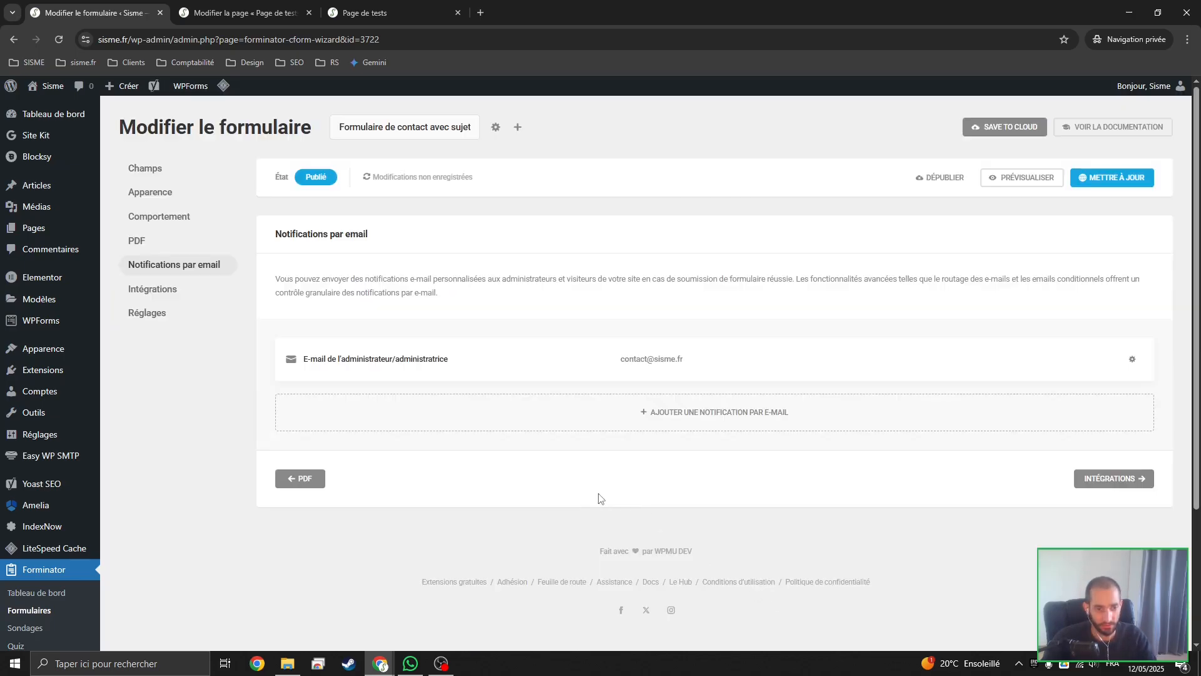
# Review the form's integrations and its general settings for data storage, option values and privacy
pyautogui.click(172, 294)
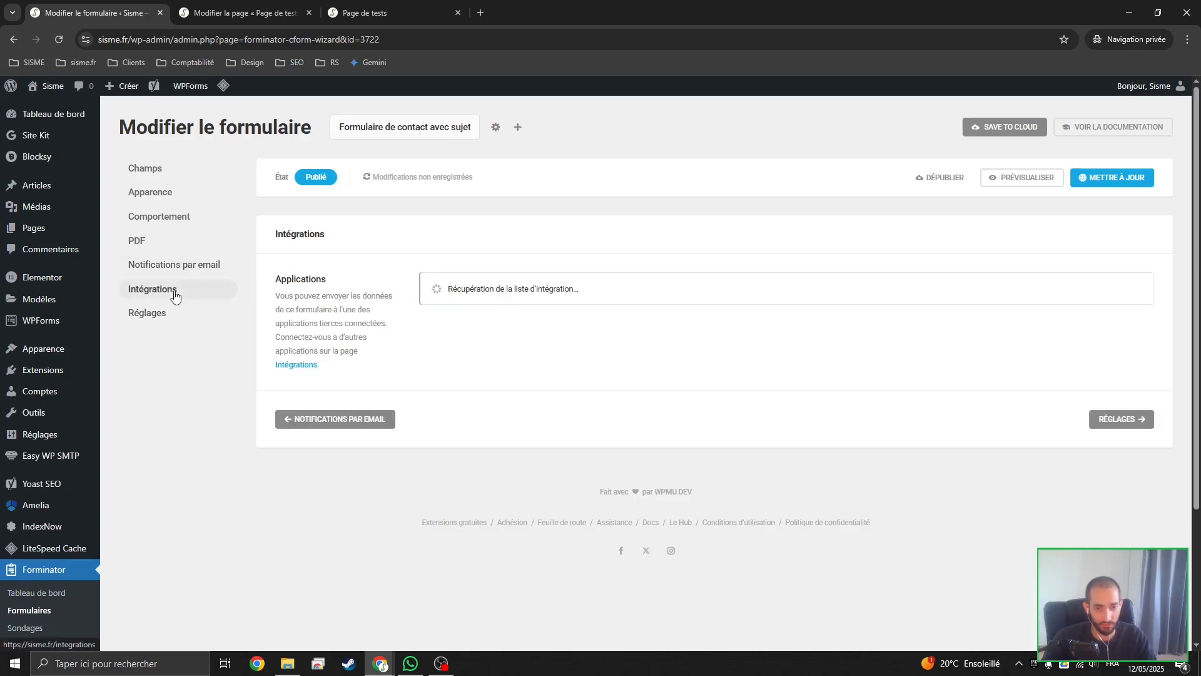
pyautogui.click(178, 314)
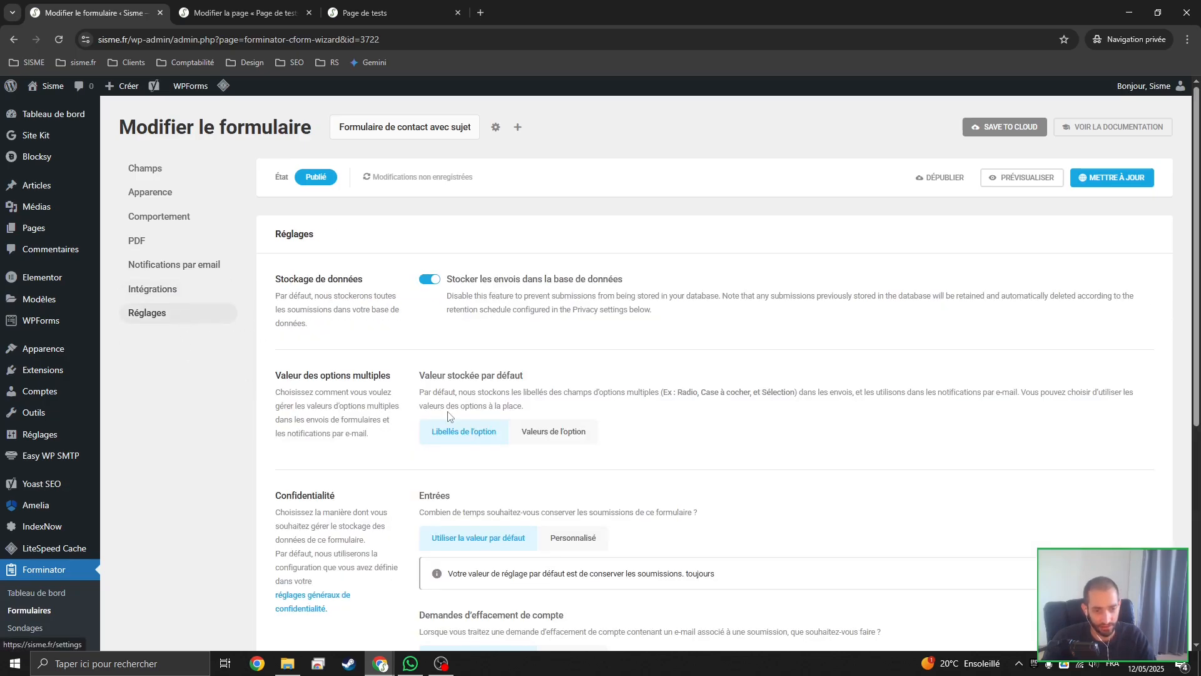
pyautogui.scroll(-2, 450, 416)
pyautogui.scroll(2, 392, 332)
pyautogui.scroll(-4, 448, 288)
pyautogui.scroll(4, 1139, 271)
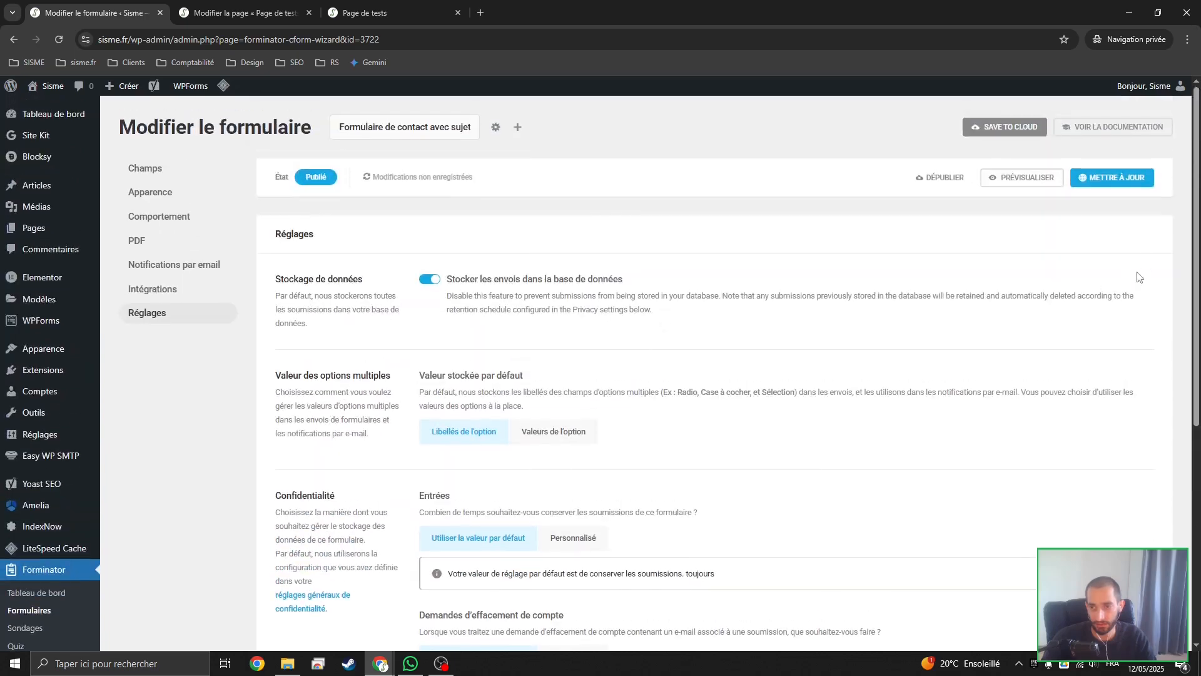
# Update the published form and reload the live Page de tests
pyautogui.click(1107, 178)
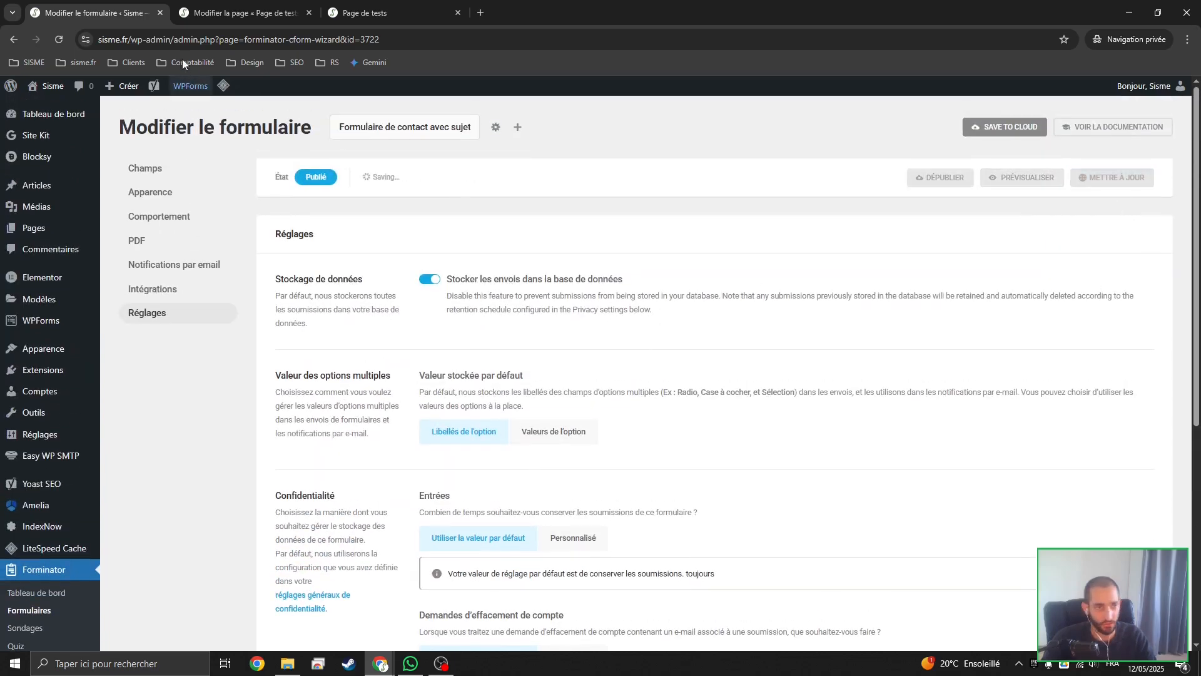
pyautogui.click(404, 7)
pyautogui.press('F5')
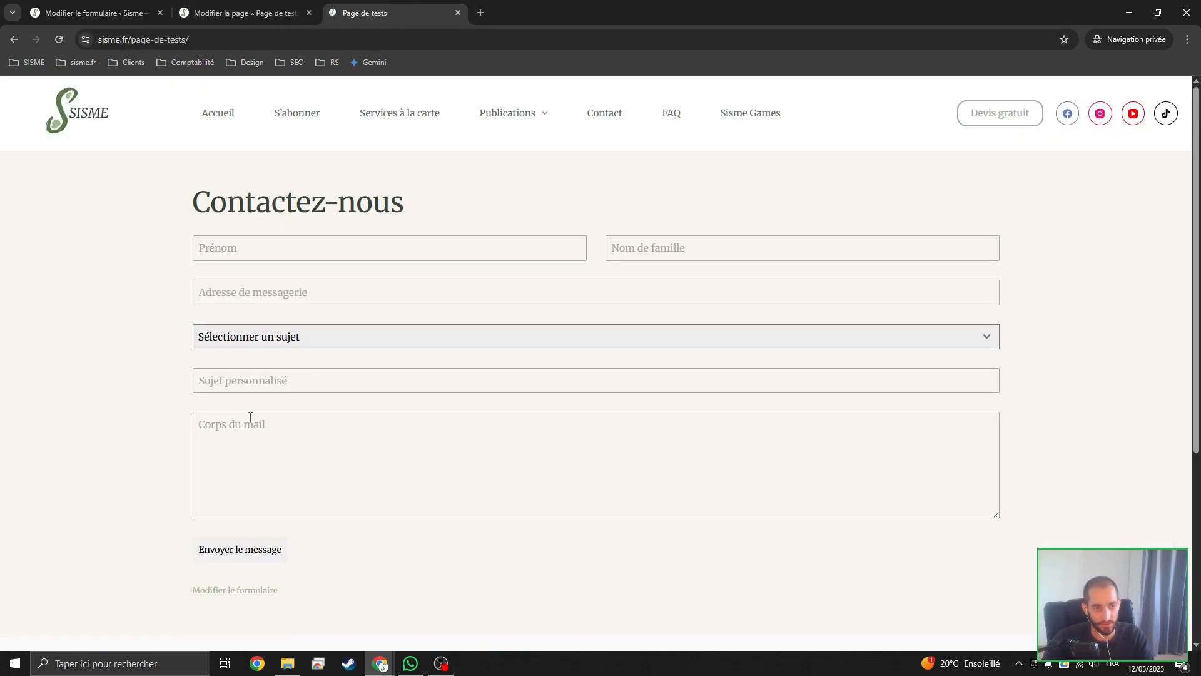
# Fill in the live form's Prénom with préezigrhu and Nom de famille with ihferig
pyautogui.click(301, 254)
pyautogui.write('pré')
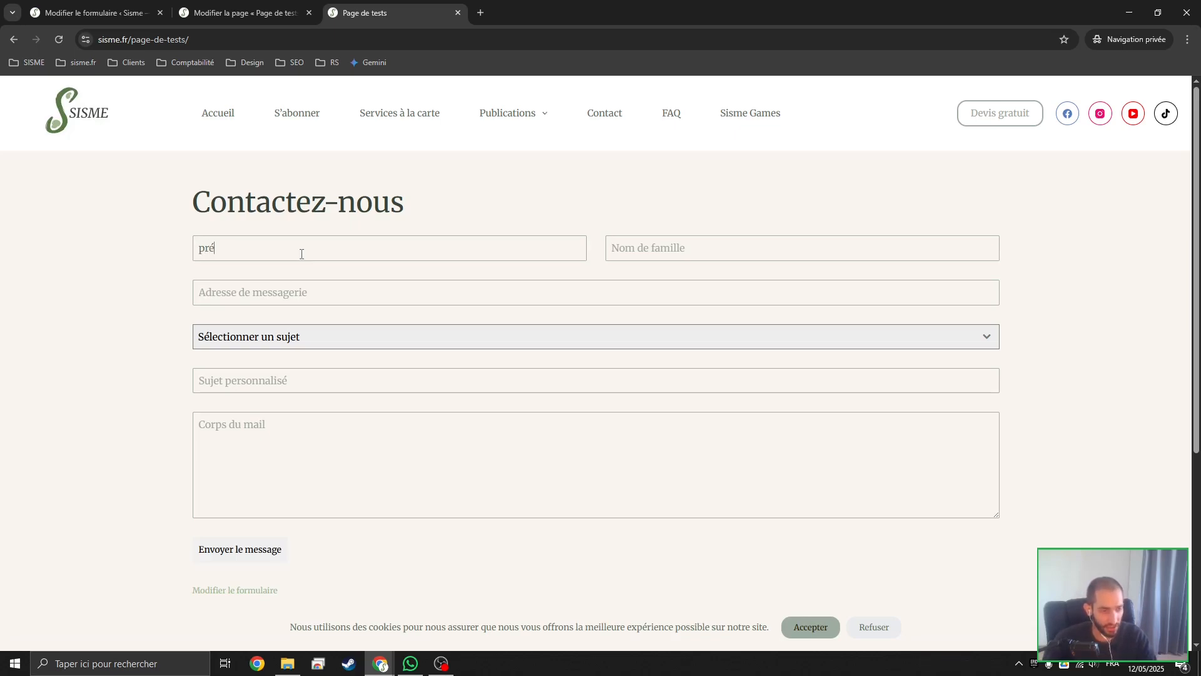
pyautogui.write('s')
pyautogui.press('BackSpace')
pyautogui.write('ezigrhu')
pyautogui.press('Tab')
pyautogui.write('ihferig')
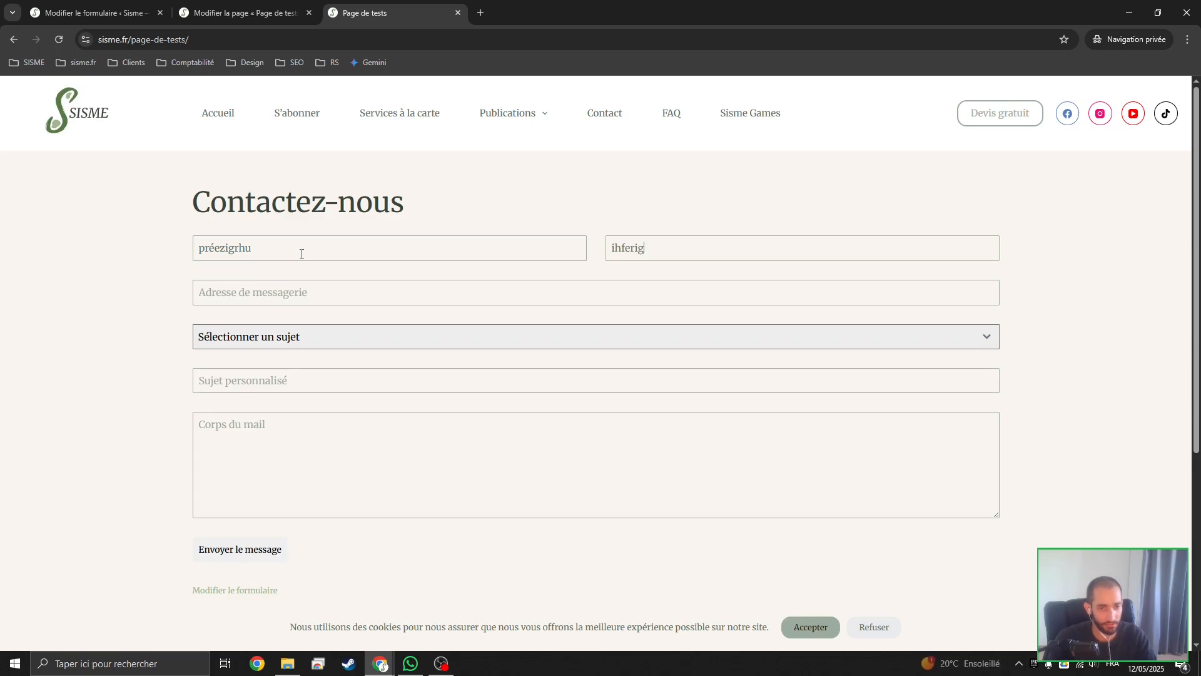
# Fill in the Adresse de messagerie field with the site's contact email address, replacing the random test text
pyautogui.click(282, 296)
pyautogui.write('gerhtg')
pyautogui.moveTo(282, 294); pyautogui.dragTo(43, 276)
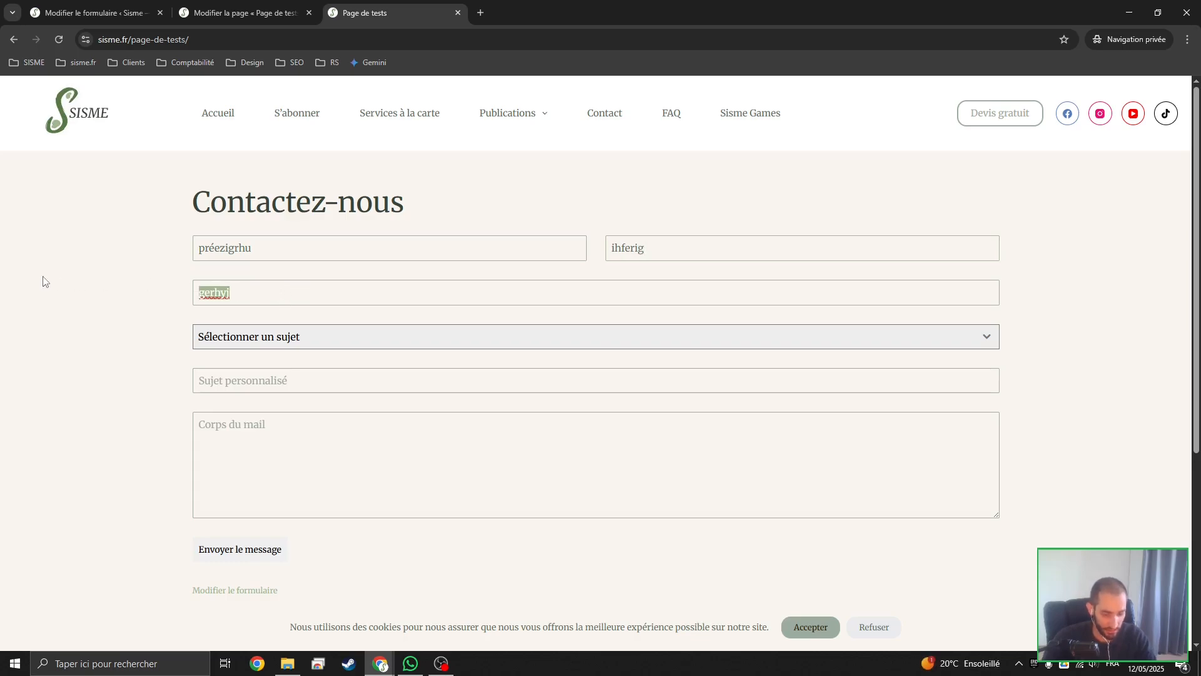
pyautogui.press('BackSpace')
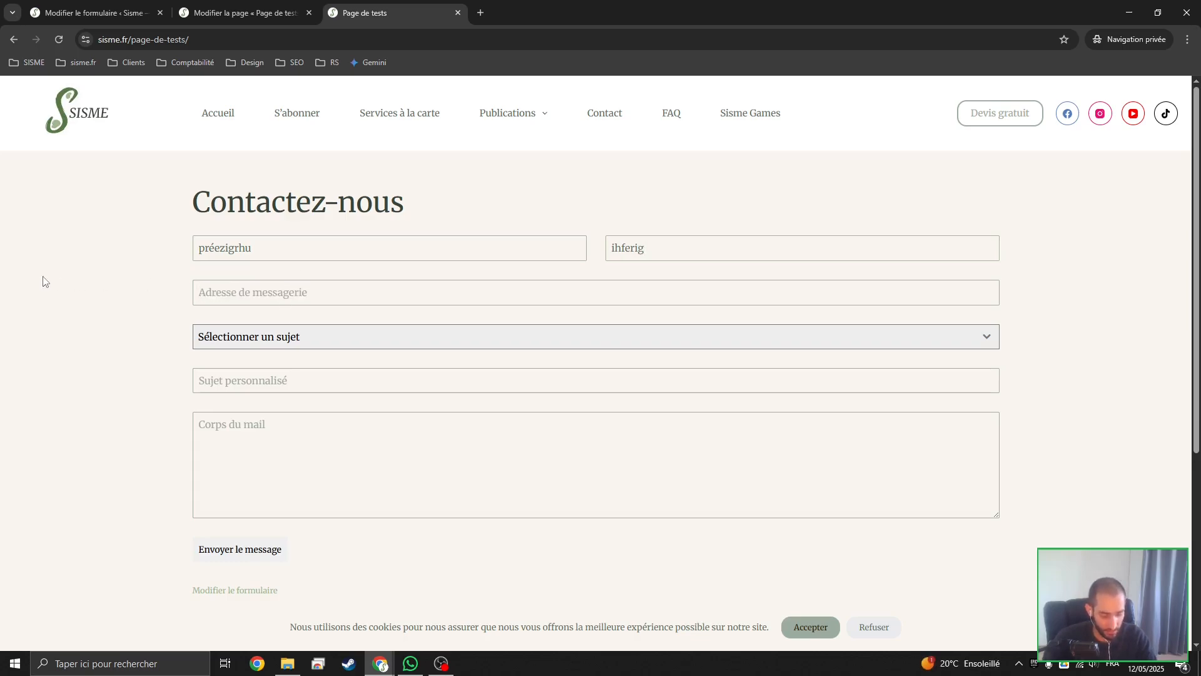
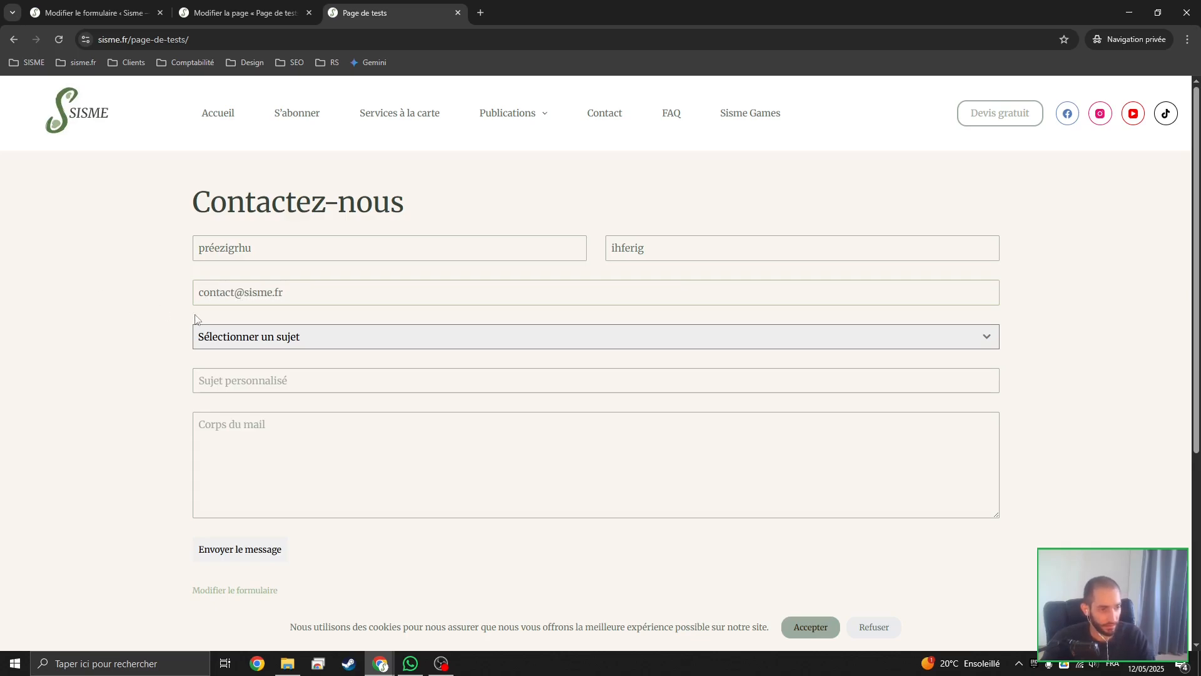
# Fill in the live form's Sujet personnalisé field with "Super site web"
pyautogui.click(314, 338)
pyautogui.click(56, 331)
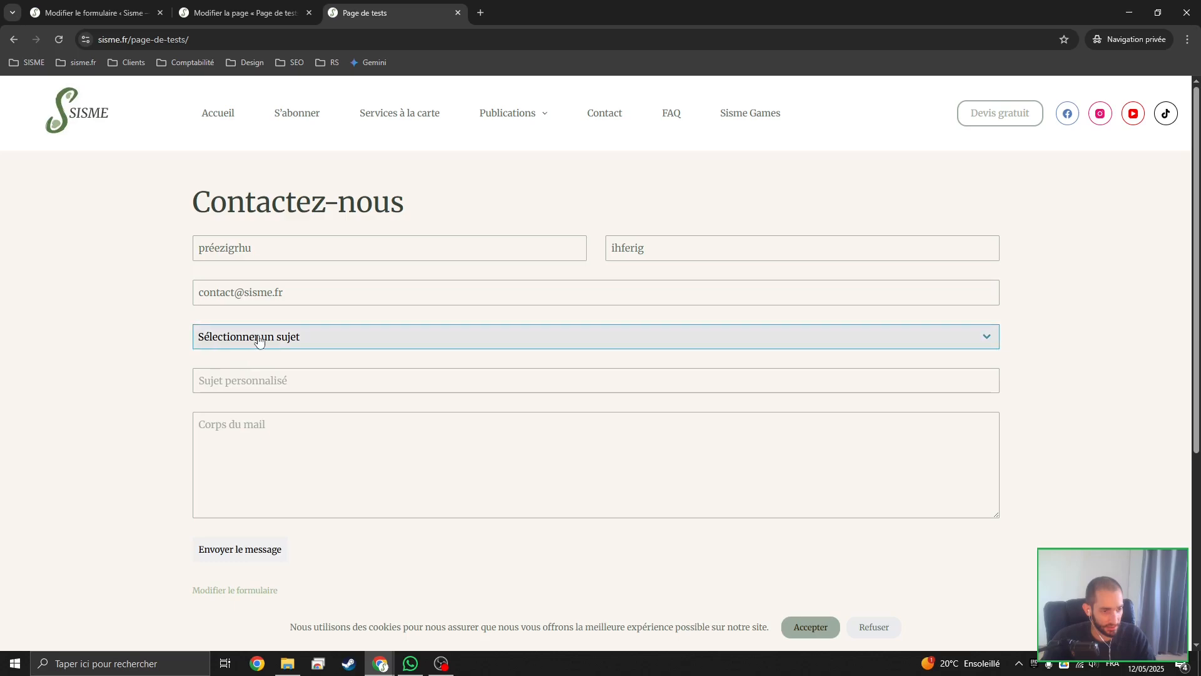
pyautogui.click(246, 382)
pyautogui.write('Supe')
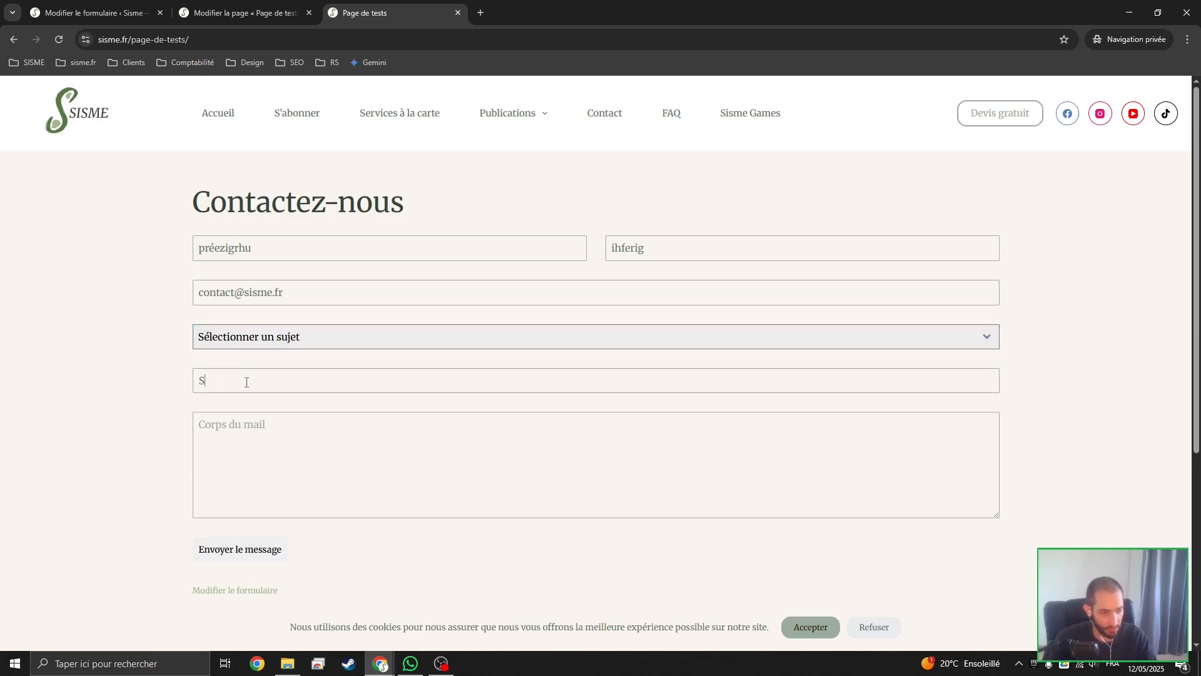
pyautogui.press('BackSpace')
pyautogui.press('BackSpace')
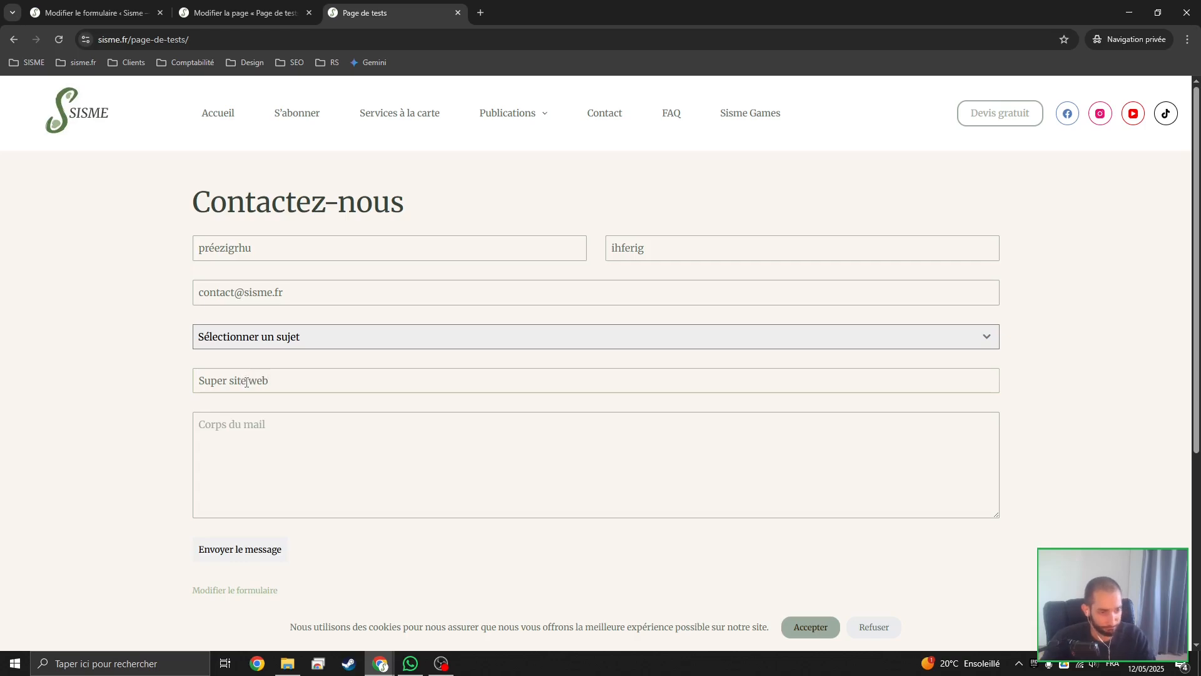
# Choose Sujet 2 as the form's subject and fill in the message body with "corps du mail"
pyautogui.click(348, 346)
pyautogui.click(215, 397)
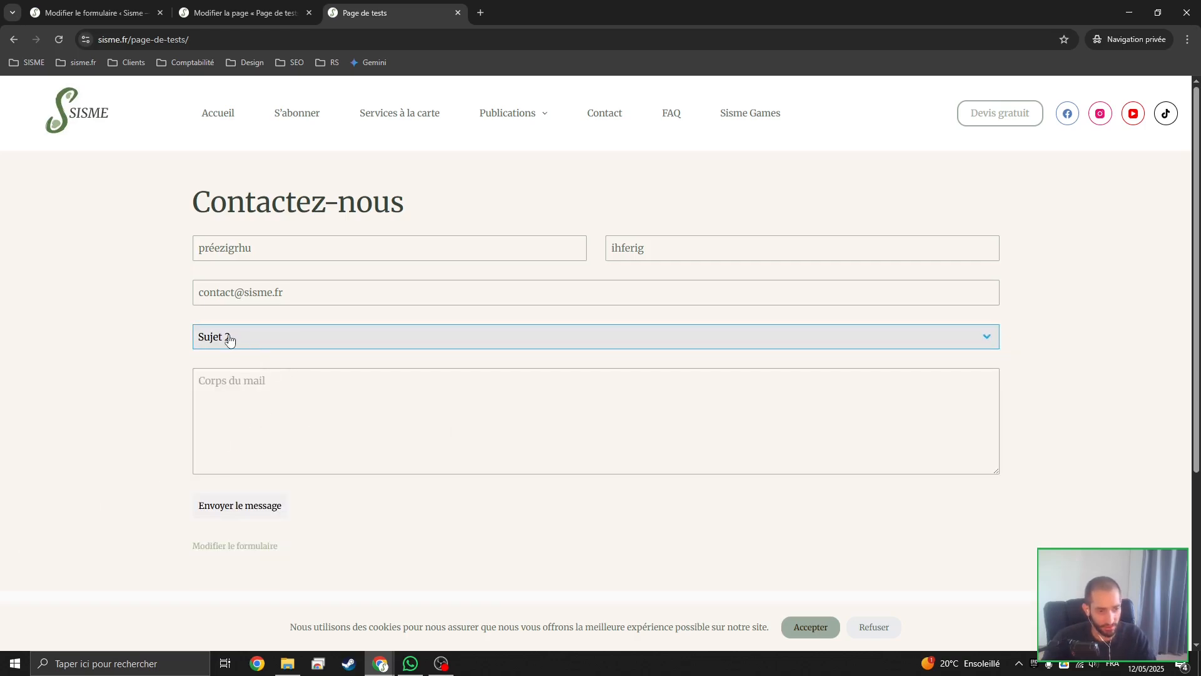
pyautogui.click(289, 412)
pyautogui.write('corps du ')
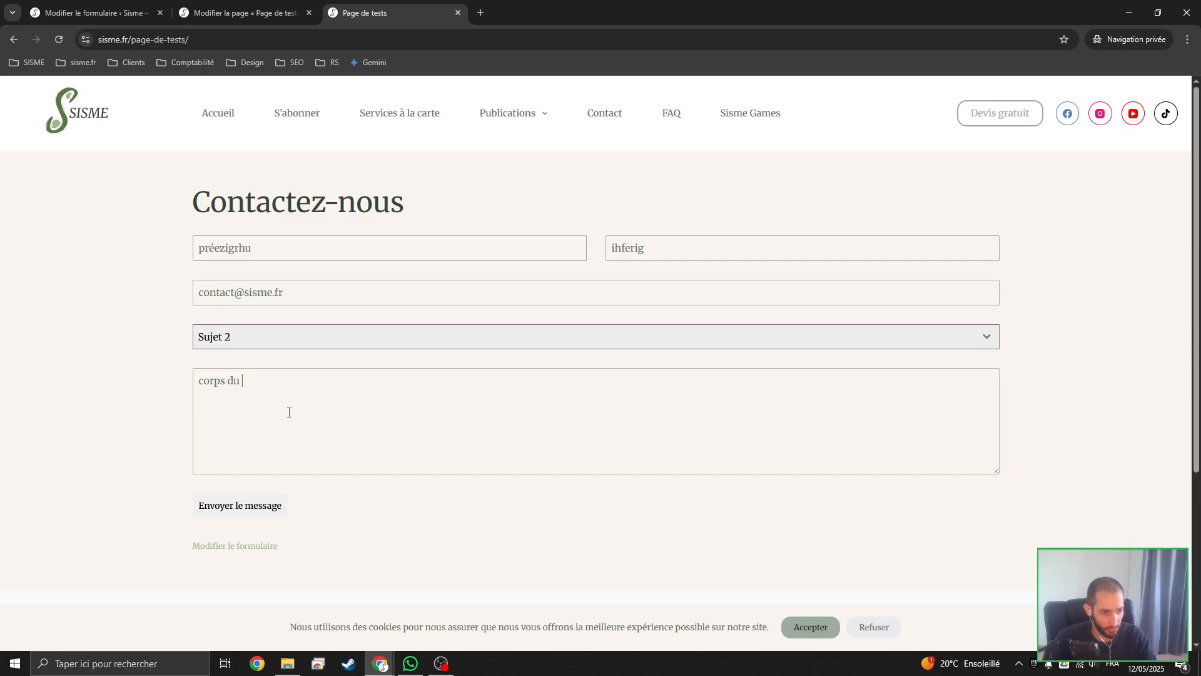
pyautogui.write('mail')
# Try Sujet 3 as the subject, and switch the selection to "Aucun sujet ne correspond à ma demande"
pyautogui.click(287, 344)
pyautogui.click(283, 416)
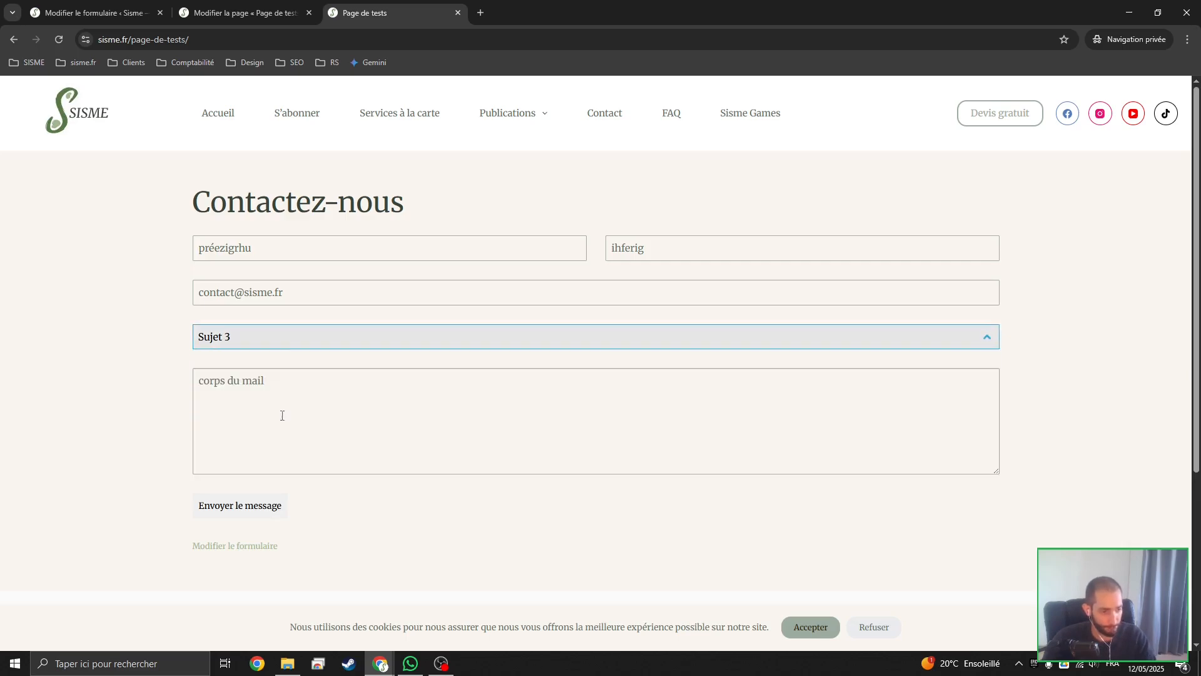
pyautogui.click(304, 344)
pyautogui.click(278, 453)
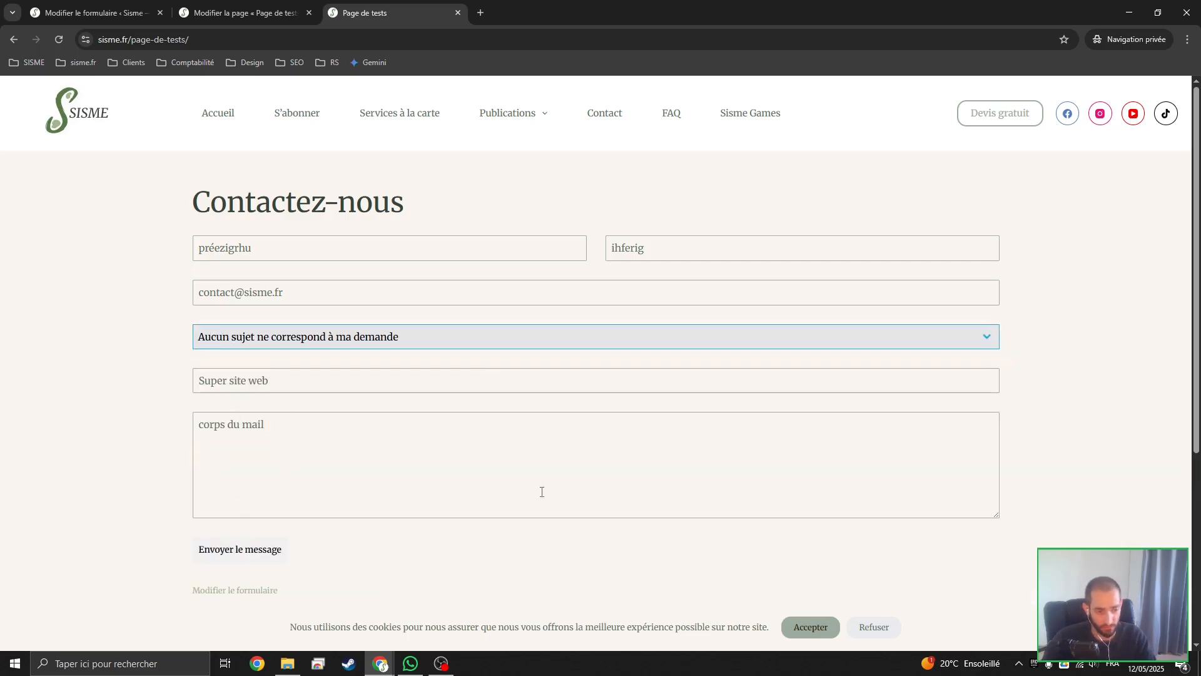
# Send the completed contact form and check the submission message above it
pyautogui.click(238, 539)
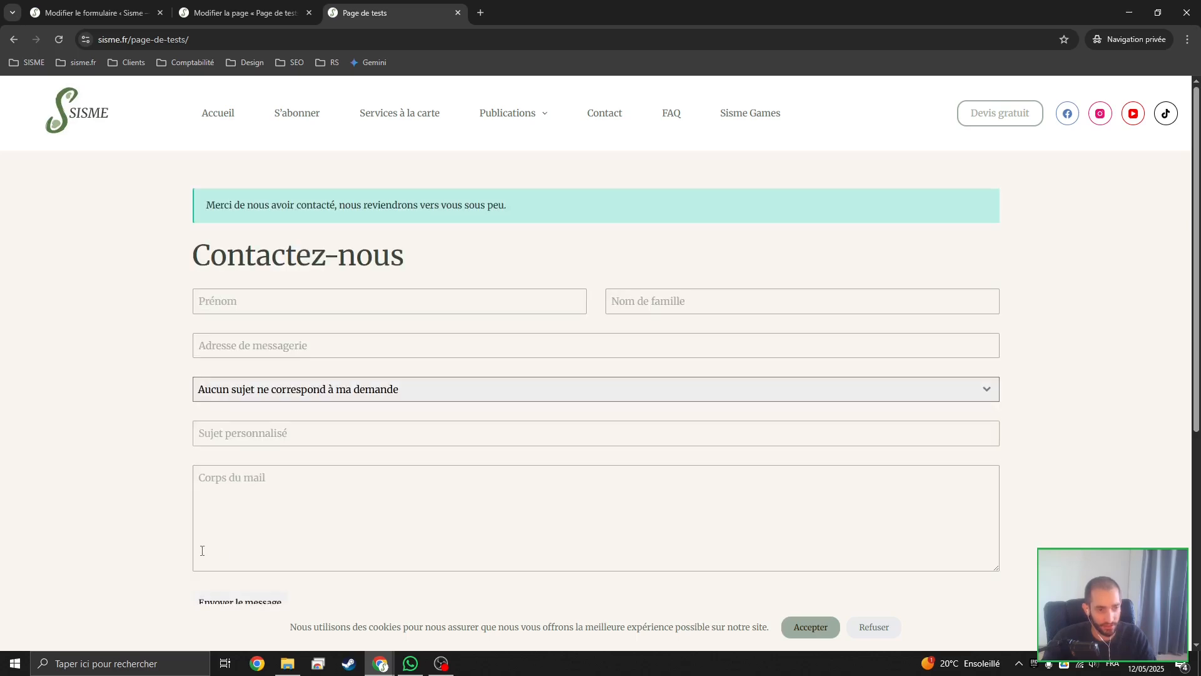
pyautogui.moveTo(199, 205); pyautogui.dragTo(535, 204)
pyautogui.click(536, 204)
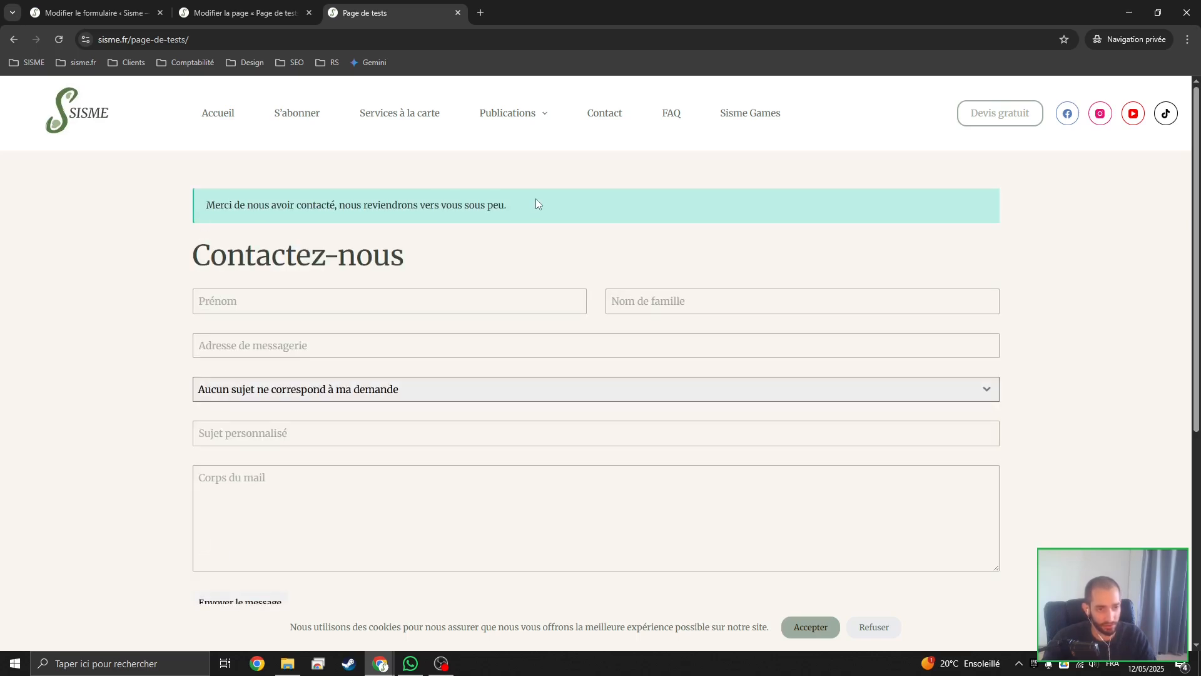